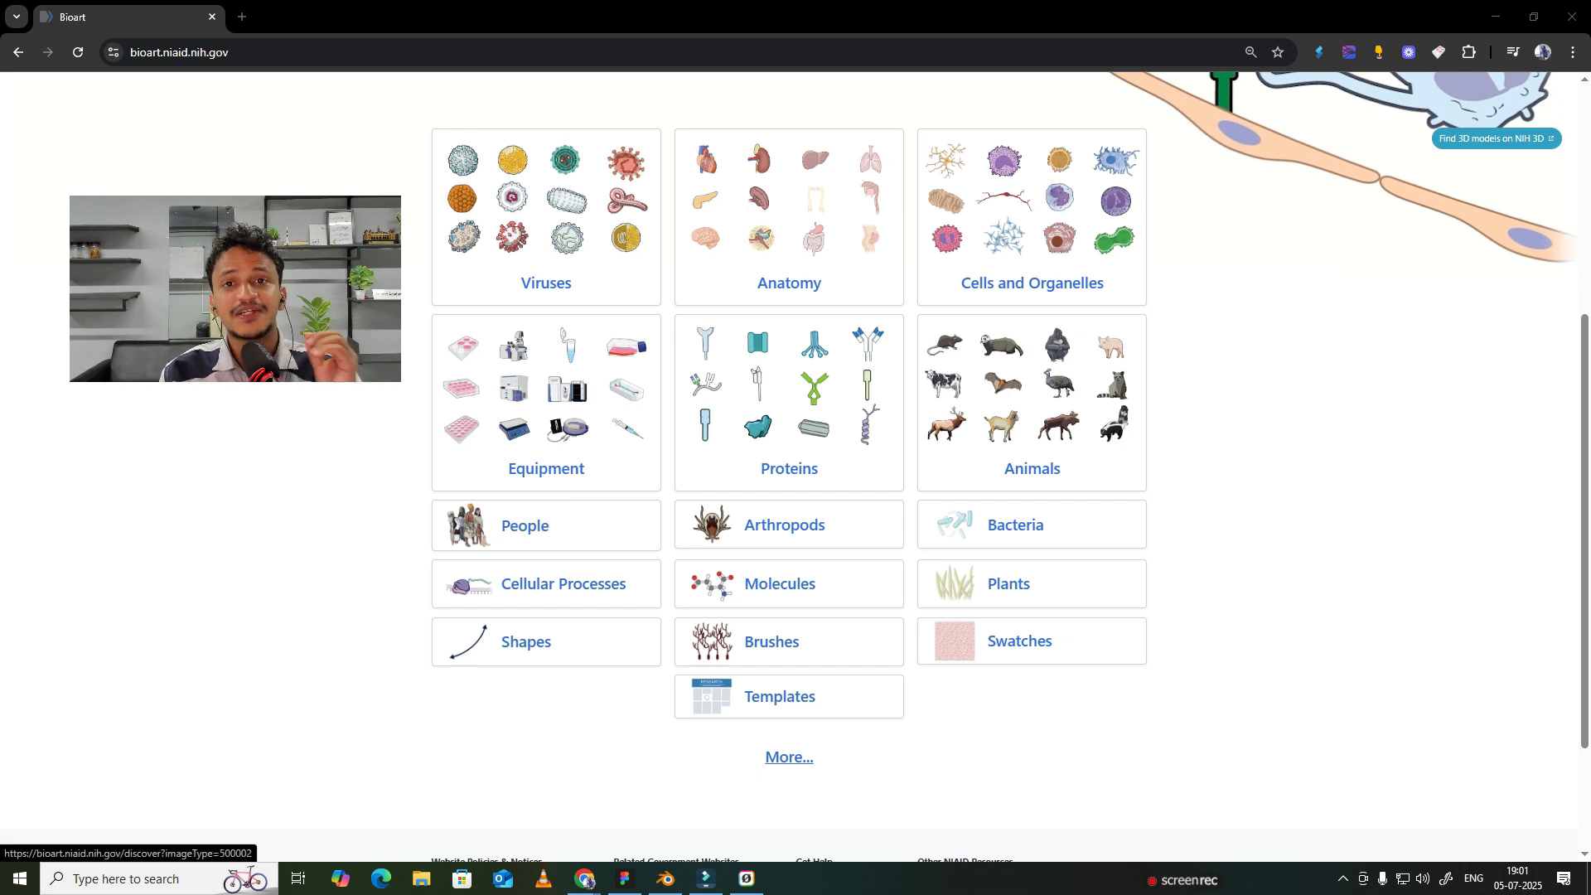
Open the Brushes category on the NIH BioArt site and look through the available brush images.
{"action": "left_click", "coordinate": [789, 283]}
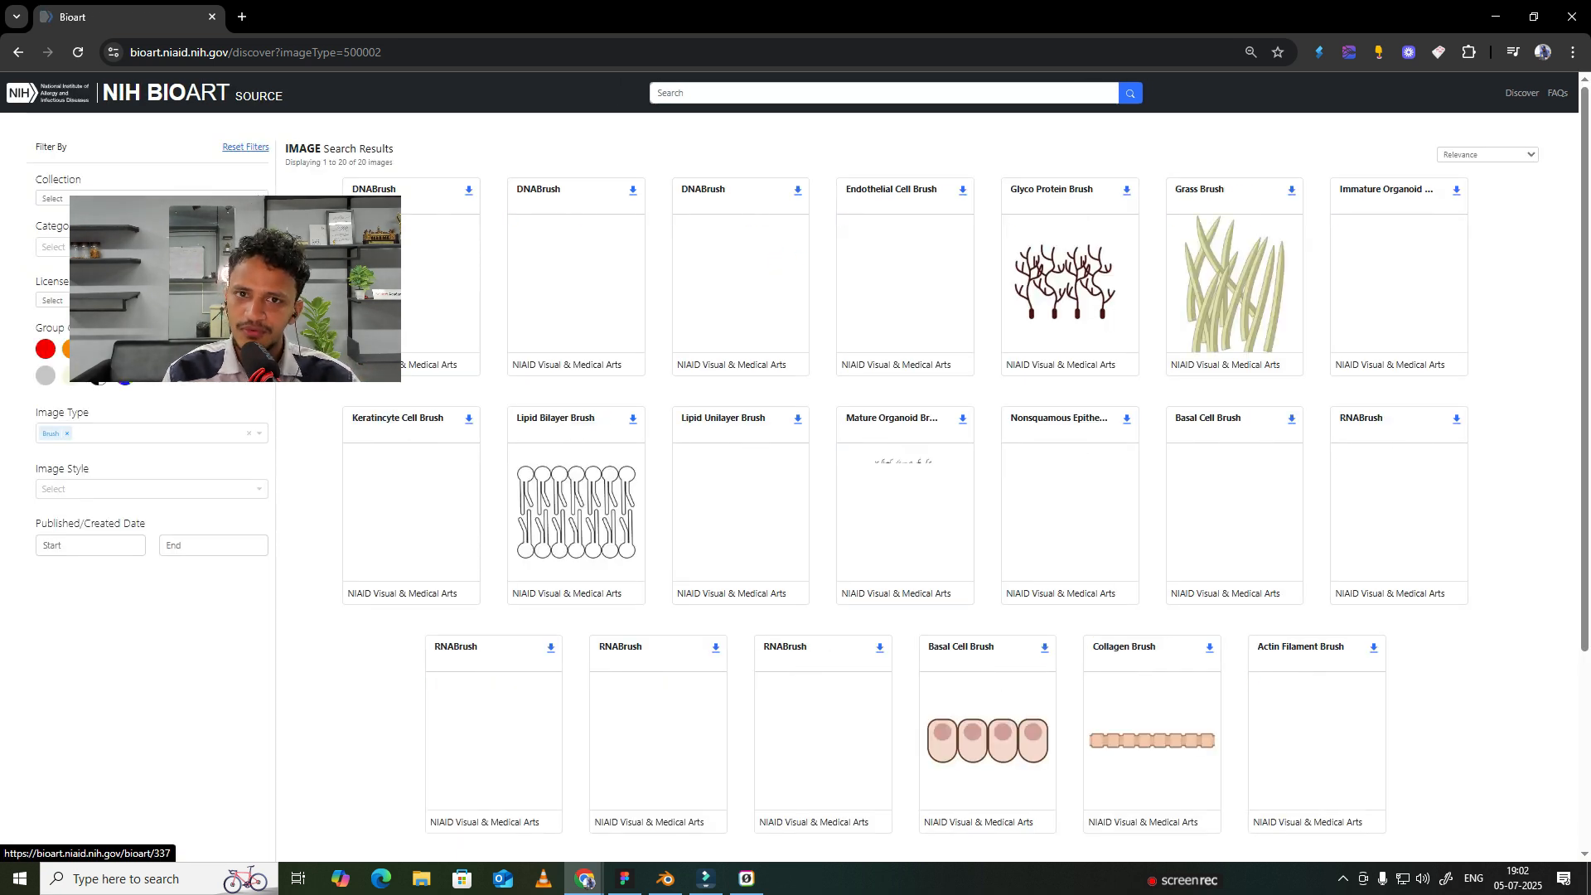
{"action": "scroll", "coordinate": [1028, 498], "scroll_direction": "down", "scroll_amount": 4}
{"action": "scroll", "coordinate": [1027, 497], "scroll_direction": "up", "scroll_amount": 4}
{"action": "scroll", "coordinate": [1027, 497], "scroll_direction": "up", "scroll_amount": 1}
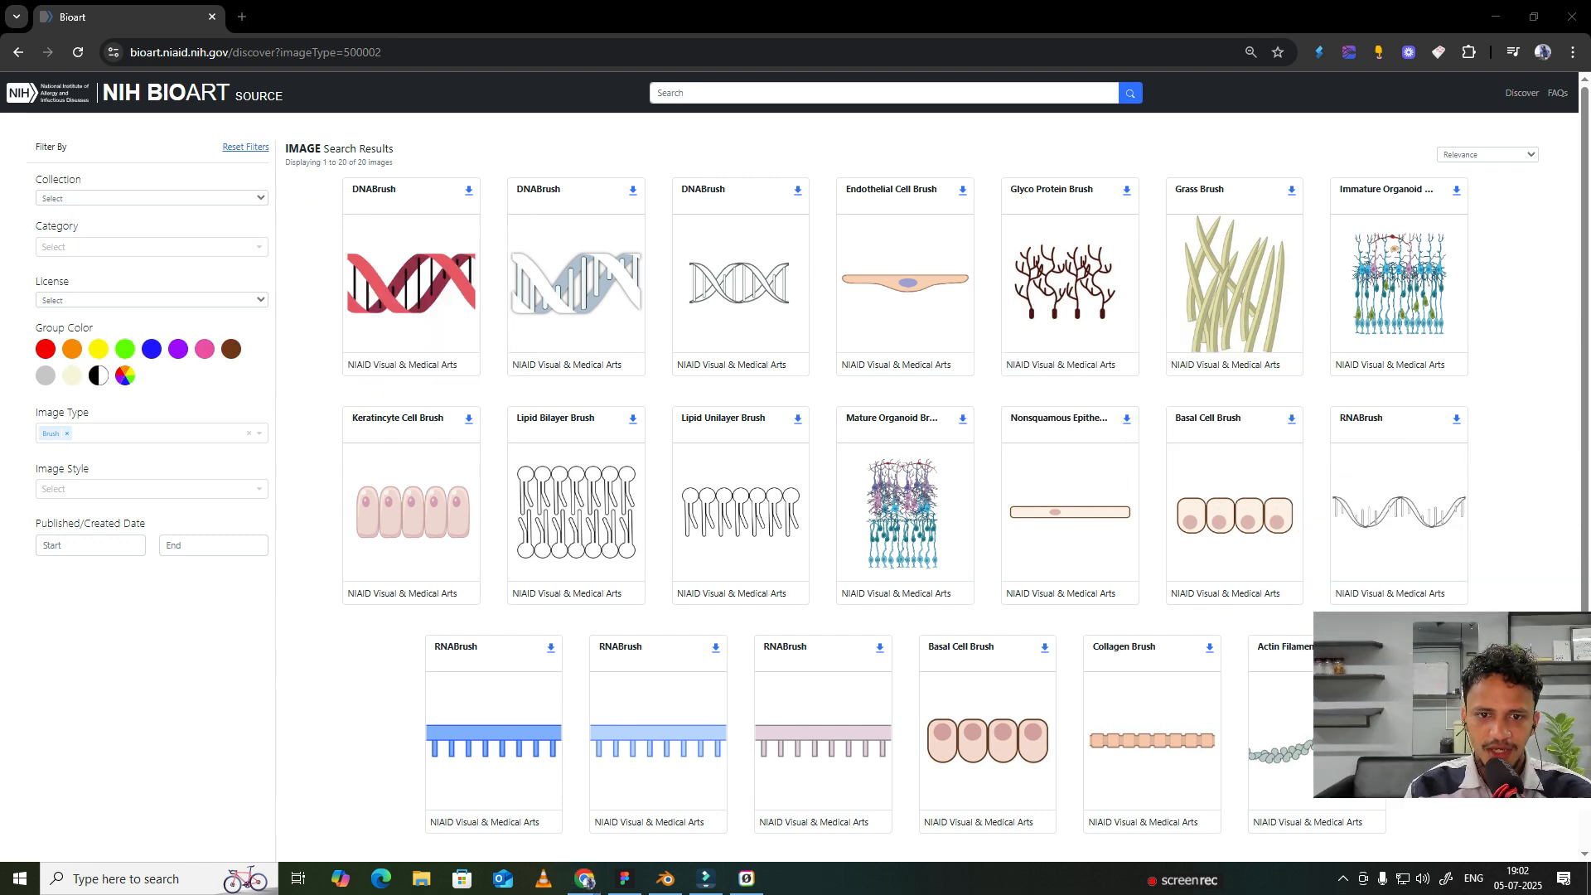
{"action": "scroll", "coordinate": [928, 464], "scroll_direction": "down", "scroll_amount": 2}
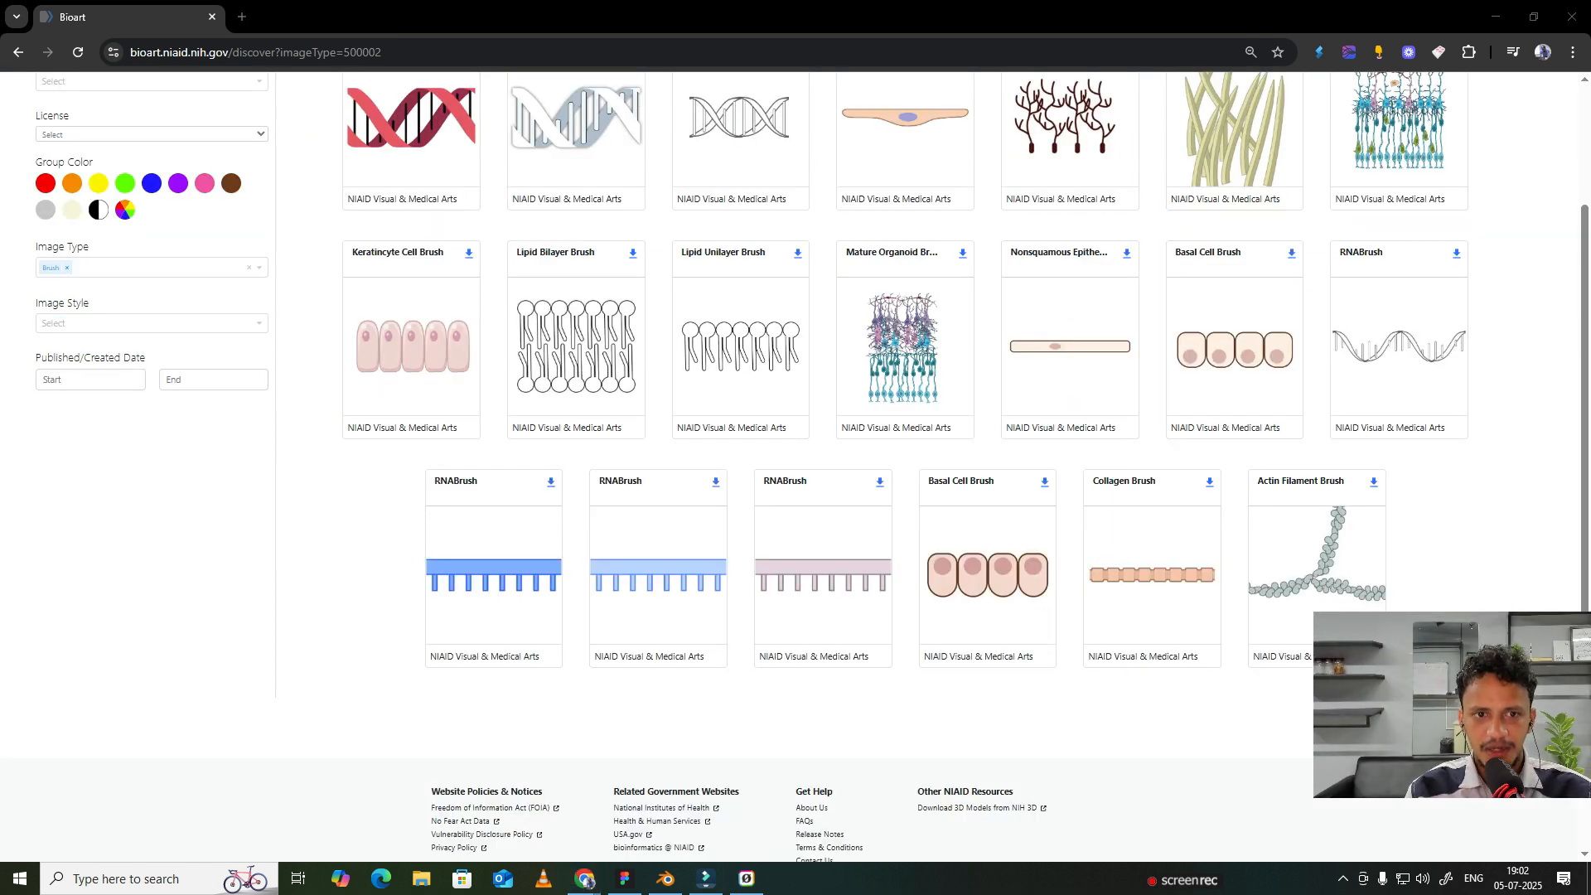
{"action": "scroll", "coordinate": [928, 464], "scroll_direction": "up", "scroll_amount": 2}
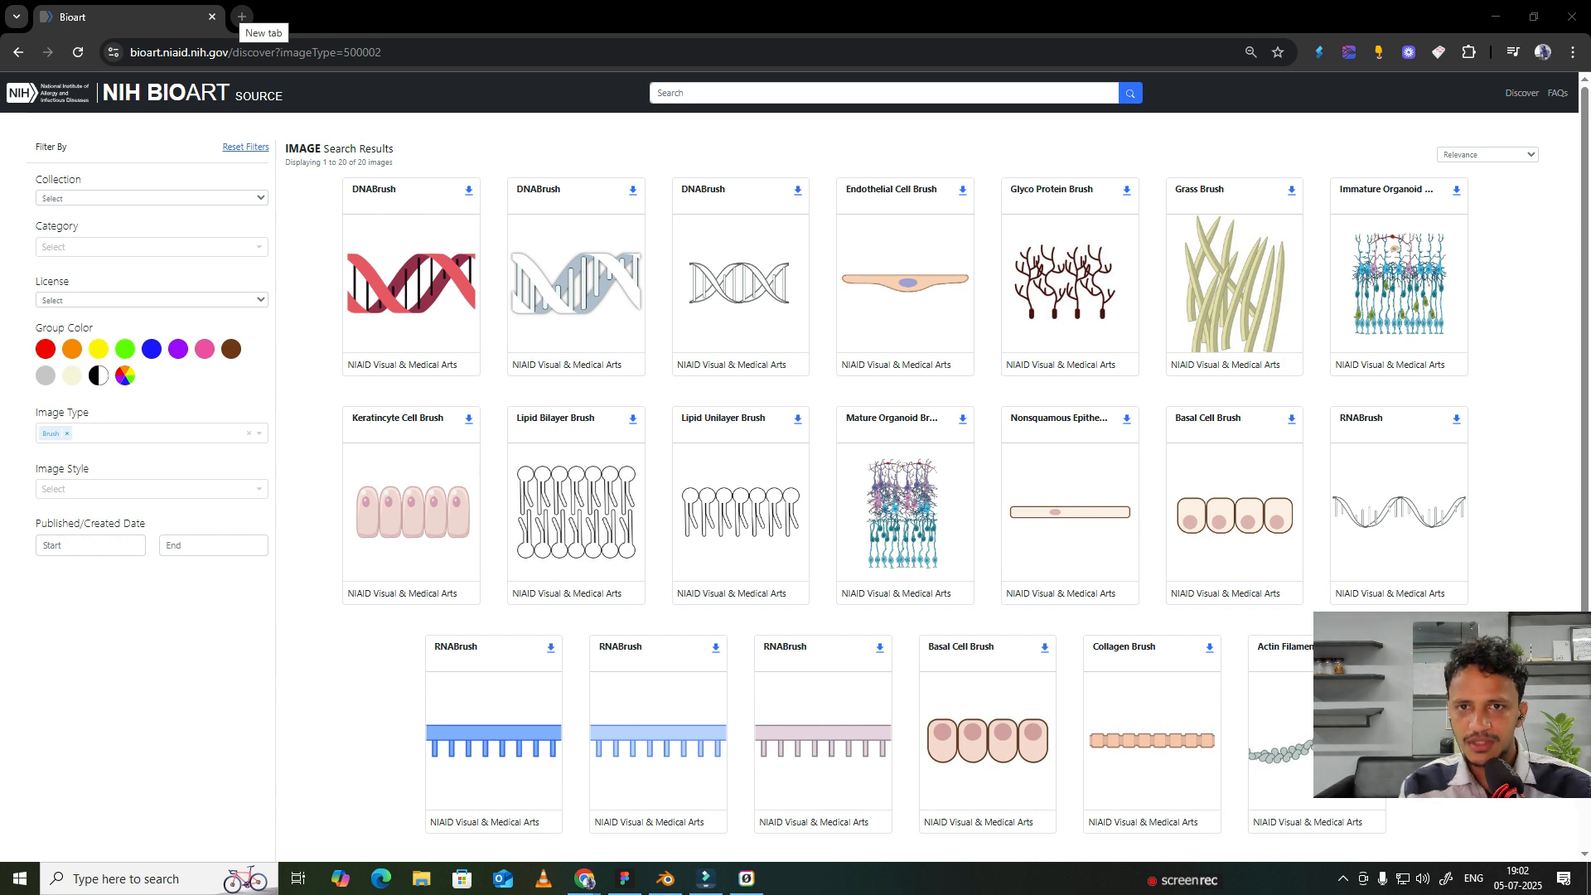
Search Google Images for "biorender brushes" in a new browser tab.
{"action": "left_click", "coordinate": [241, 17]}
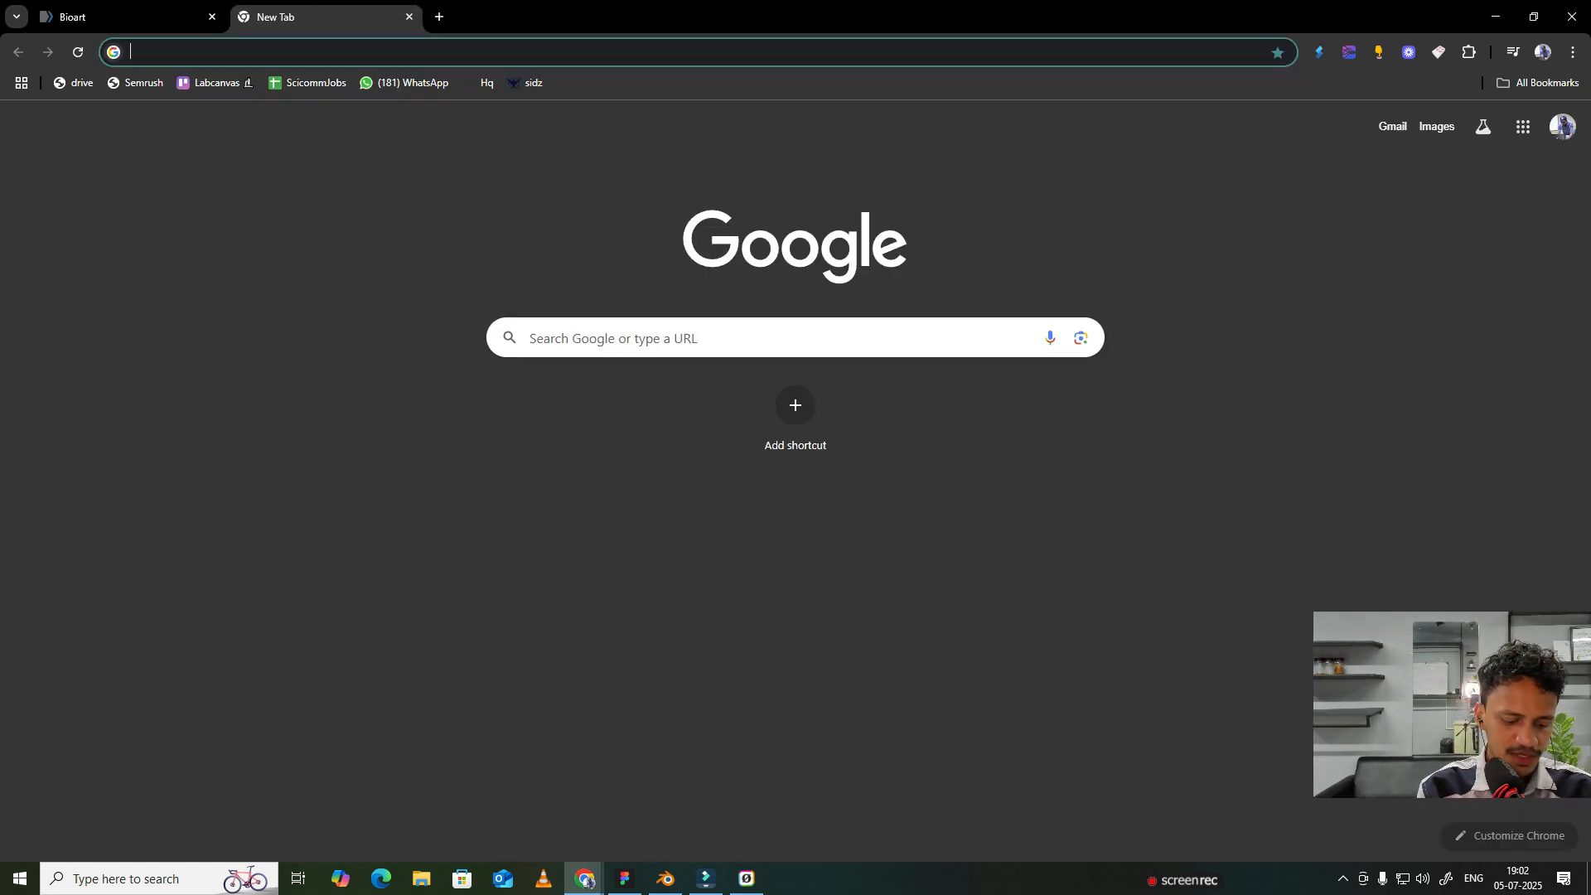
{"action": "type", "text": "biorender"}
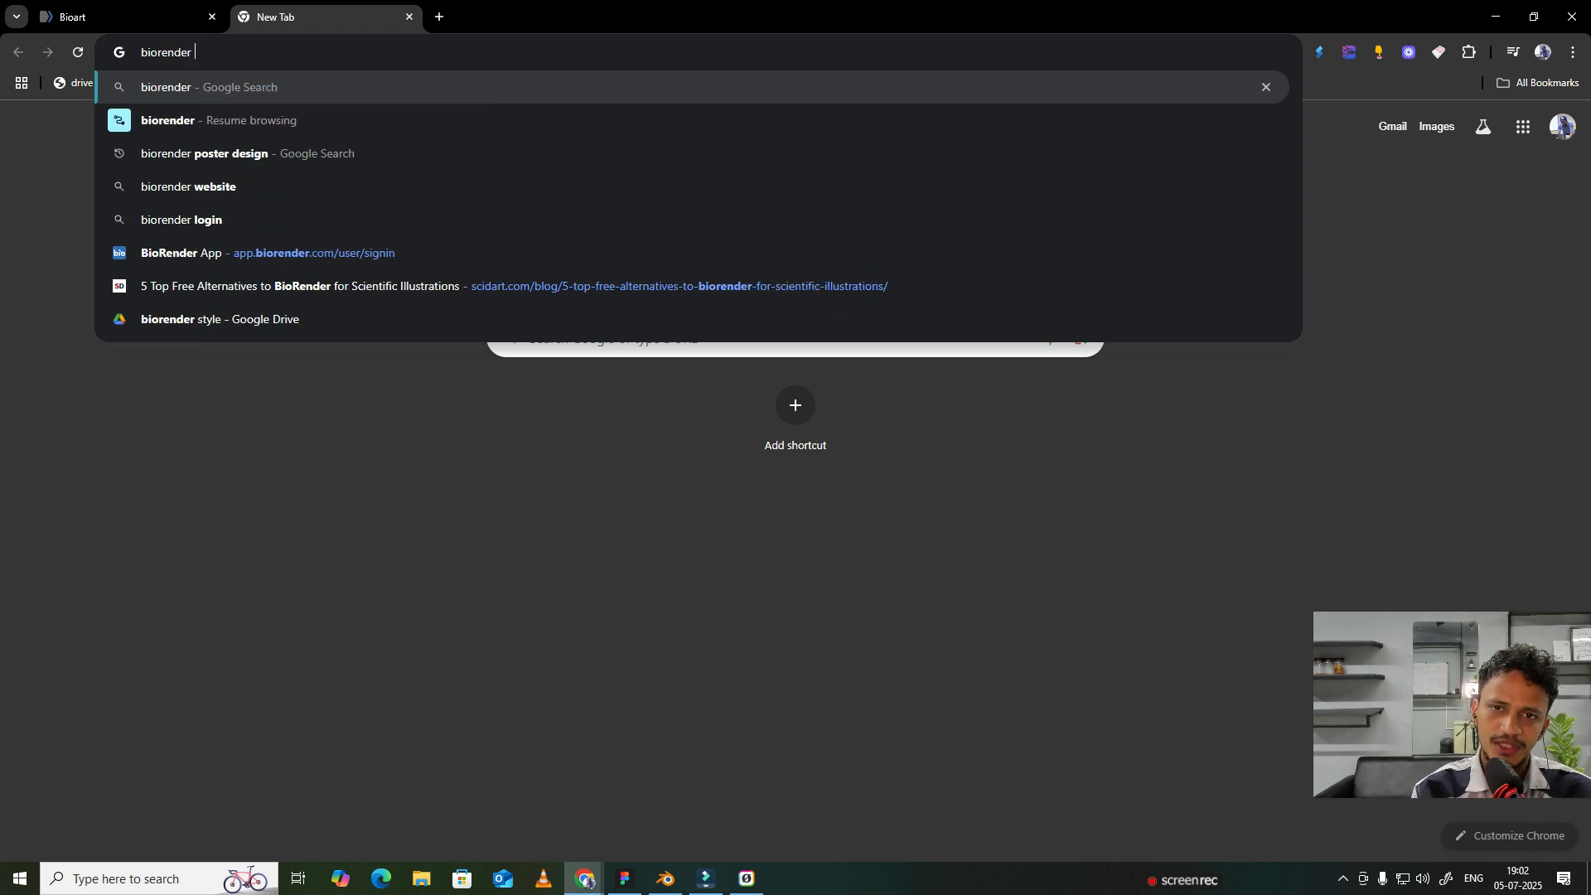
{"action": "type", "text": "brushes"}
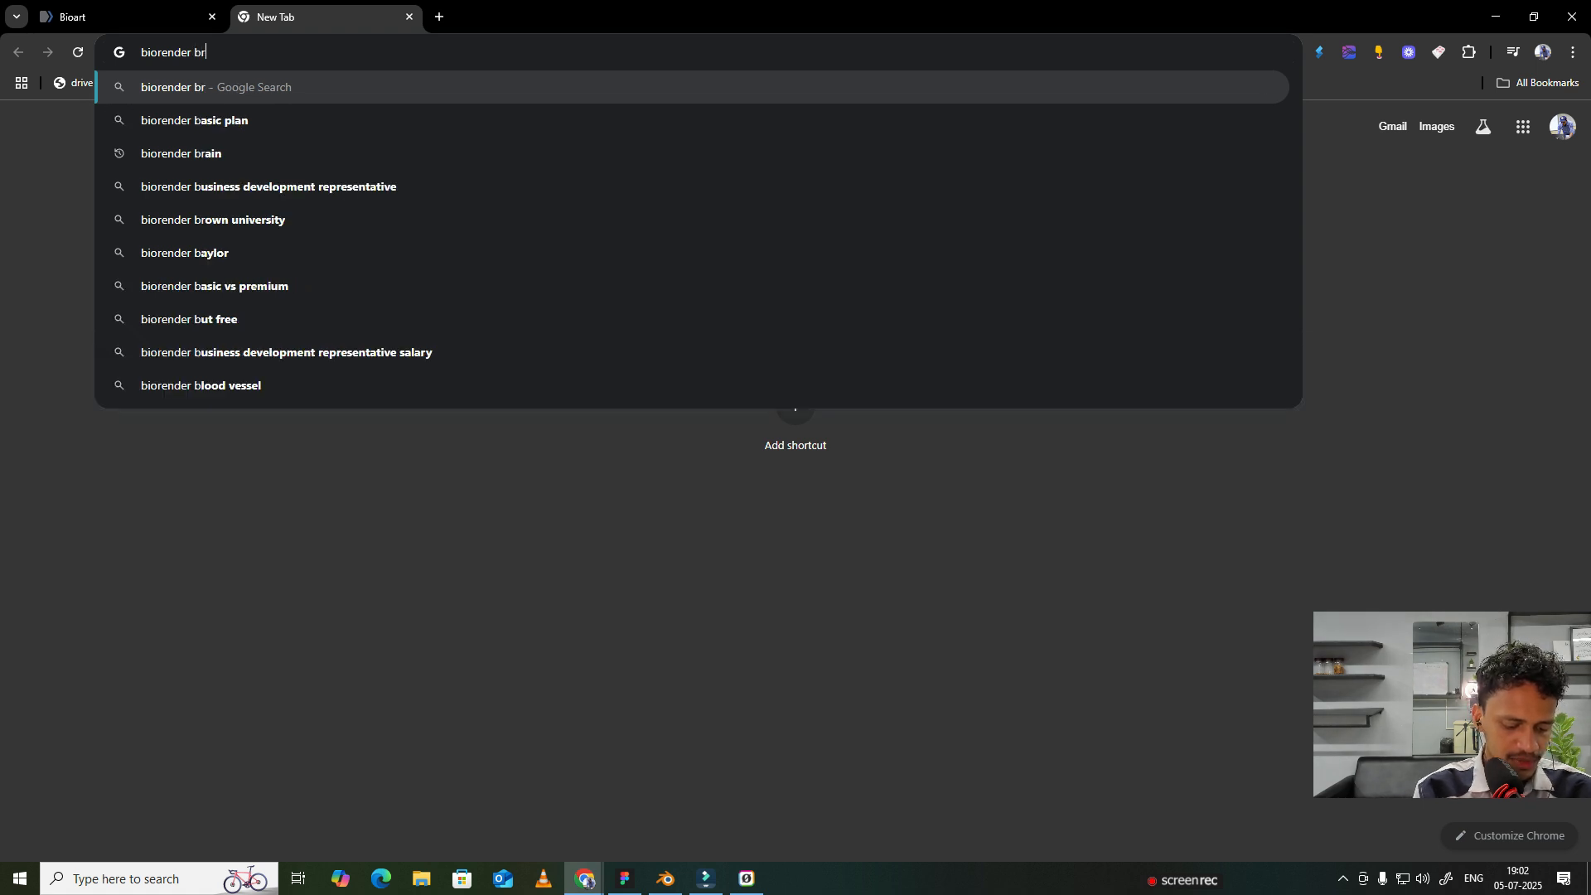
{"action": "key", "text": "Return"}
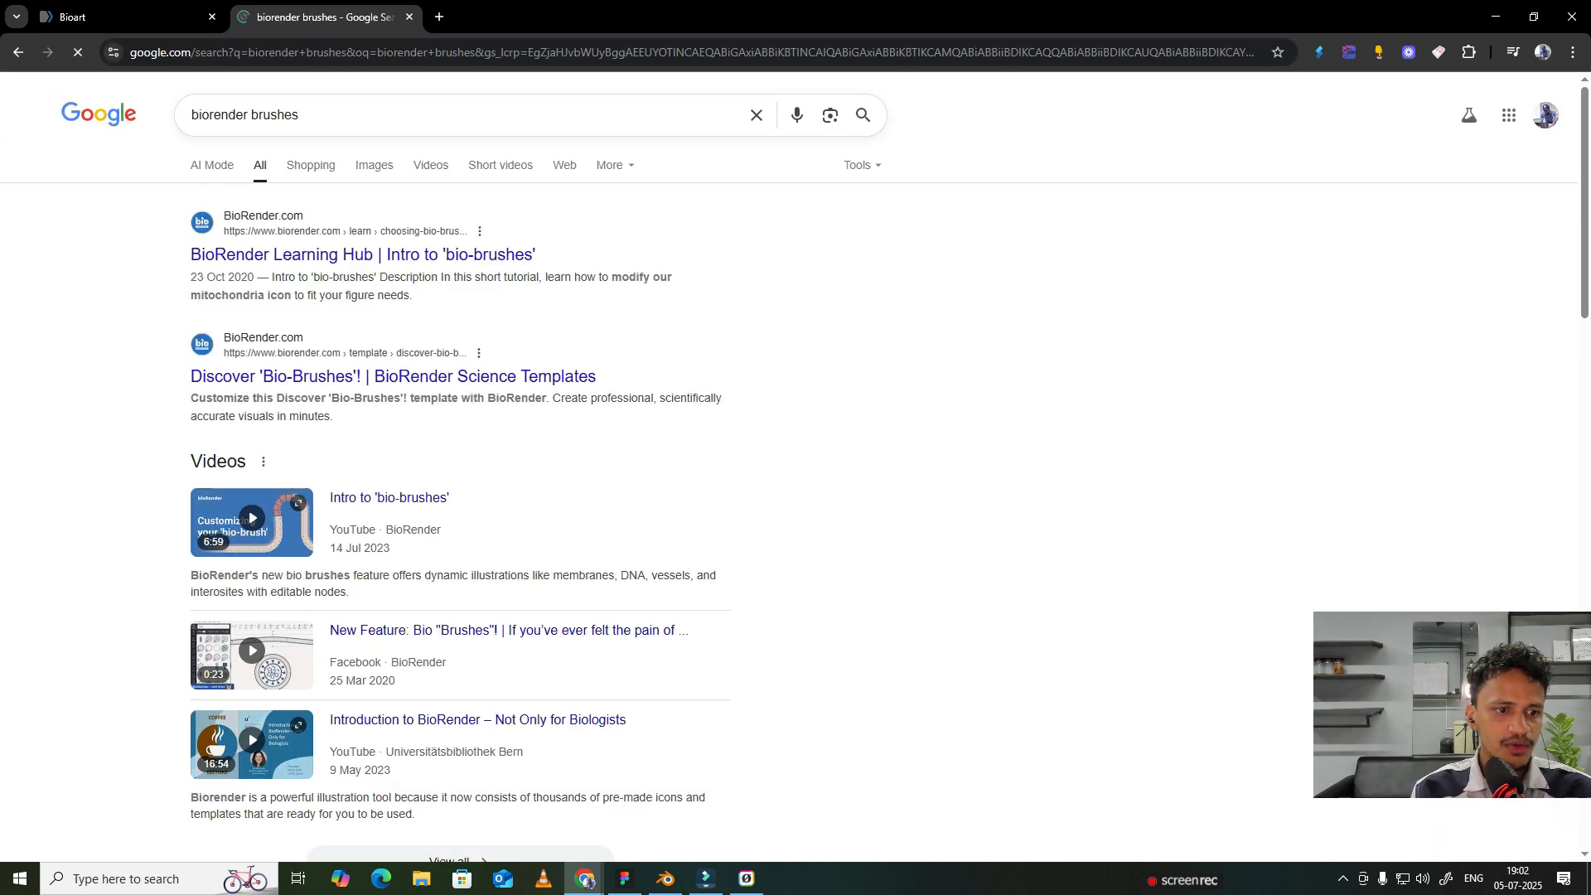
{"action": "left_click", "coordinate": [373, 165]}
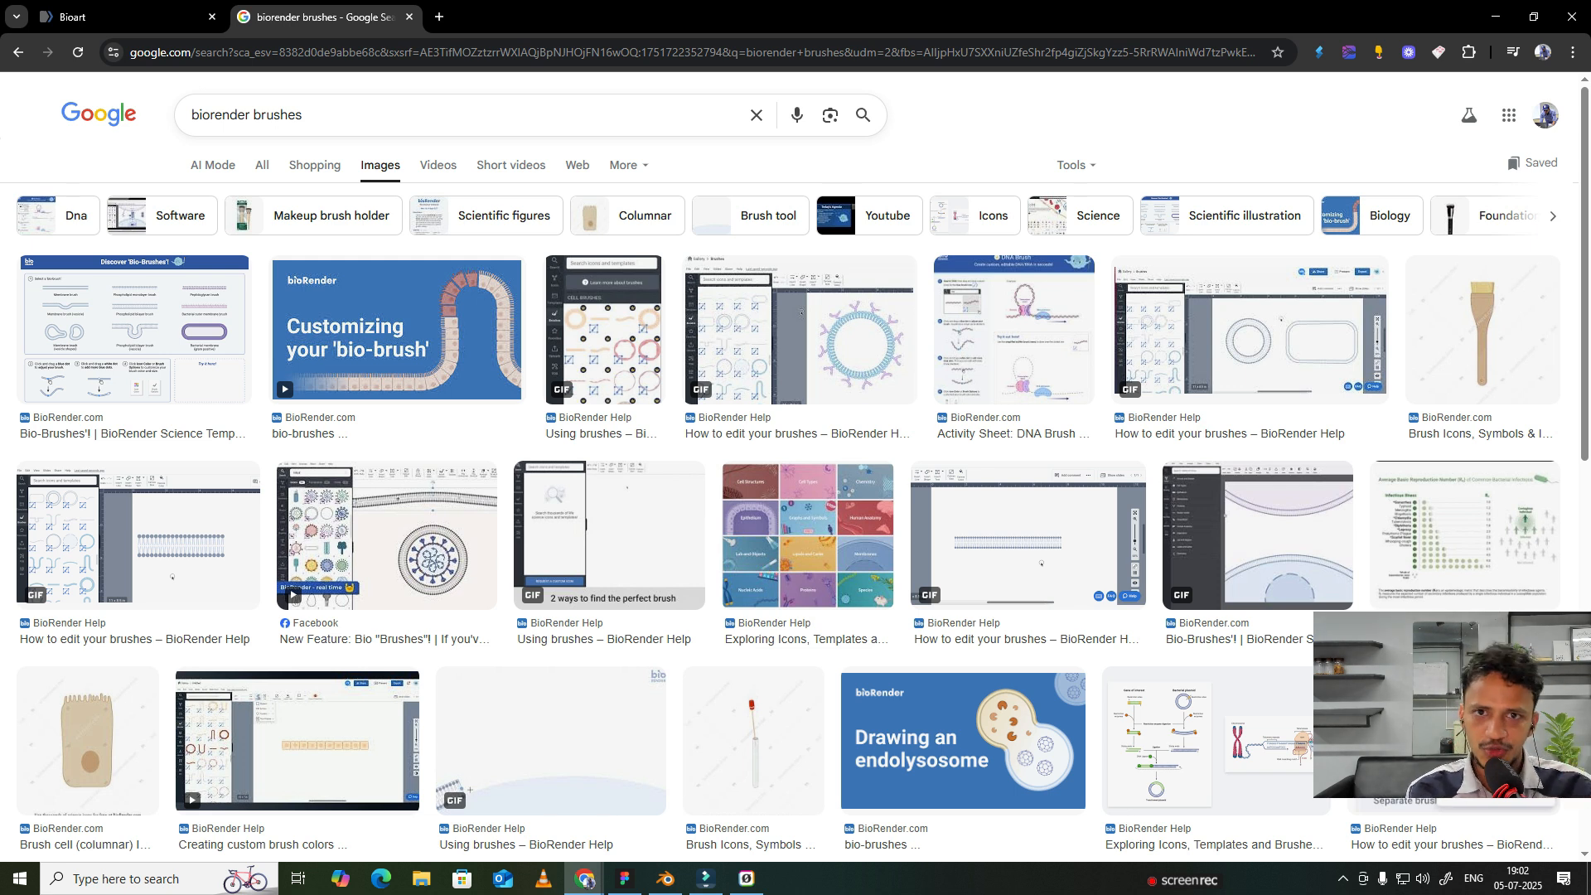
Examine the BioRender bio-brush, virus membrane and nucleic acid examples in the image results, and return to the BioArt brush results.
{"action": "left_click", "coordinate": [396, 331]}
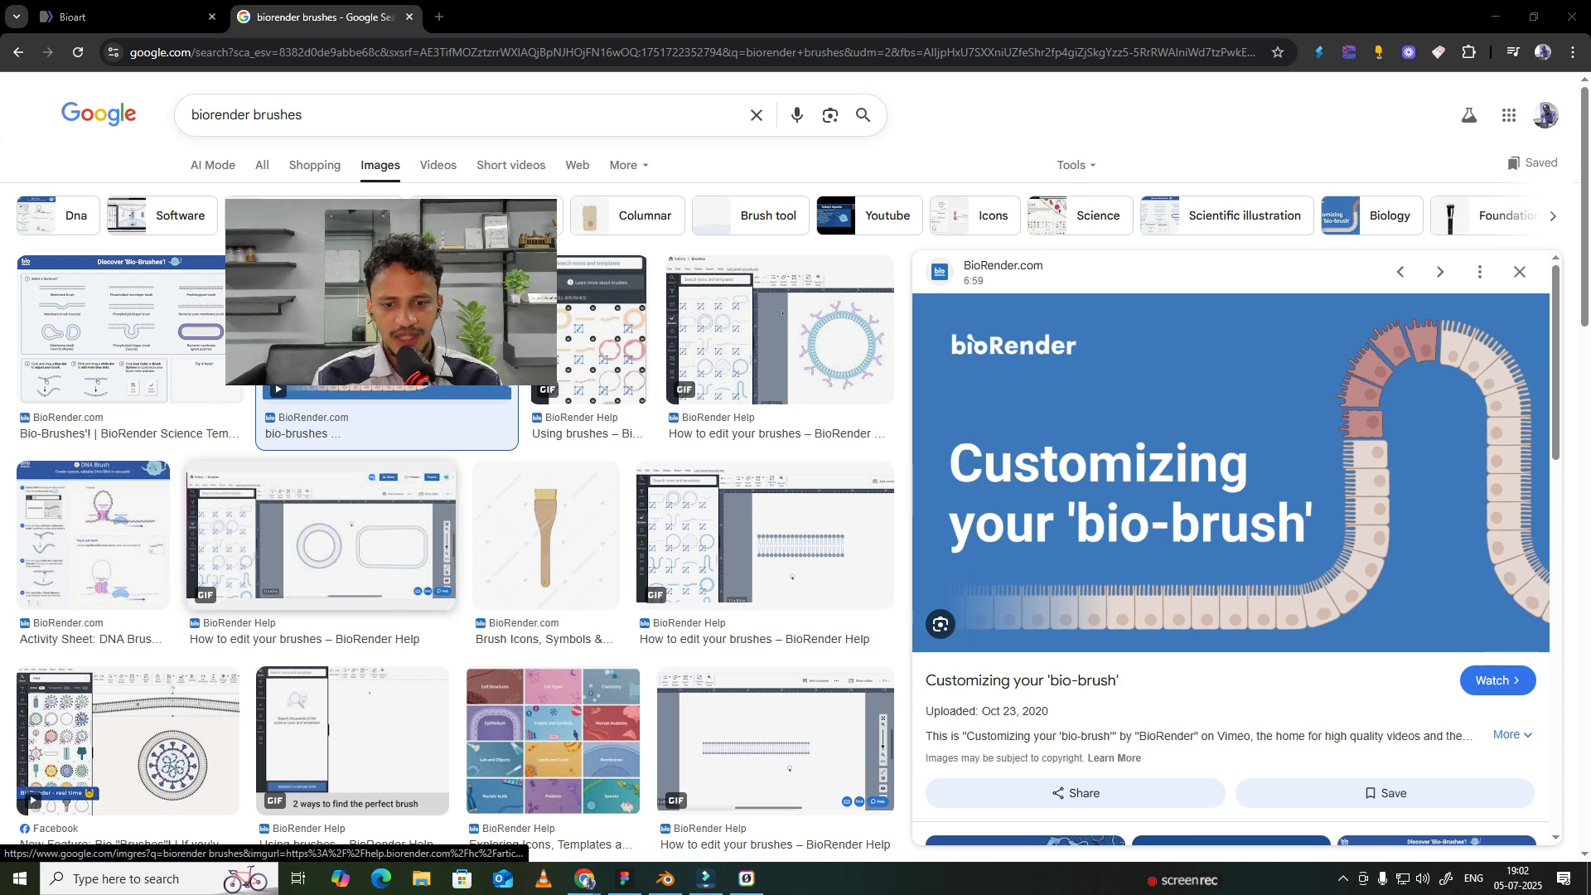
{"action": "left_click", "coordinate": [129, 742]}
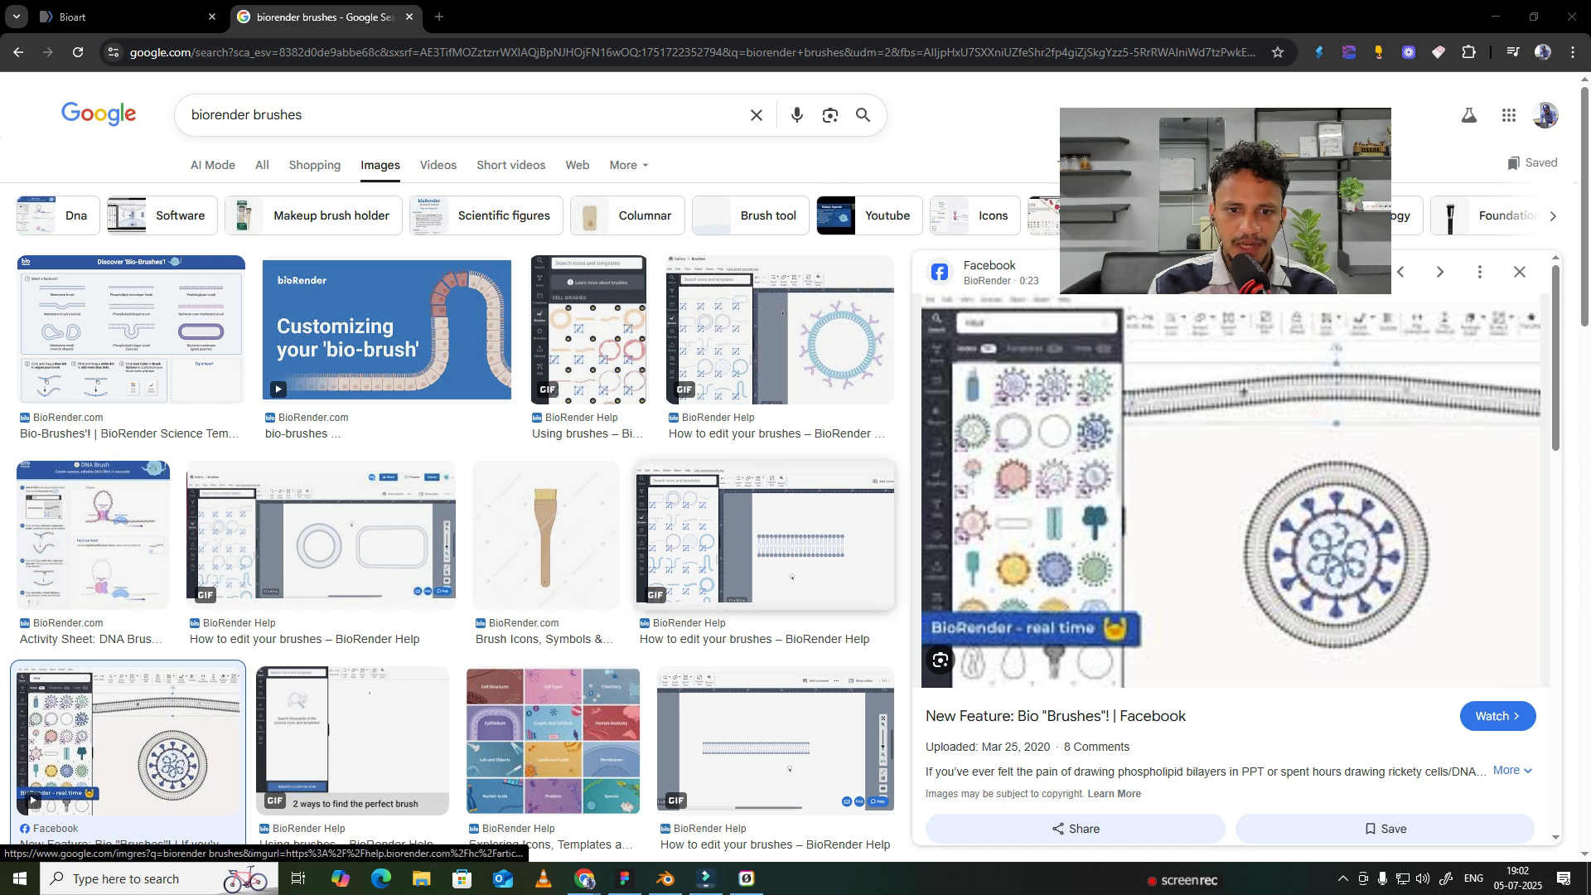
{"action": "scroll", "coordinate": [447, 497], "scroll_direction": "down", "scroll_amount": 5}
{"action": "scroll", "coordinate": [248, 778], "scroll_direction": "down", "scroll_amount": 7}
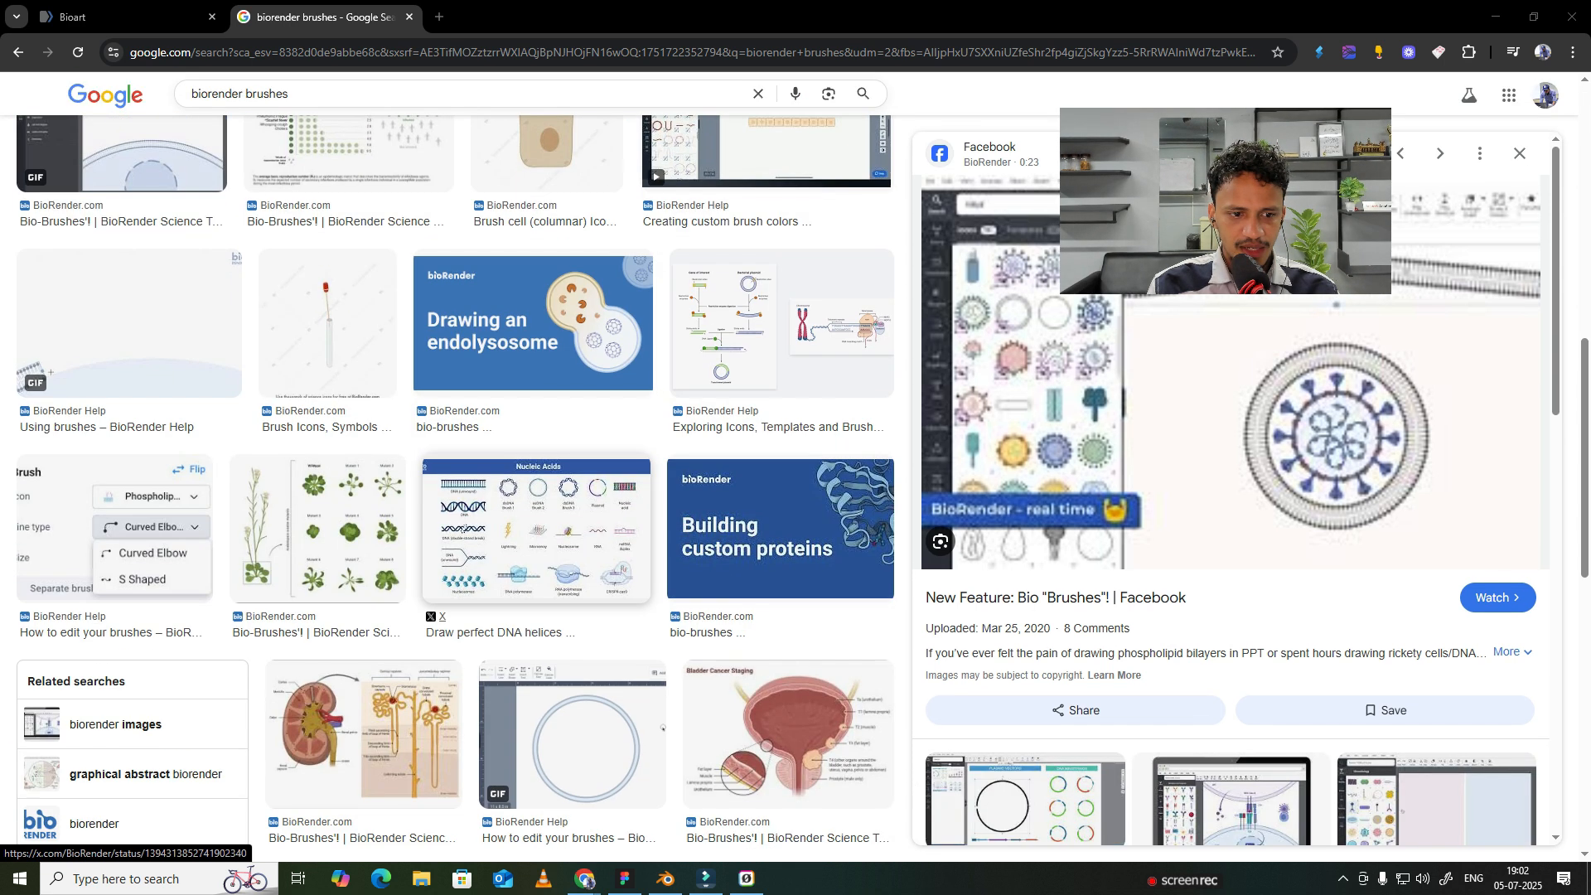
{"action": "left_click", "coordinate": [497, 463]}
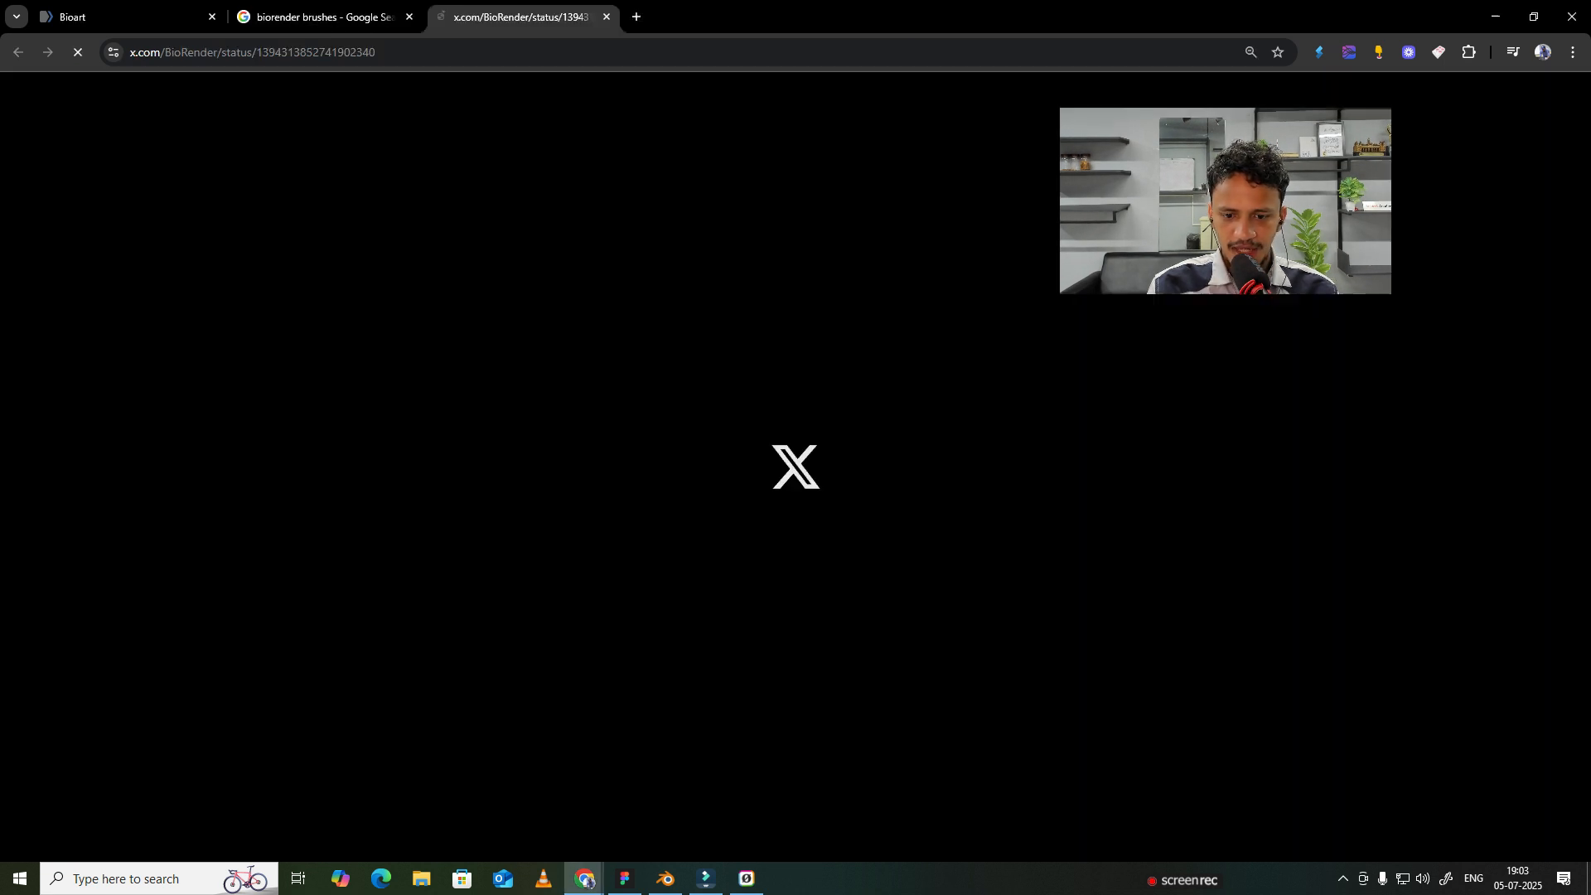
{"action": "left_click", "coordinate": [324, 17]}
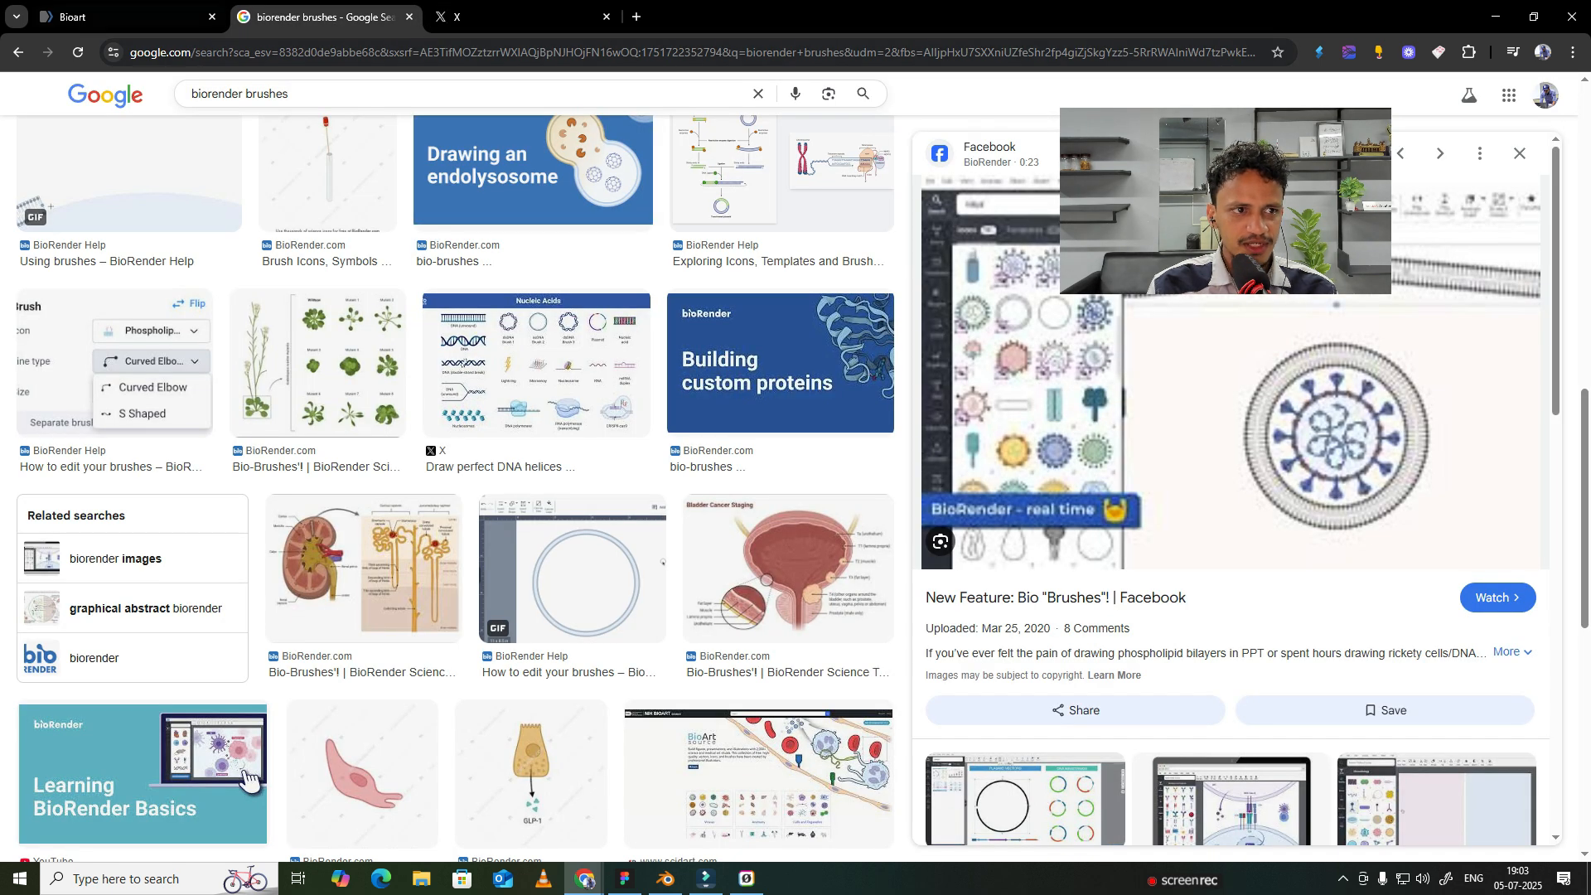
{"action": "left_click", "coordinate": [124, 16]}
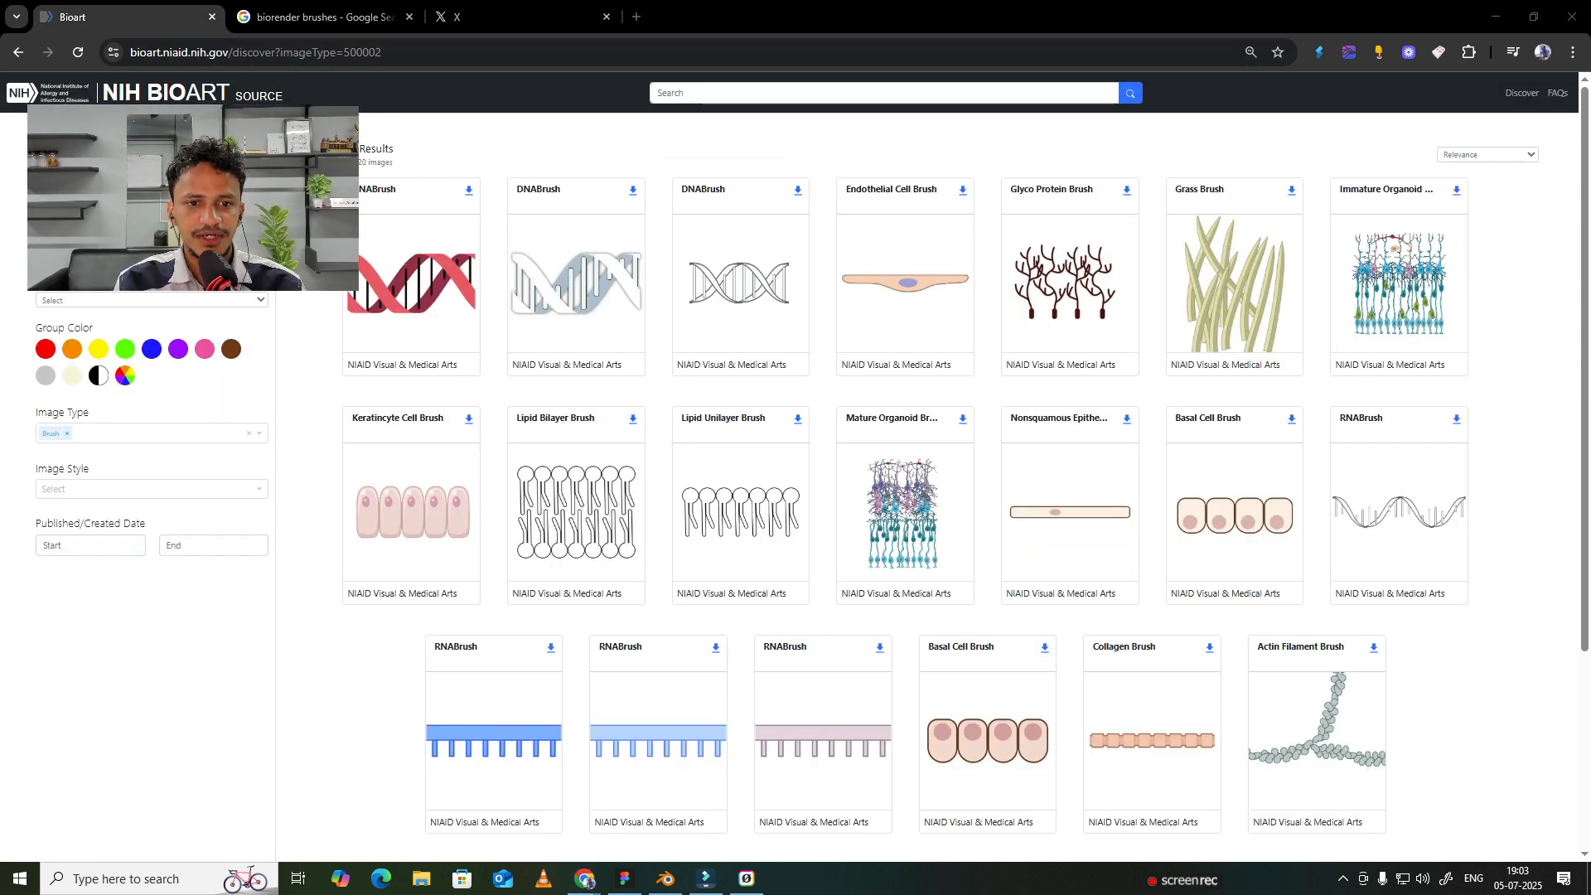
Launch Adobe Illustrator 2025.
{"action": "left_click", "coordinate": [236, 877]}
{"action": "type", "text": "ill"}
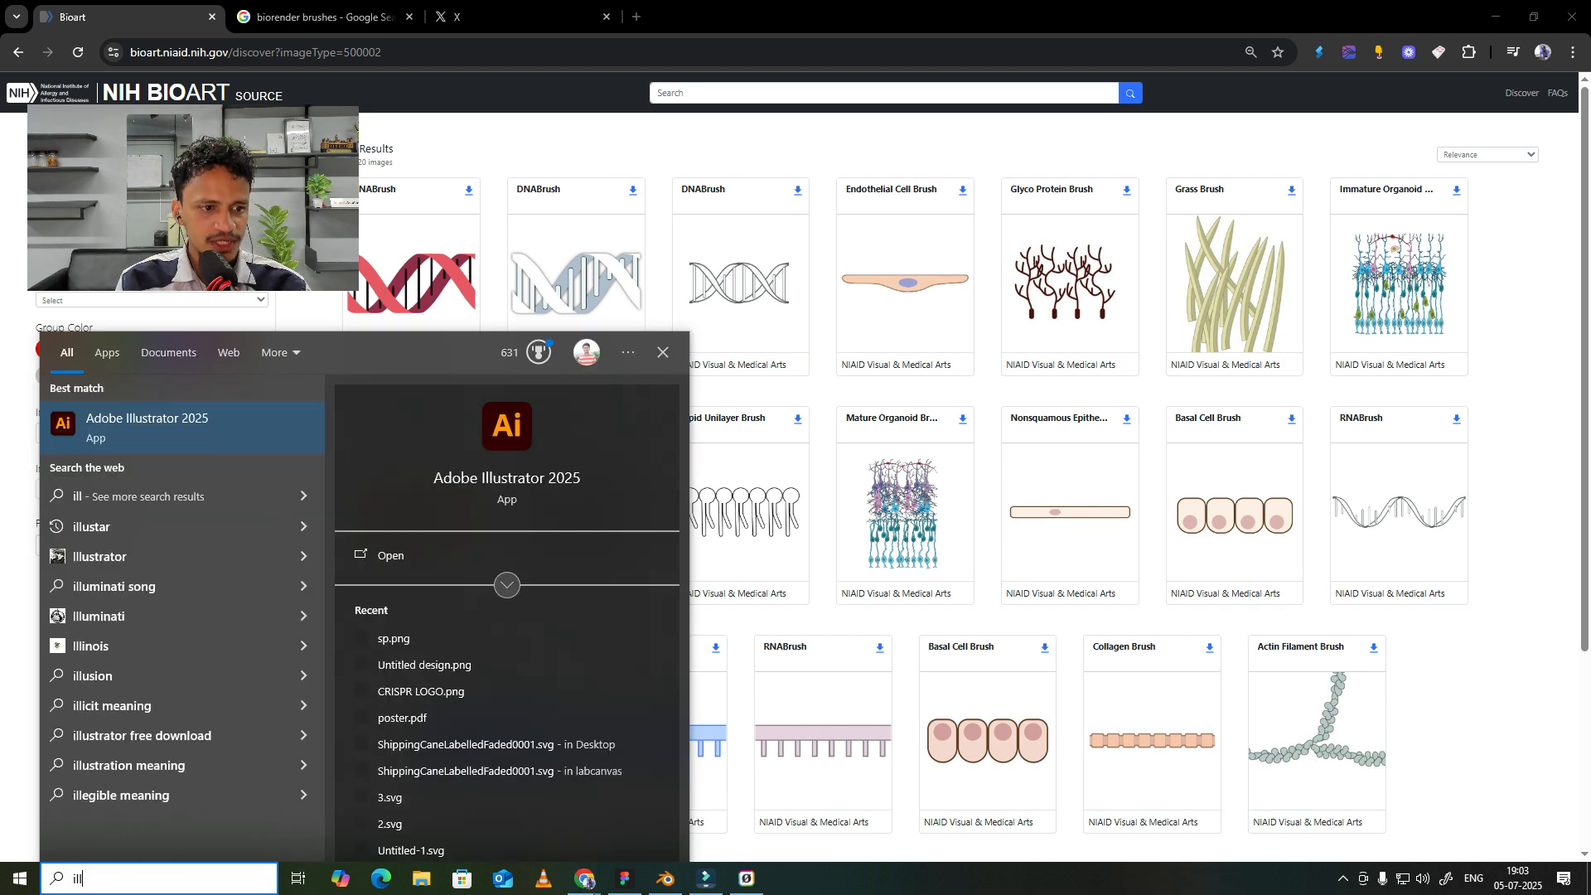
{"action": "key", "text": "Return"}
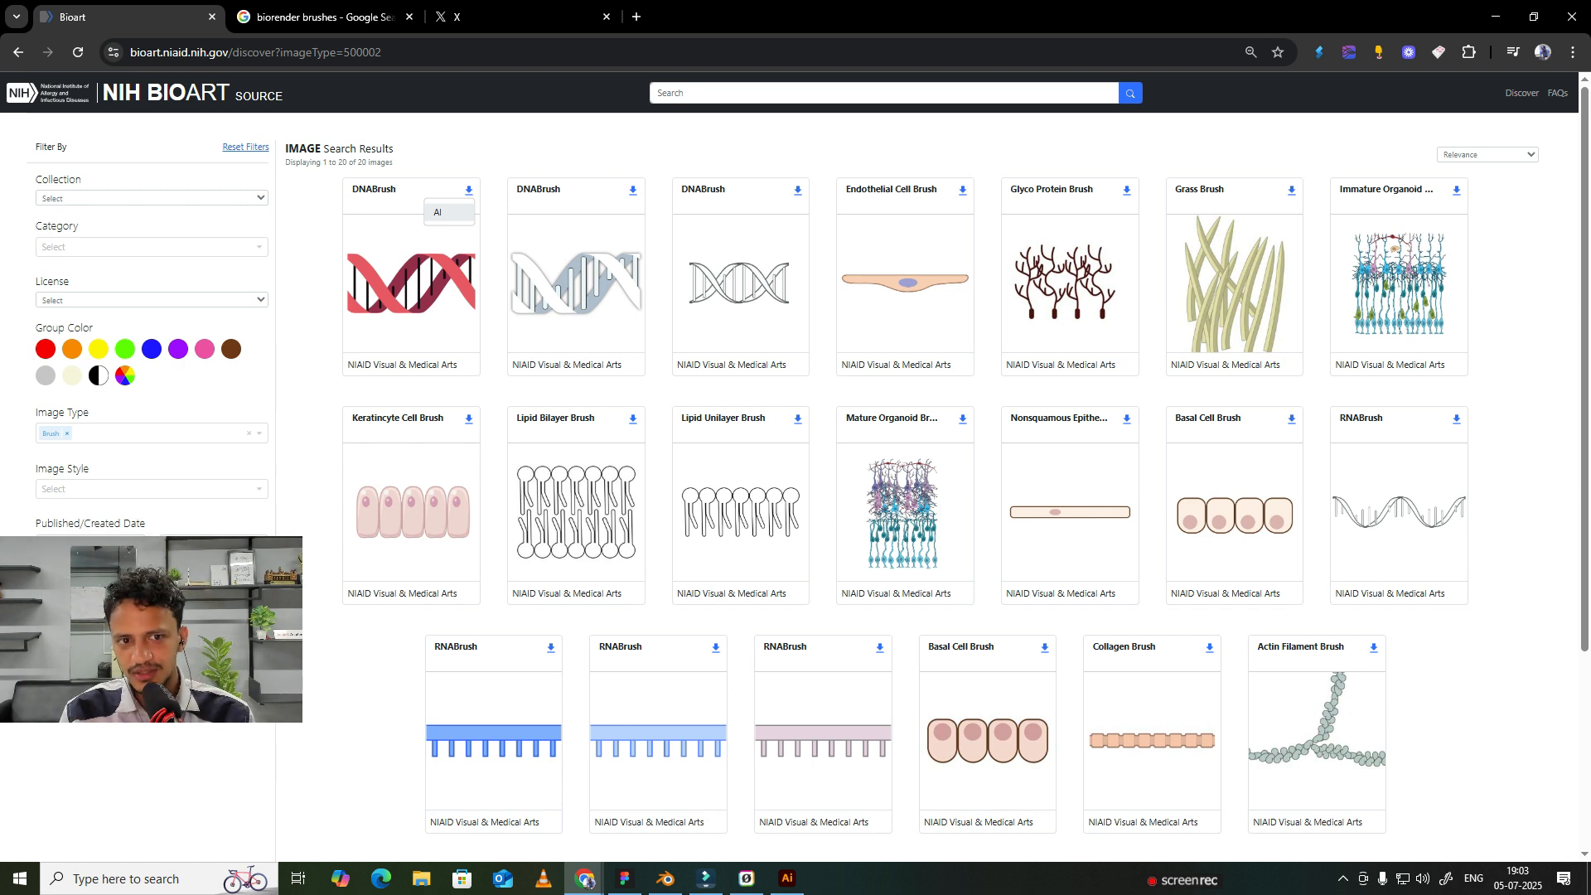
Download the red DNABrush in AI format and save it as DNABrush0001.ai in the Downloads folder.
{"action": "left_click", "coordinate": [448, 213]}
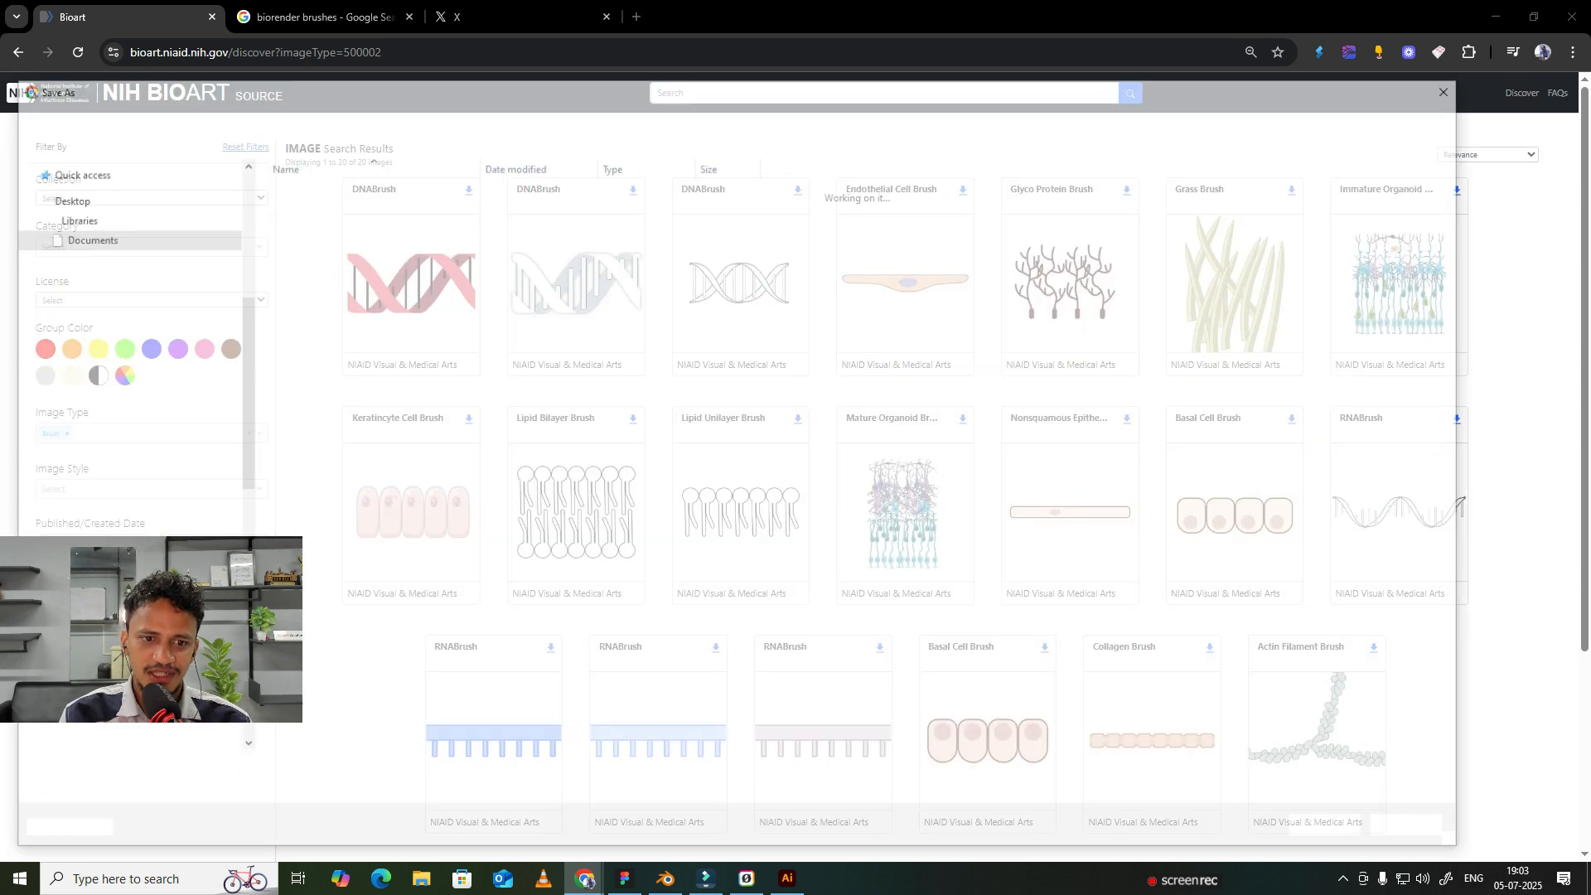
{"action": "scroll", "coordinate": [124, 332], "scroll_direction": "up", "scroll_amount": 15}
{"action": "left_click", "coordinate": [75, 203]}
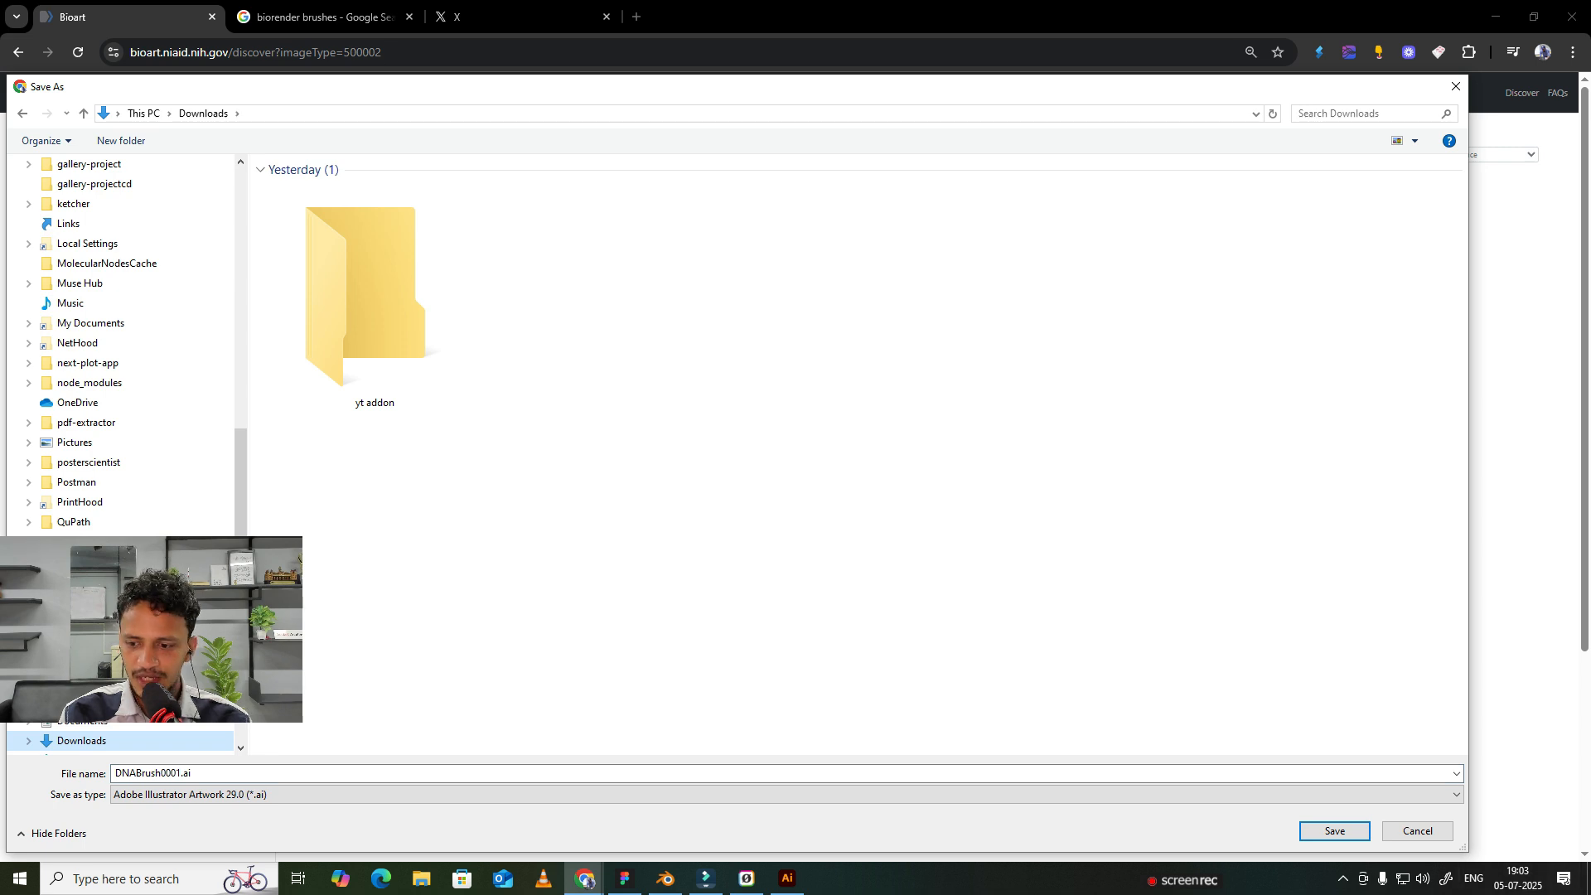
{"action": "left_click", "coordinate": [1334, 831]}
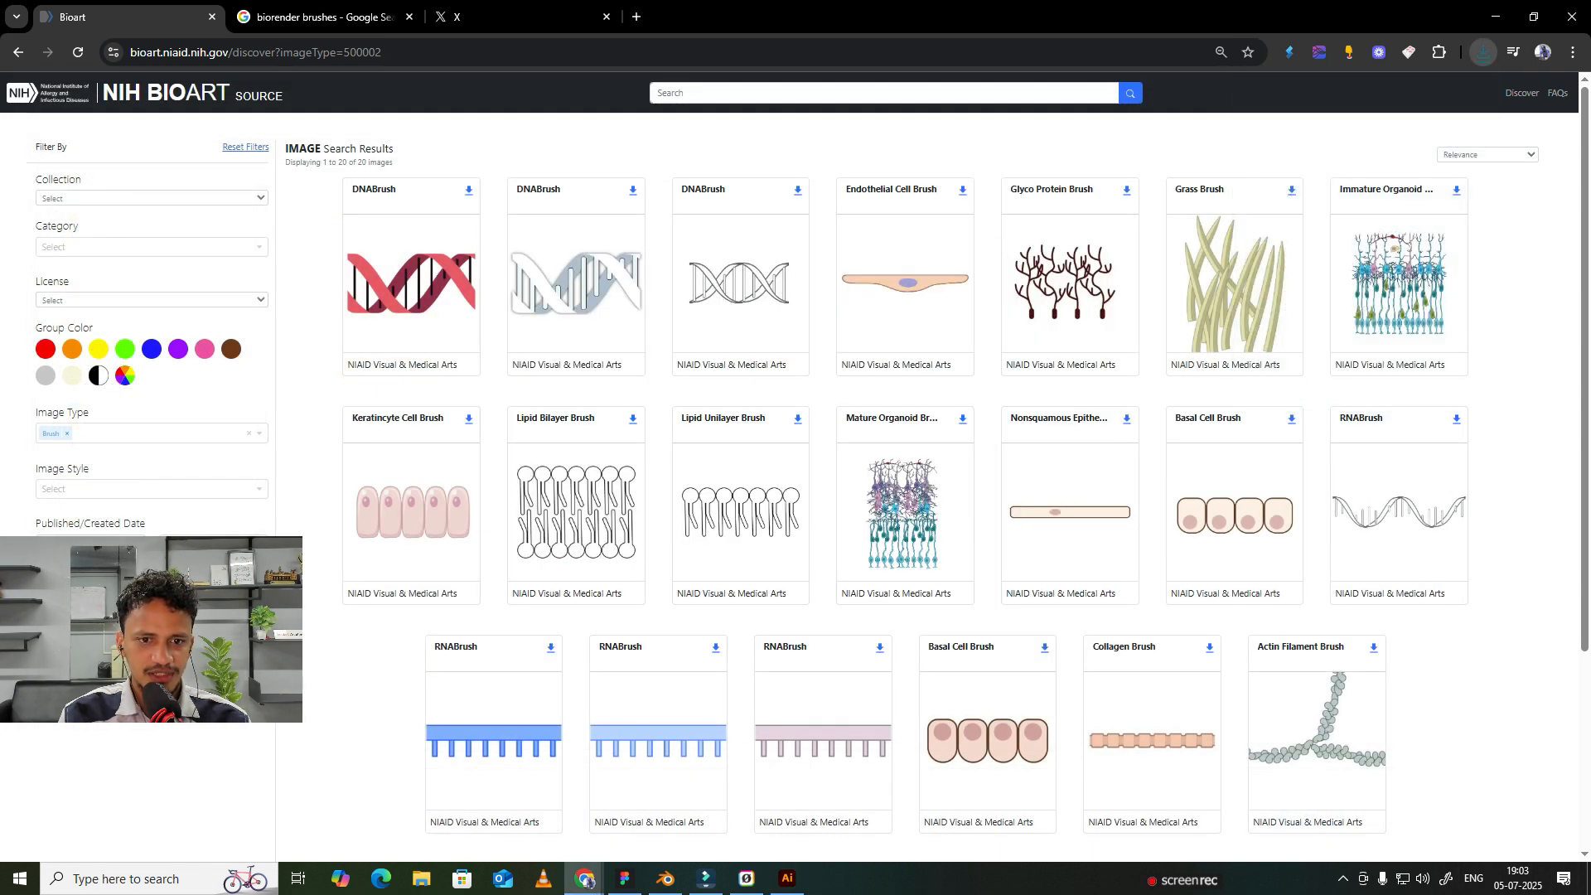
Download the Actin Filament Brush in AI format and save it as ActinFilamentBrush0001.ai in the Downloads folder.
{"action": "scroll", "coordinate": [796, 456], "scroll_direction": "down", "scroll_amount": 1}
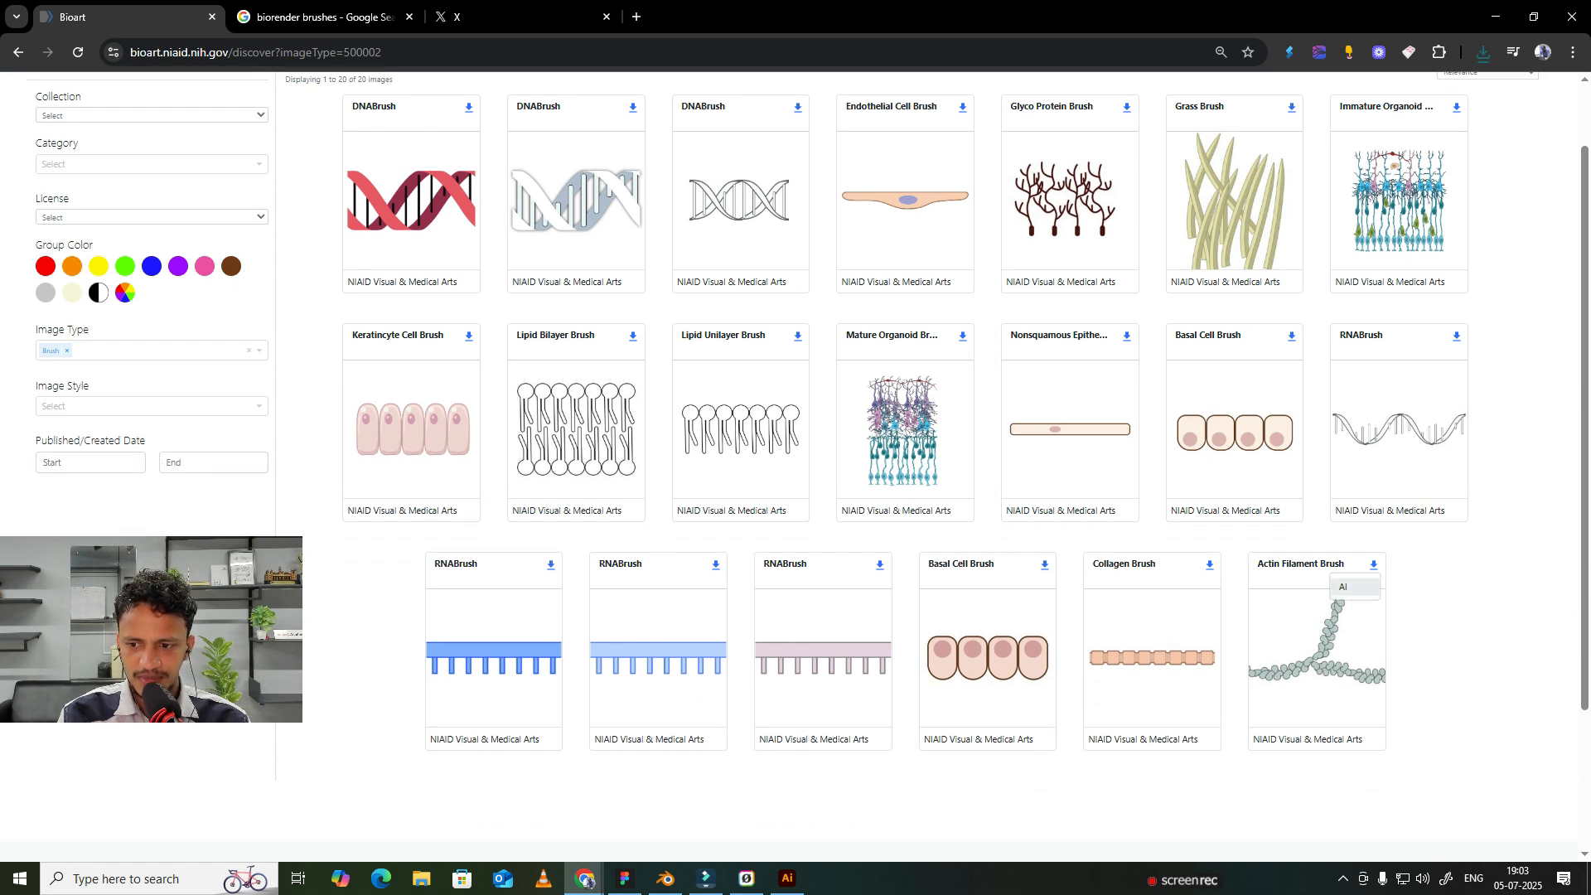
{"action": "left_click", "coordinate": [1343, 586]}
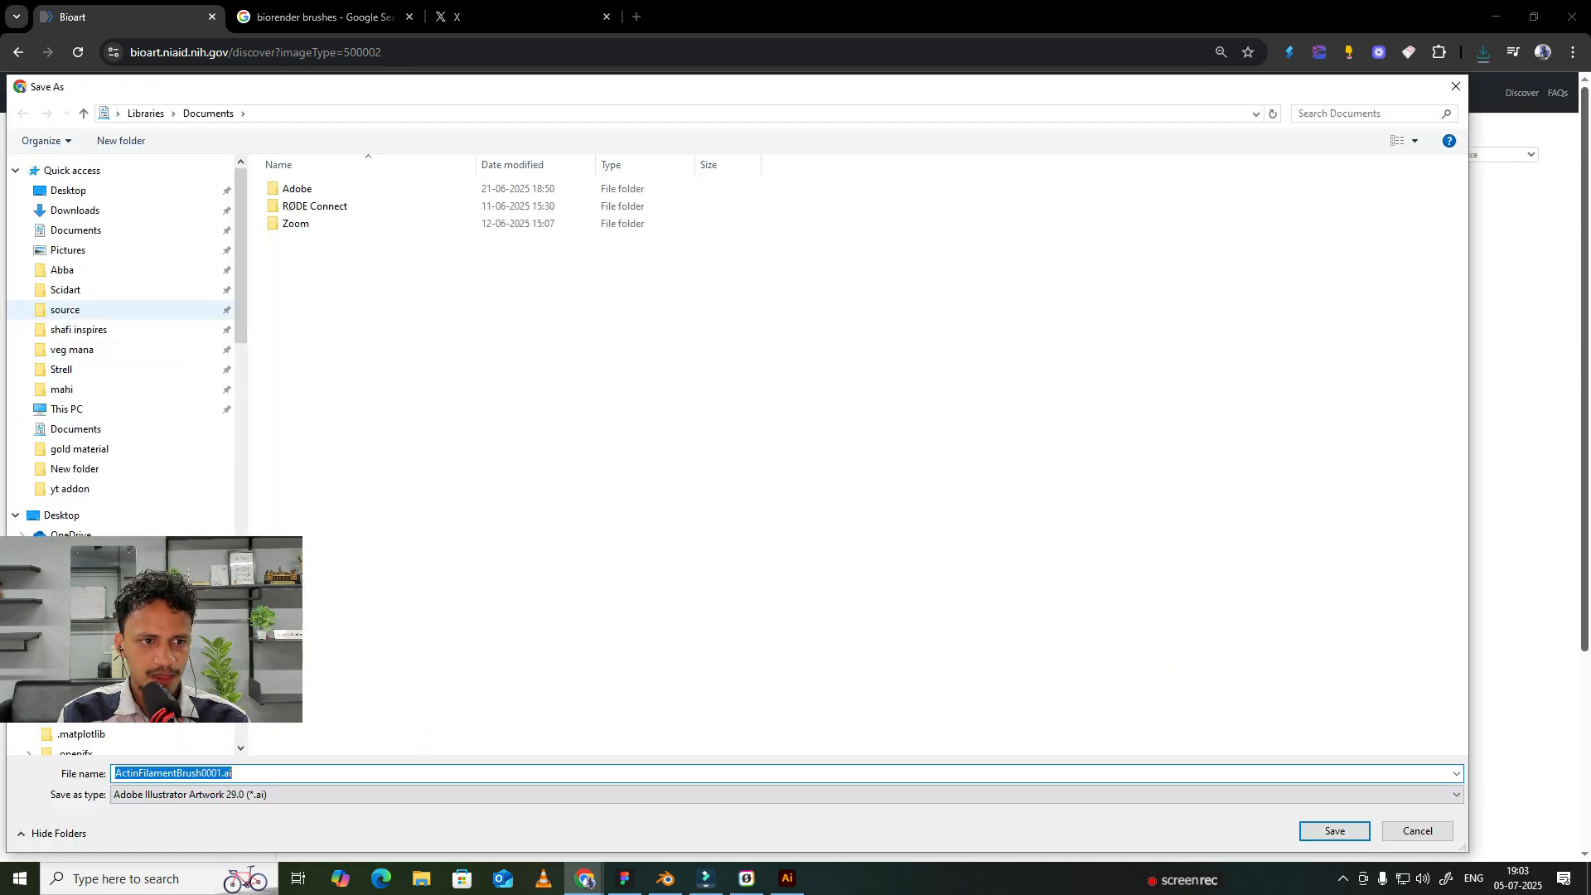
{"action": "left_click", "coordinate": [75, 210]}
{"action": "left_click", "coordinate": [1334, 831]}
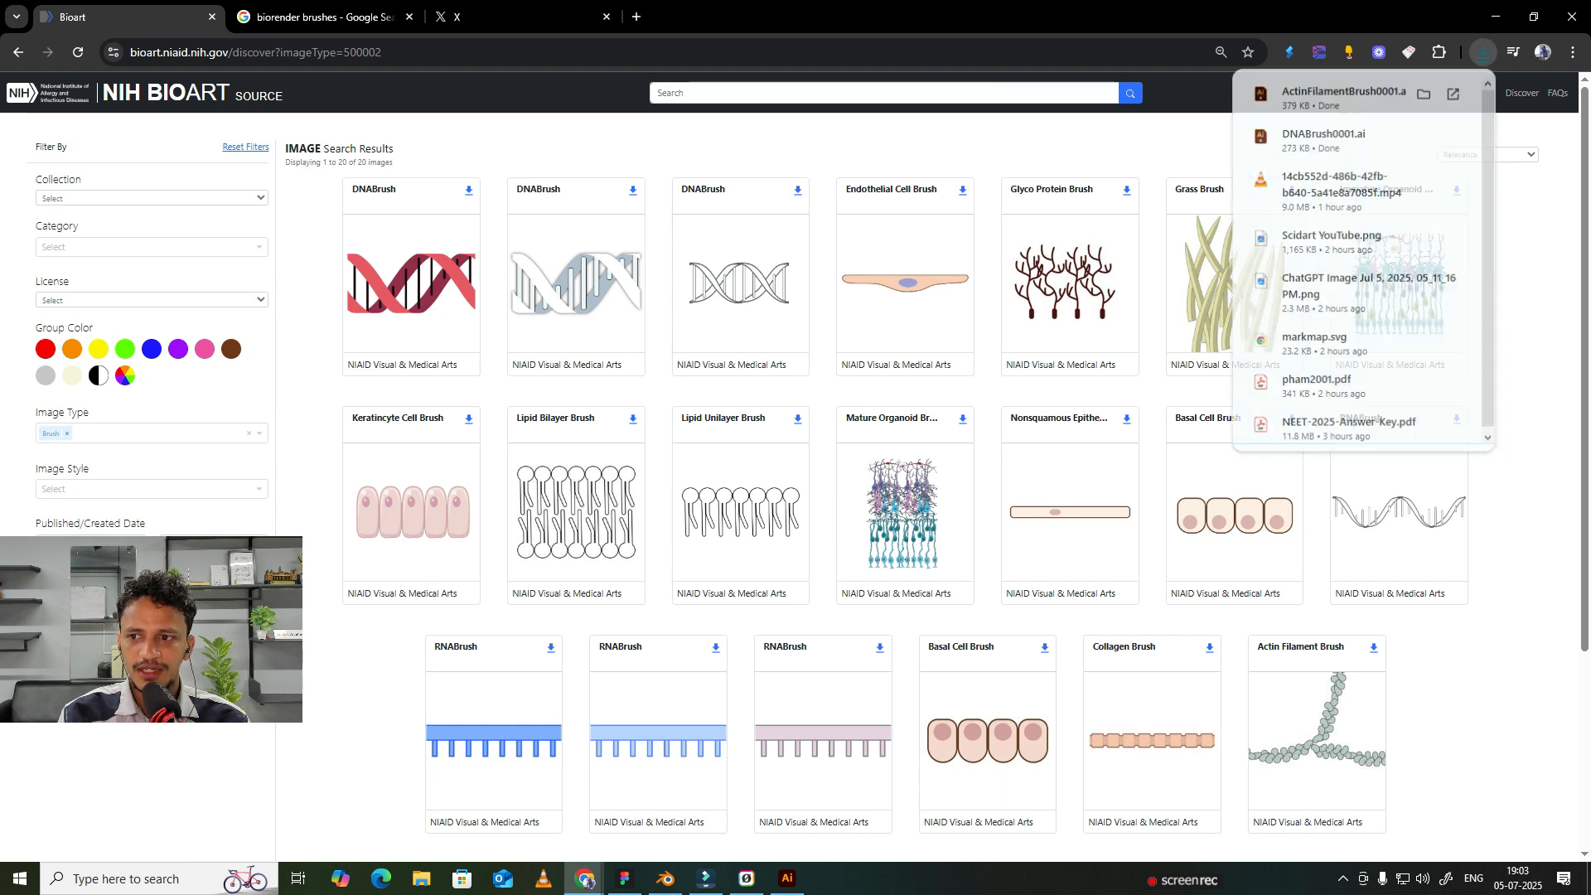
Download the Immature Organoid brush and save it as ImmatureOrganoidBrush0001.ai in the Downloads folder.
{"action": "left_click", "coordinate": [1456, 190]}
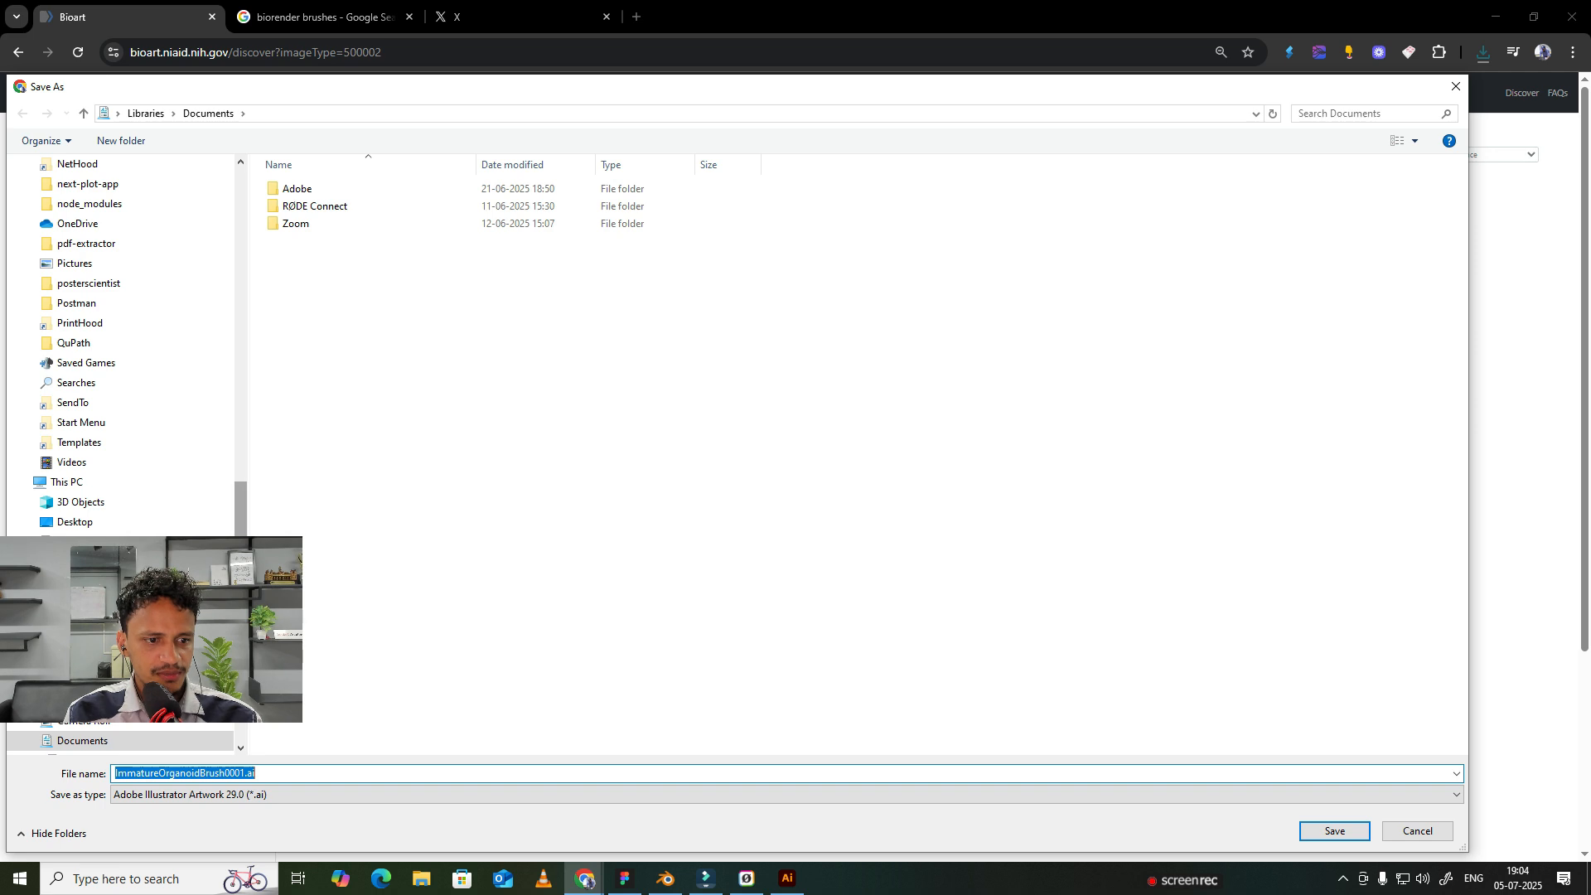
{"action": "left_click_drag", "start_coordinate": [241, 522], "coordinate": [241, 207]}
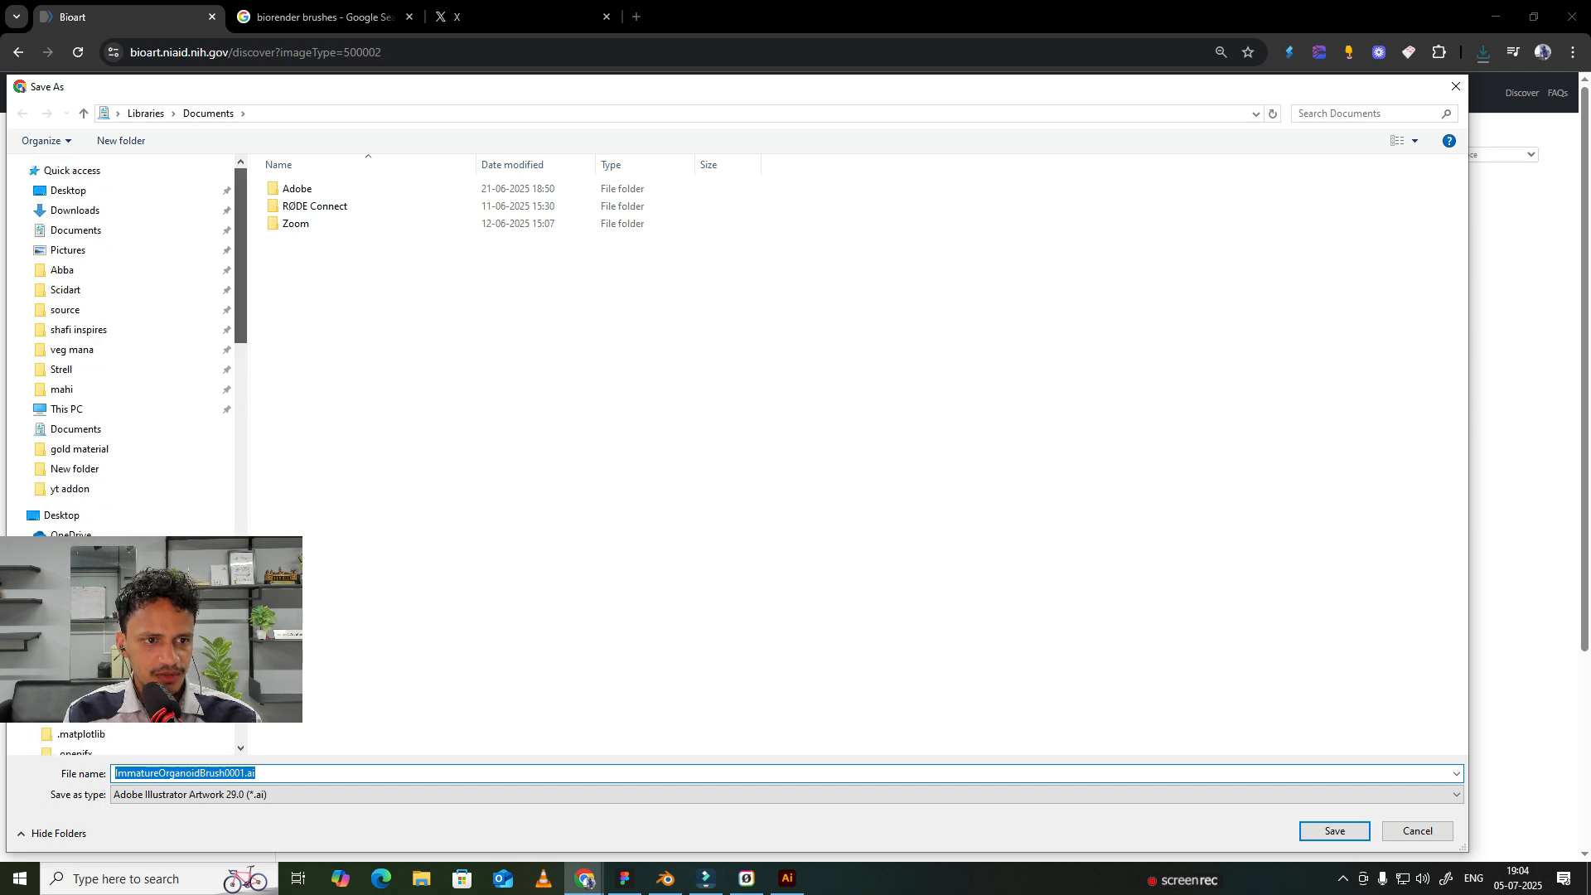
{"action": "left_click", "coordinate": [72, 210]}
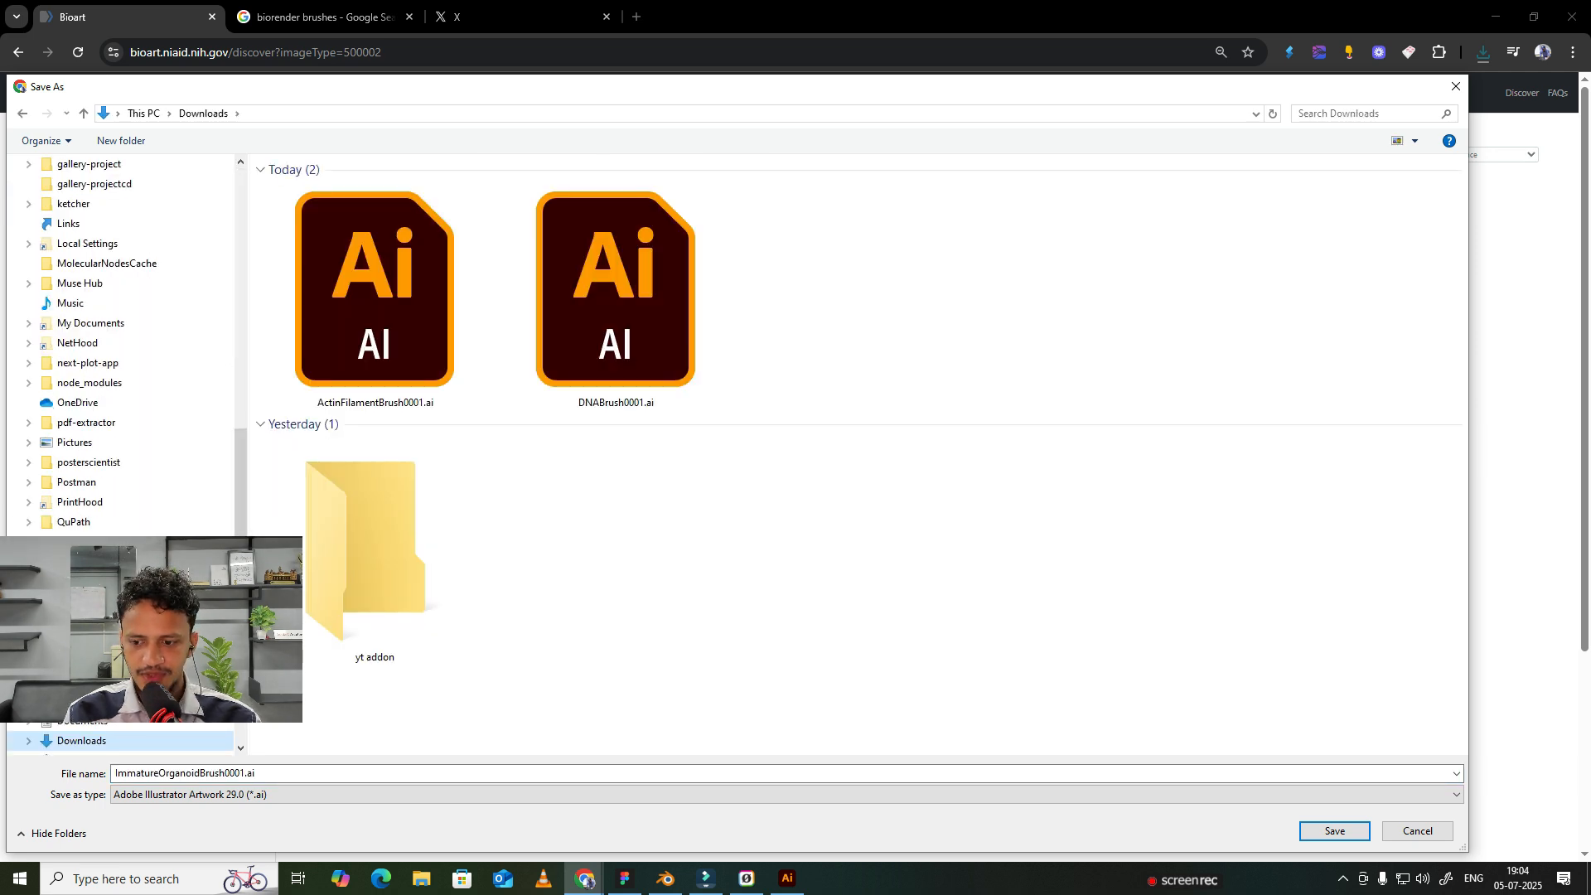
{"action": "left_click", "coordinate": [1334, 831]}
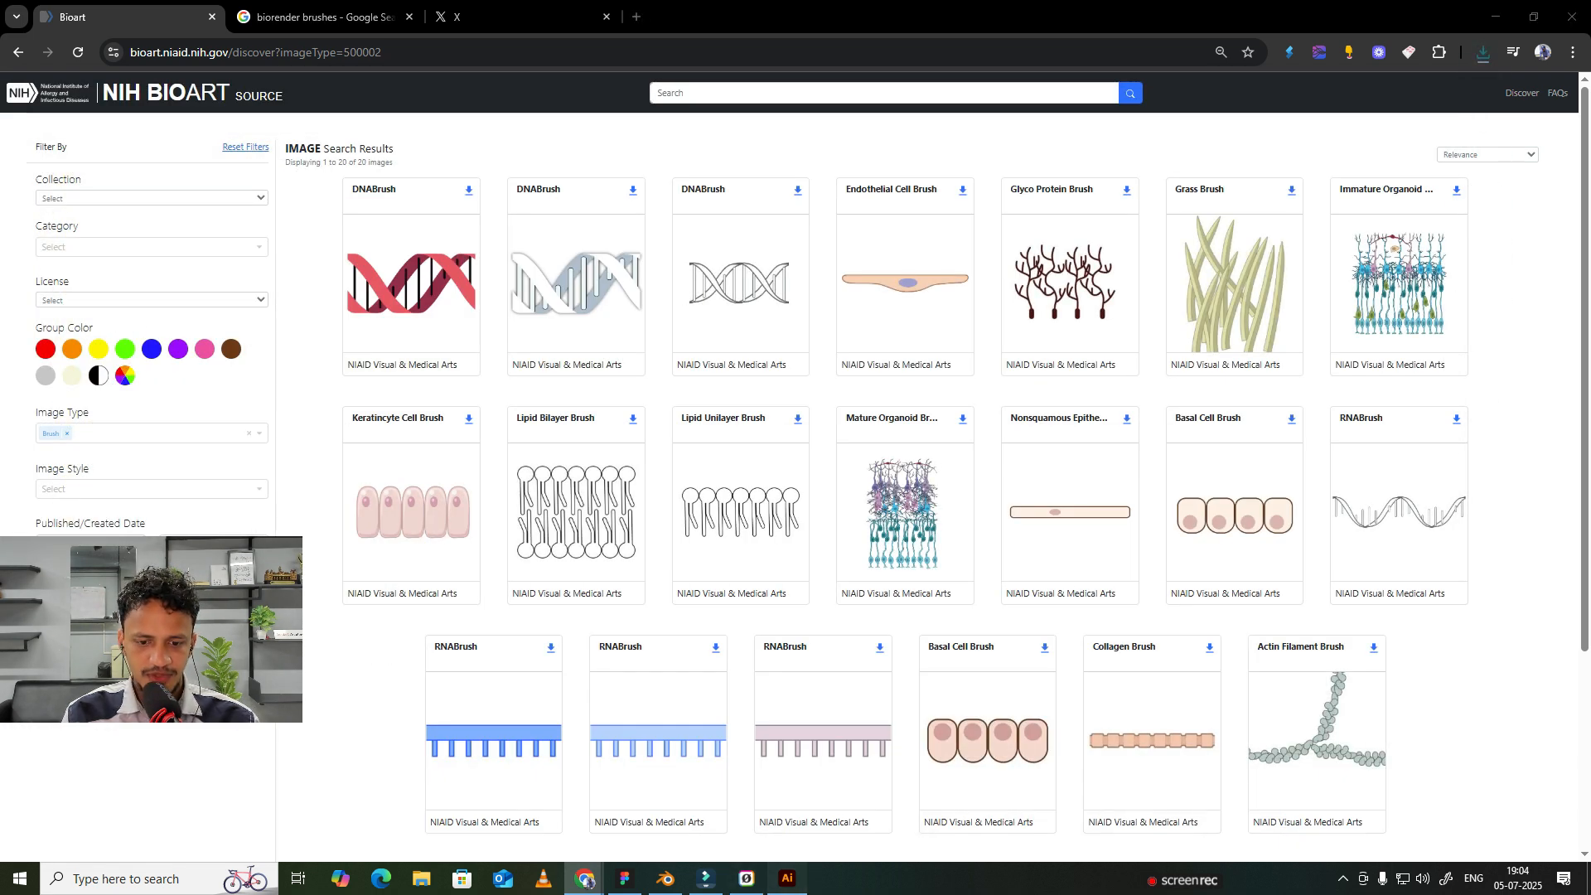
Switch to Illustrator and create a new blank document.
{"action": "key", "text": "alt+Tab"}
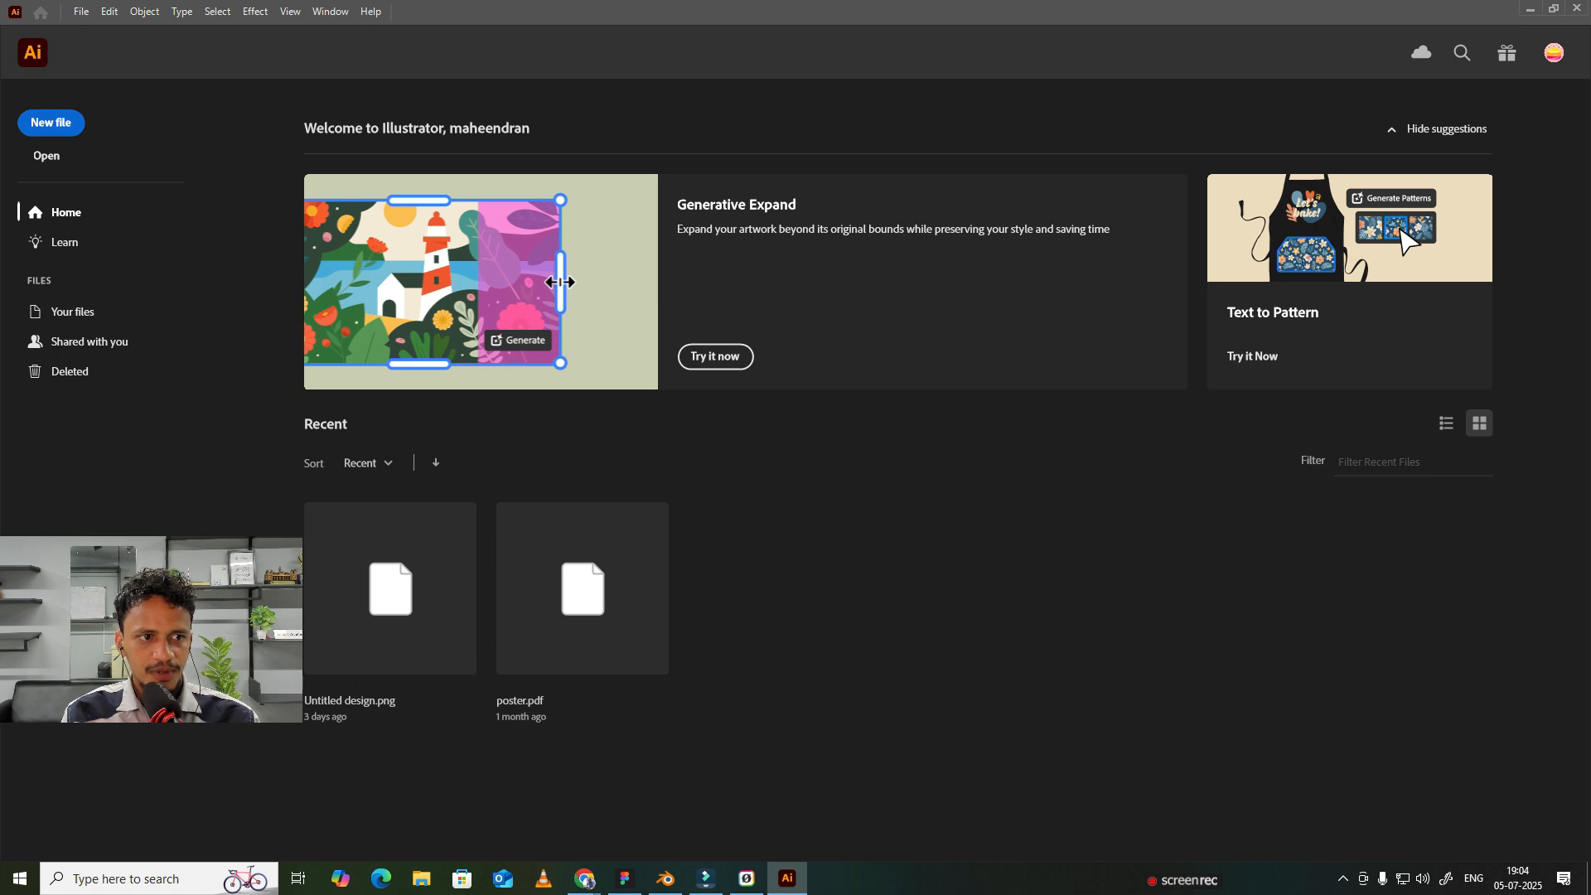
{"action": "left_click", "coordinate": [50, 122]}
{"action": "left_click", "coordinate": [1123, 690]}
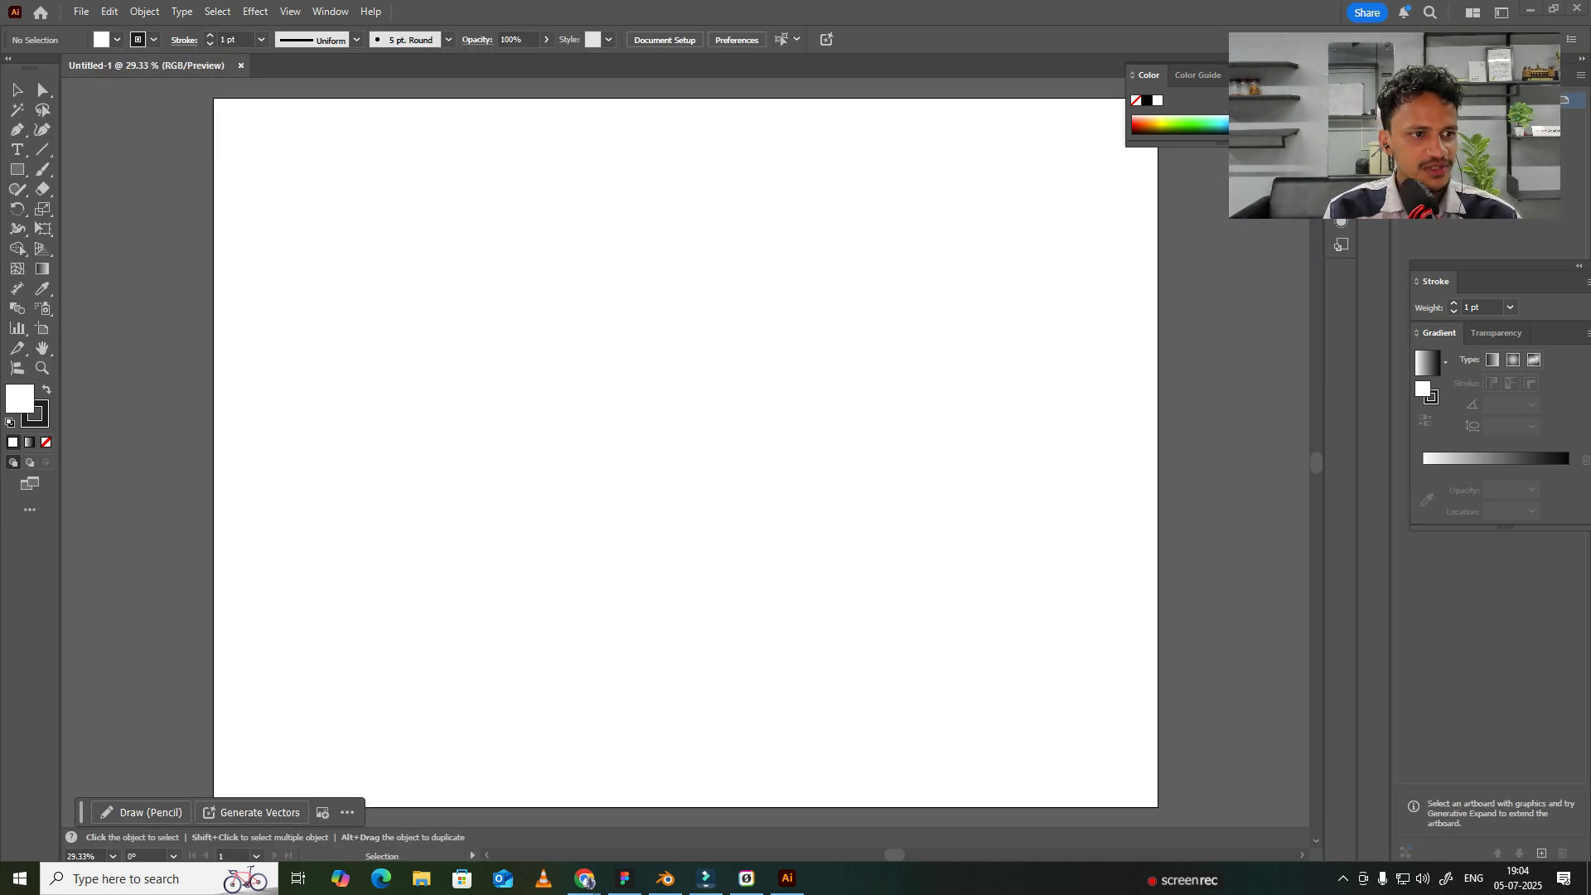
Show the Brushes panel and move it over the artboard's upper-left corner so all of its brushes are visible.
{"action": "left_click", "coordinate": [330, 11]}
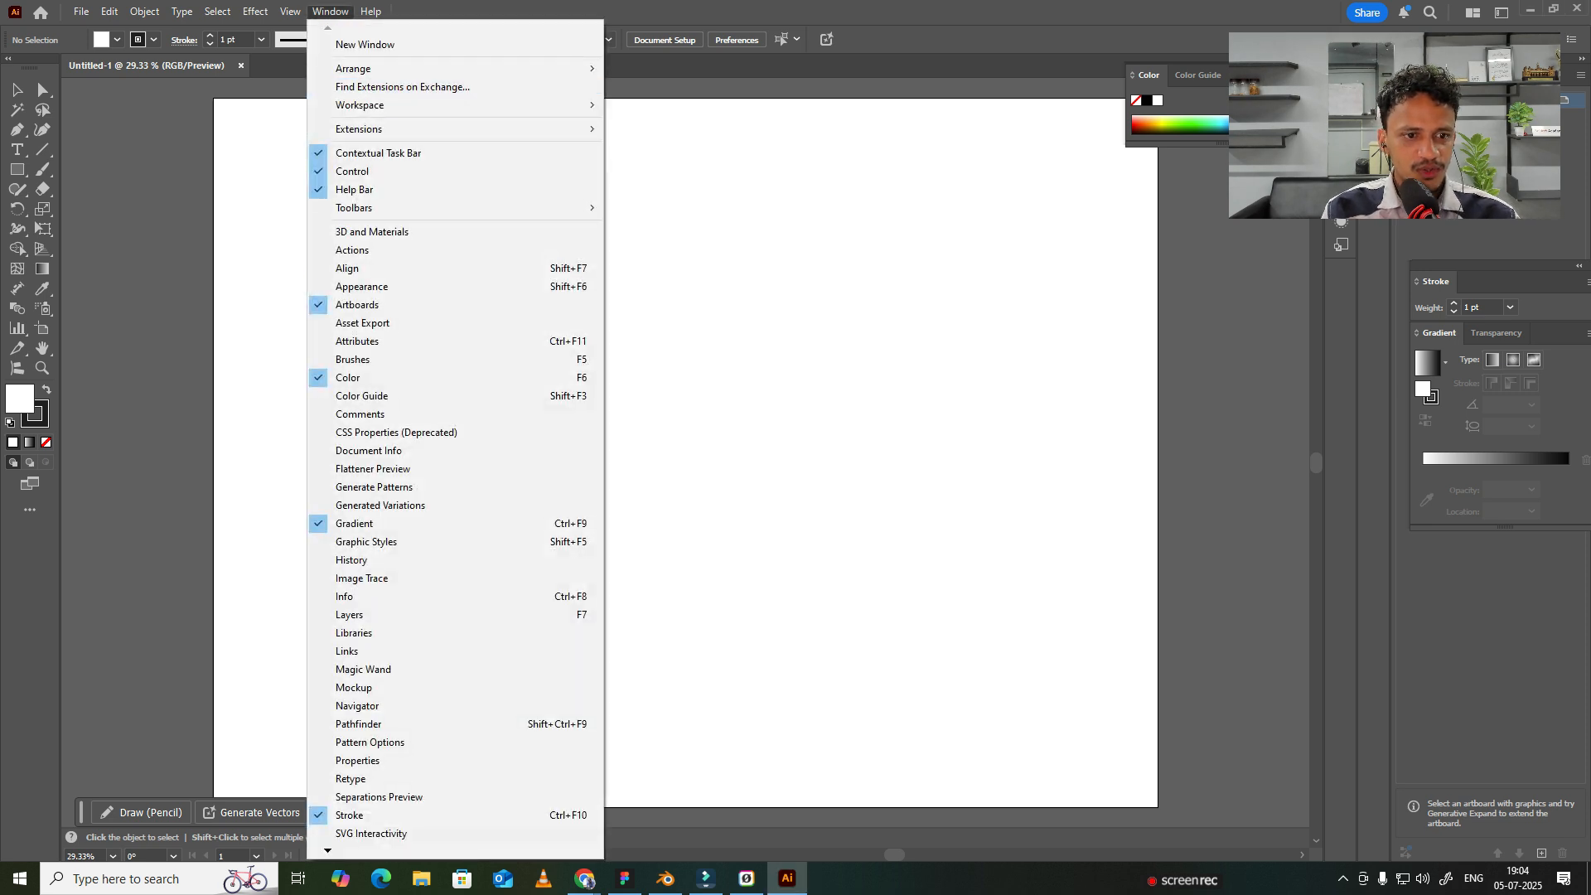
{"action": "left_click", "coordinate": [356, 361]}
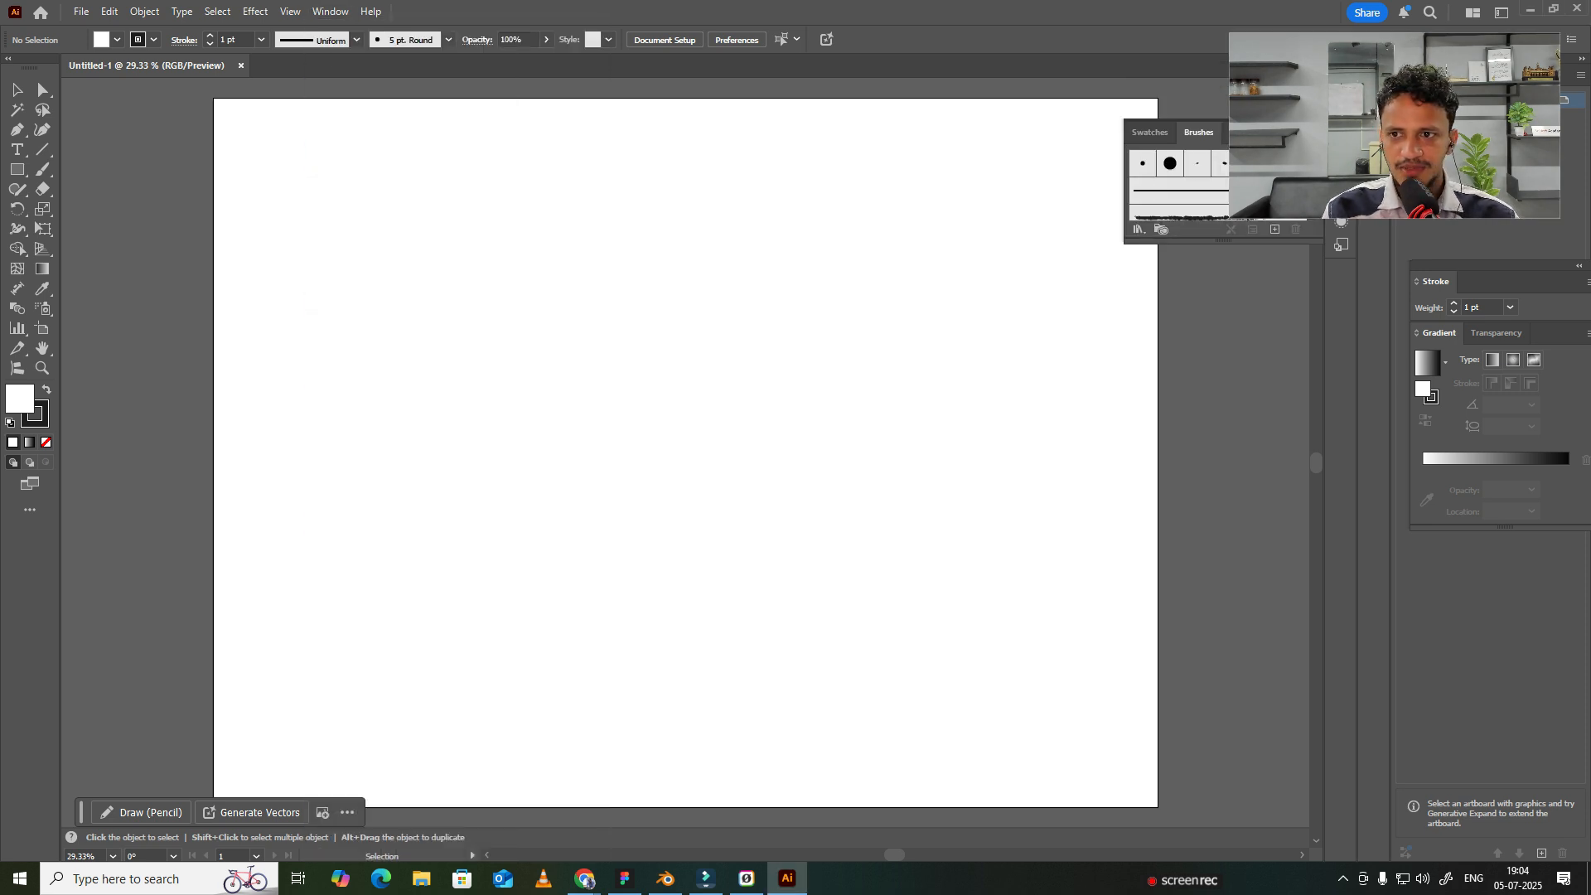
{"action": "left_click_drag", "start_coordinate": [1277, 132], "coordinate": [298, 146]}
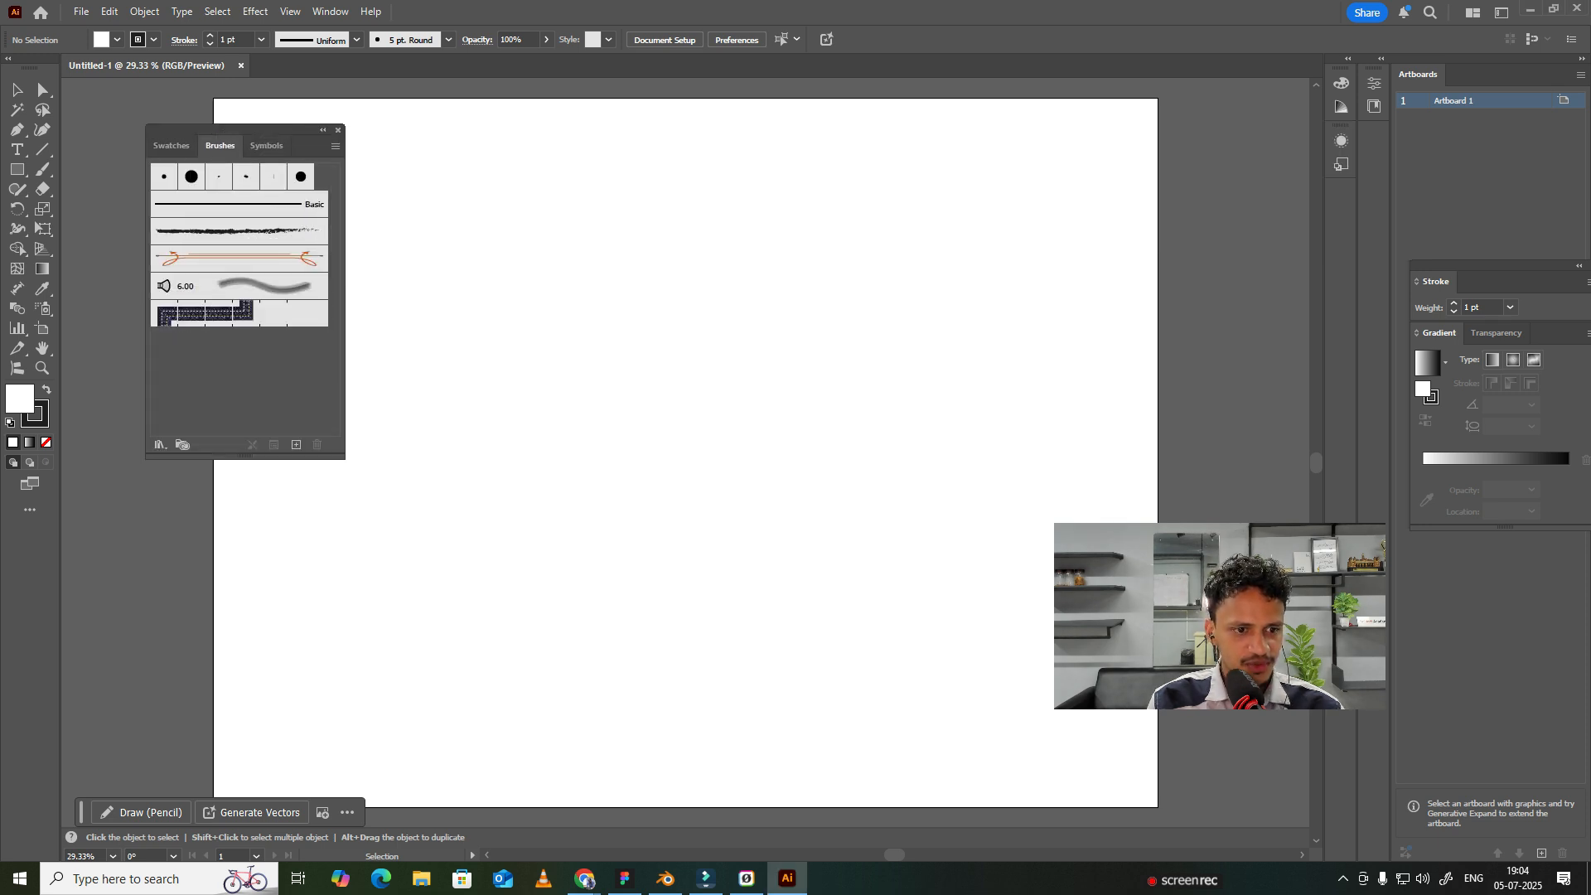
Load ImmatureOrganoidBrush0001.ai from the Downloads folder as a brush library.
{"action": "left_click", "coordinate": [336, 146]}
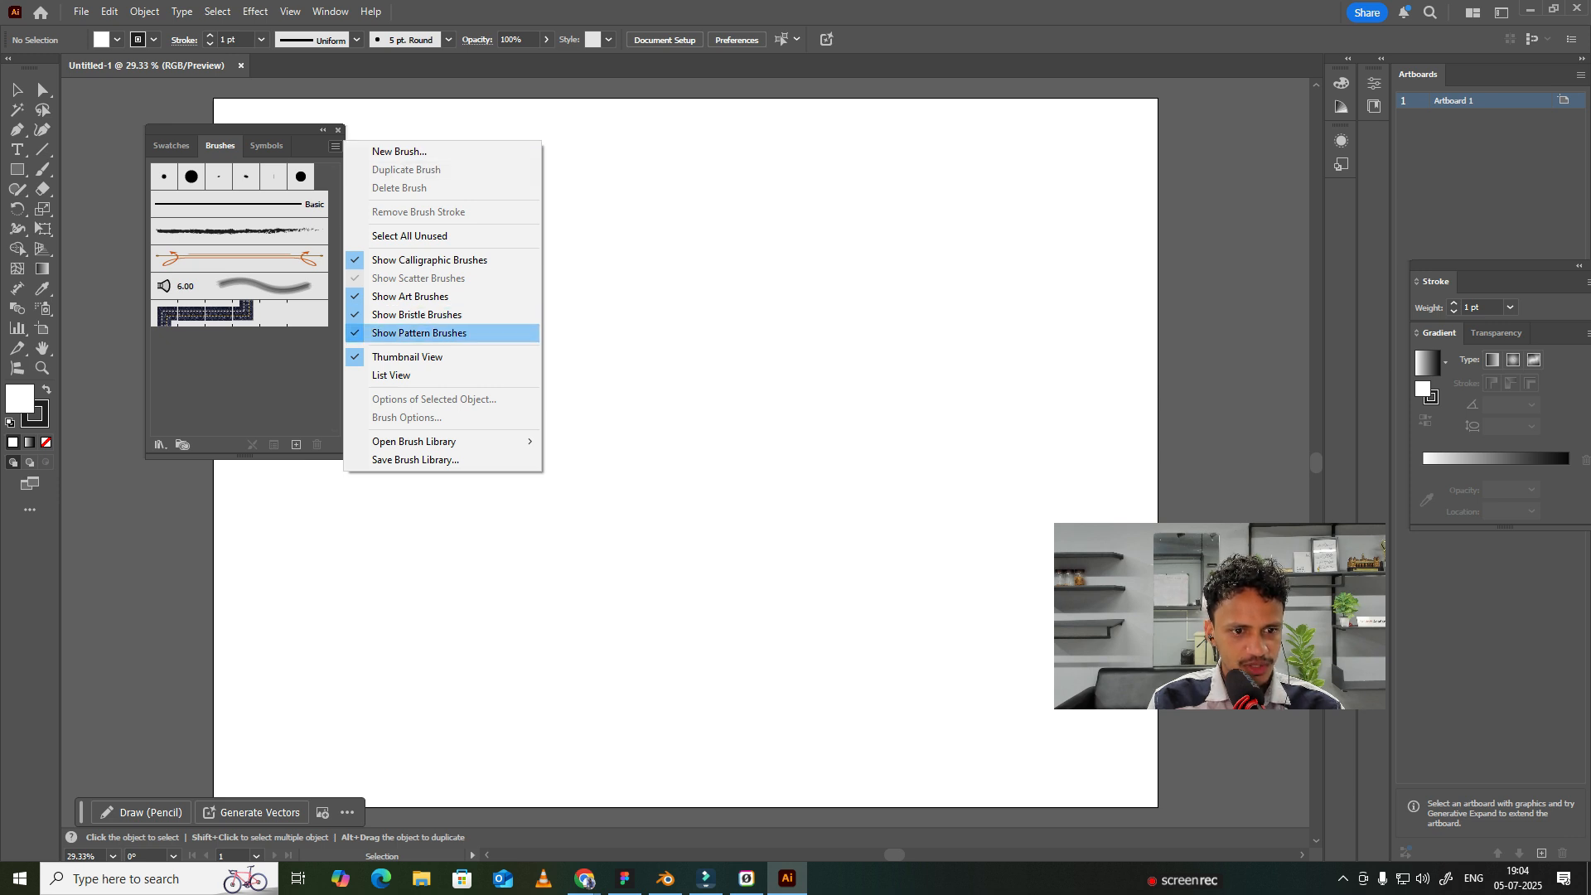
{"action": "left_click", "coordinate": [336, 146]}
{"action": "left_click", "coordinate": [335, 146]}
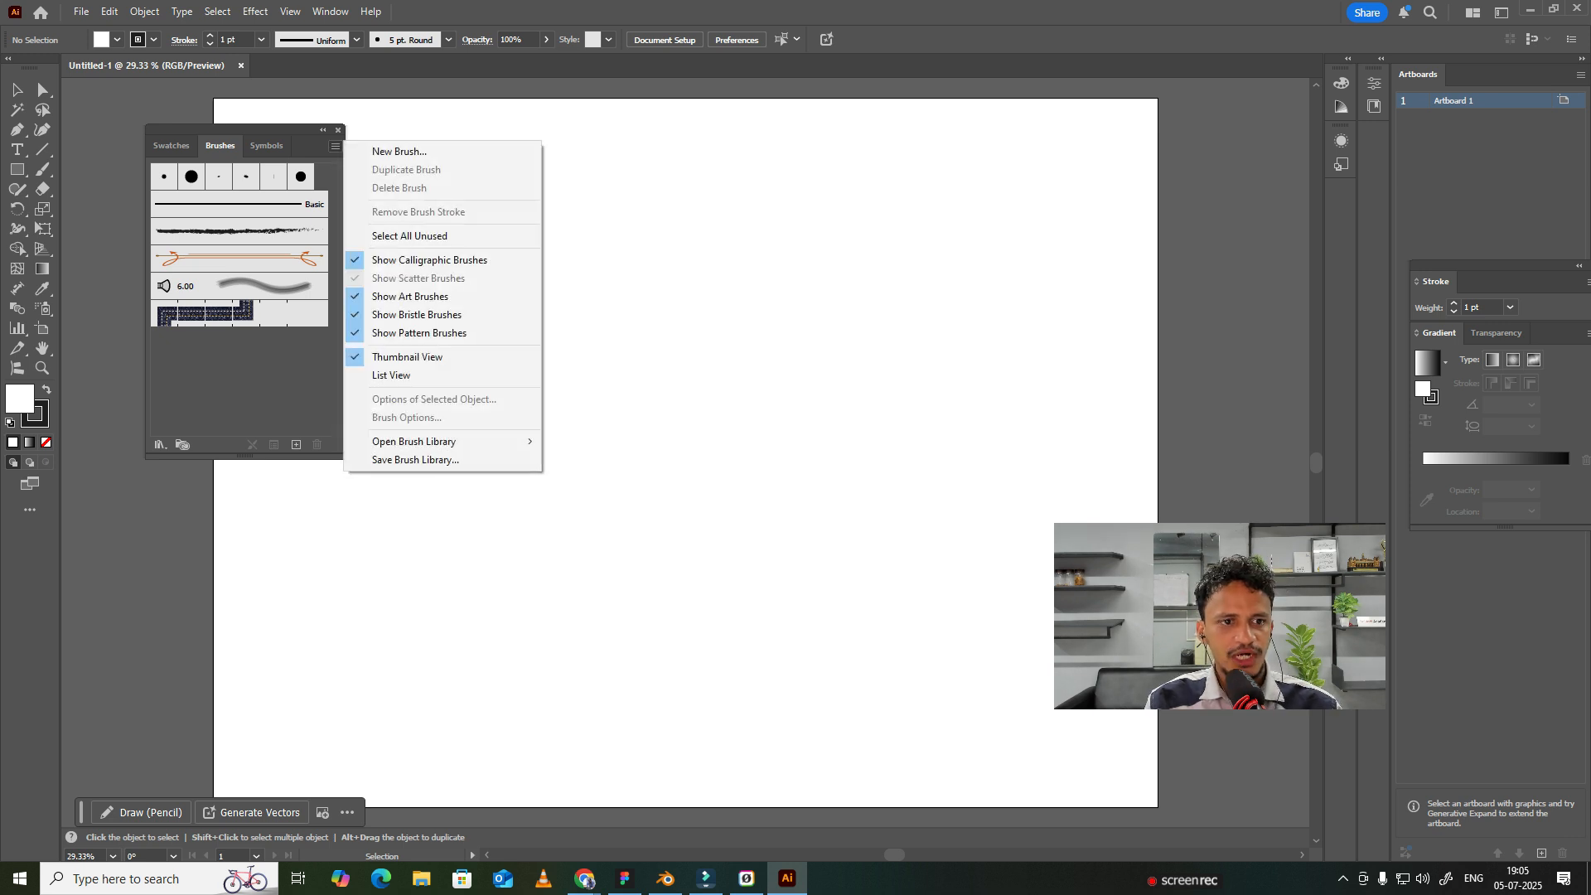
{"action": "mouse_move", "coordinate": [443, 441]}
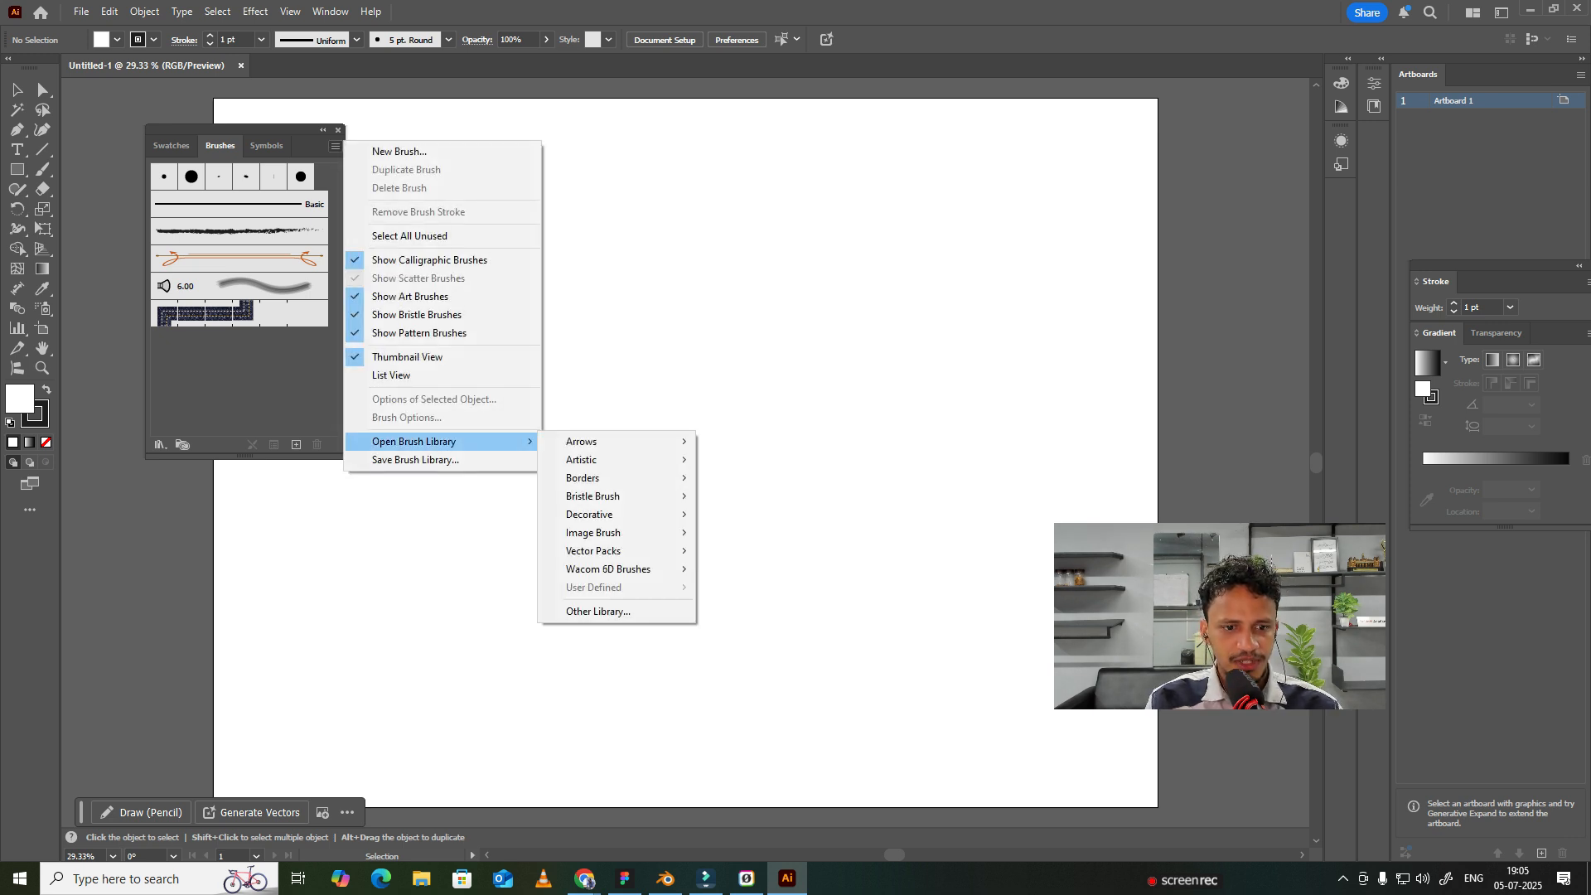
{"action": "left_click", "coordinate": [599, 611]}
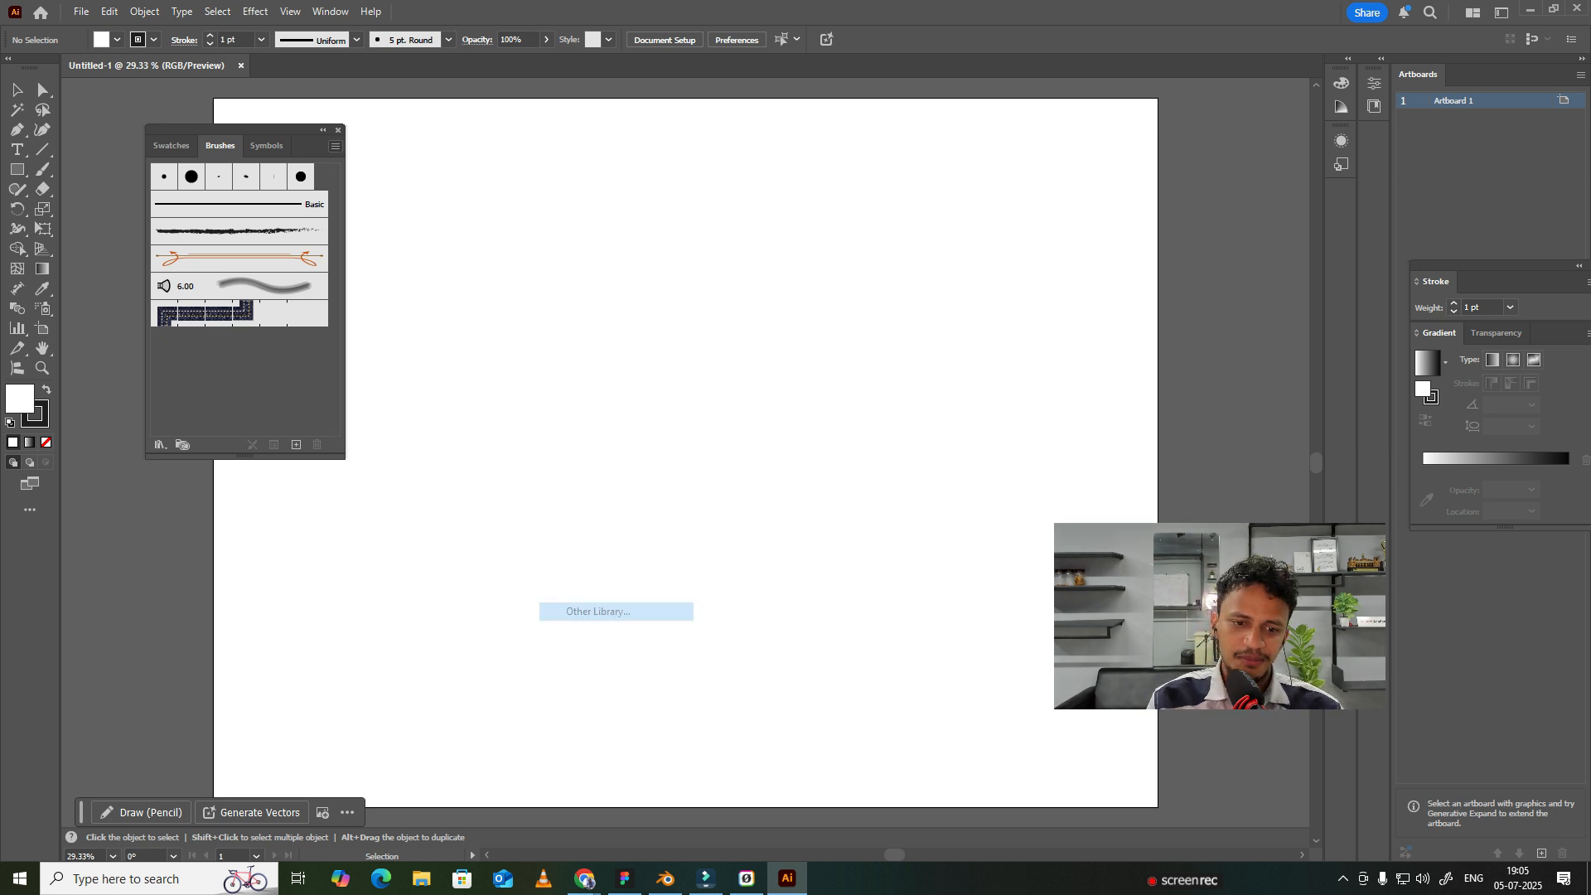
{"action": "left_click_drag", "start_coordinate": [323, 327], "coordinate": [323, 125]}
{"action": "left_click", "coordinate": [79, 136]}
{"action": "double_click", "coordinate": [457, 215]}
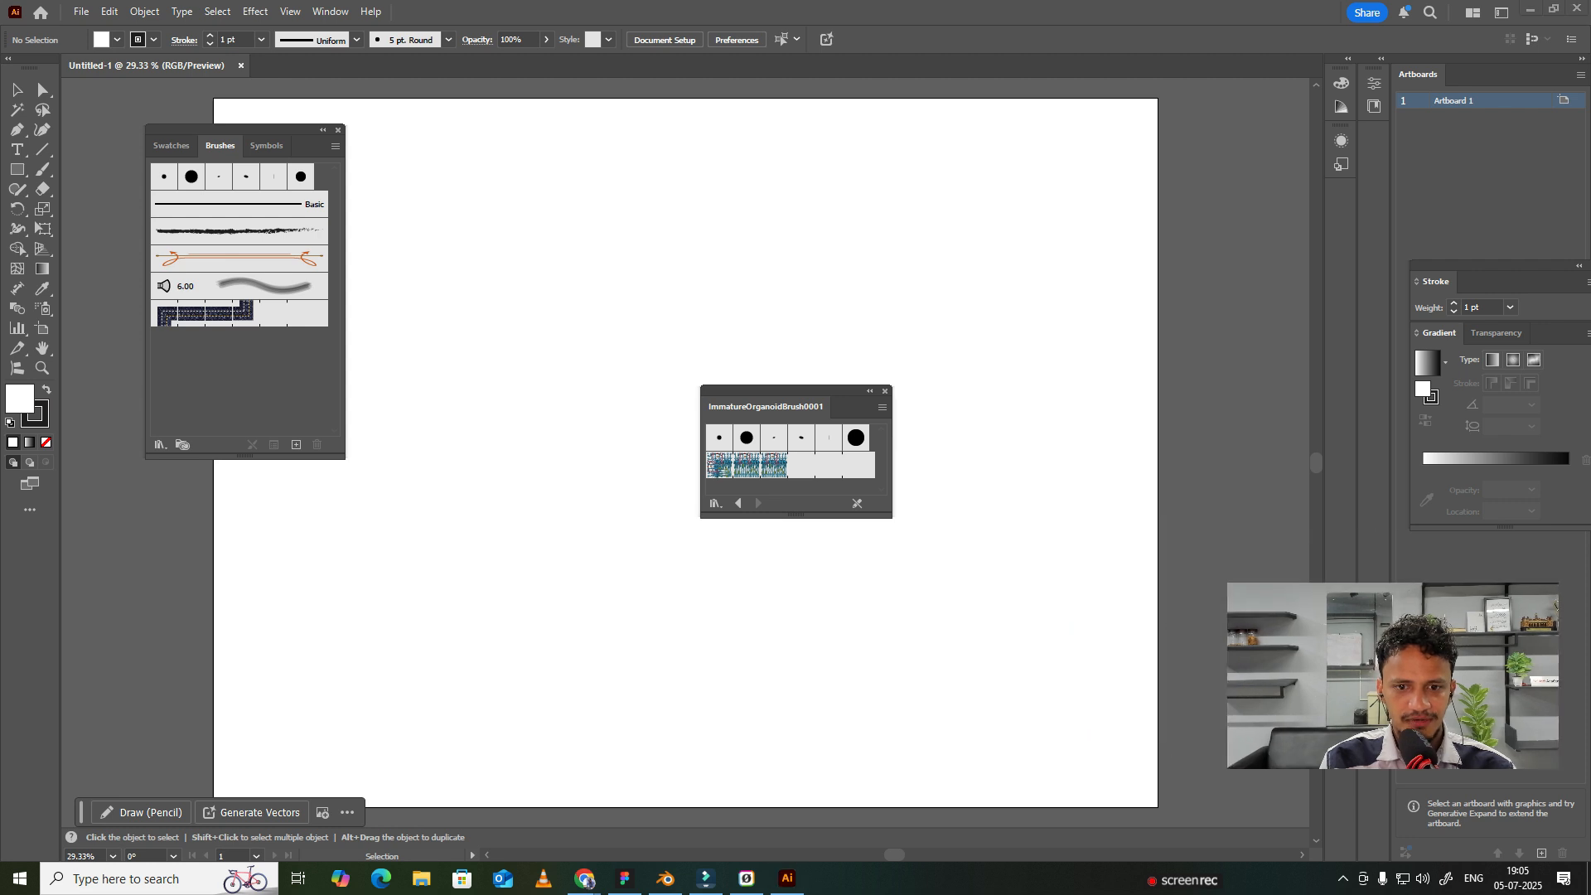
Move the ImmatureOrganoidBrush0001 library beside the Brushes panel and make it taller.
{"action": "left_click_drag", "start_coordinate": [783, 392], "coordinate": [501, 142]}
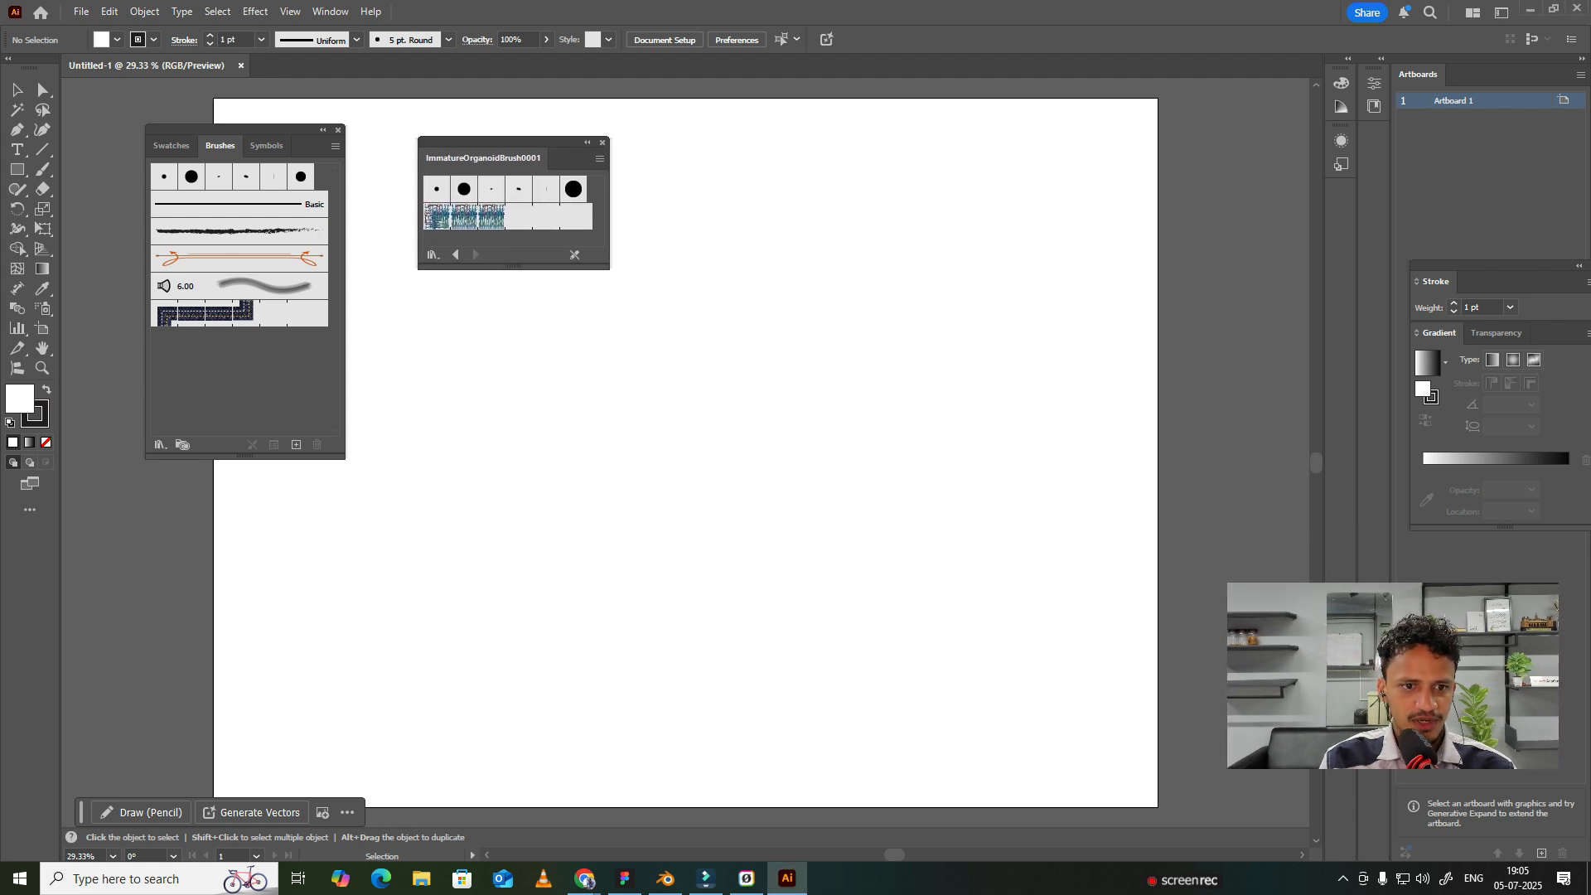
{"action": "left_click_drag", "start_coordinate": [513, 267], "coordinate": [514, 383]}
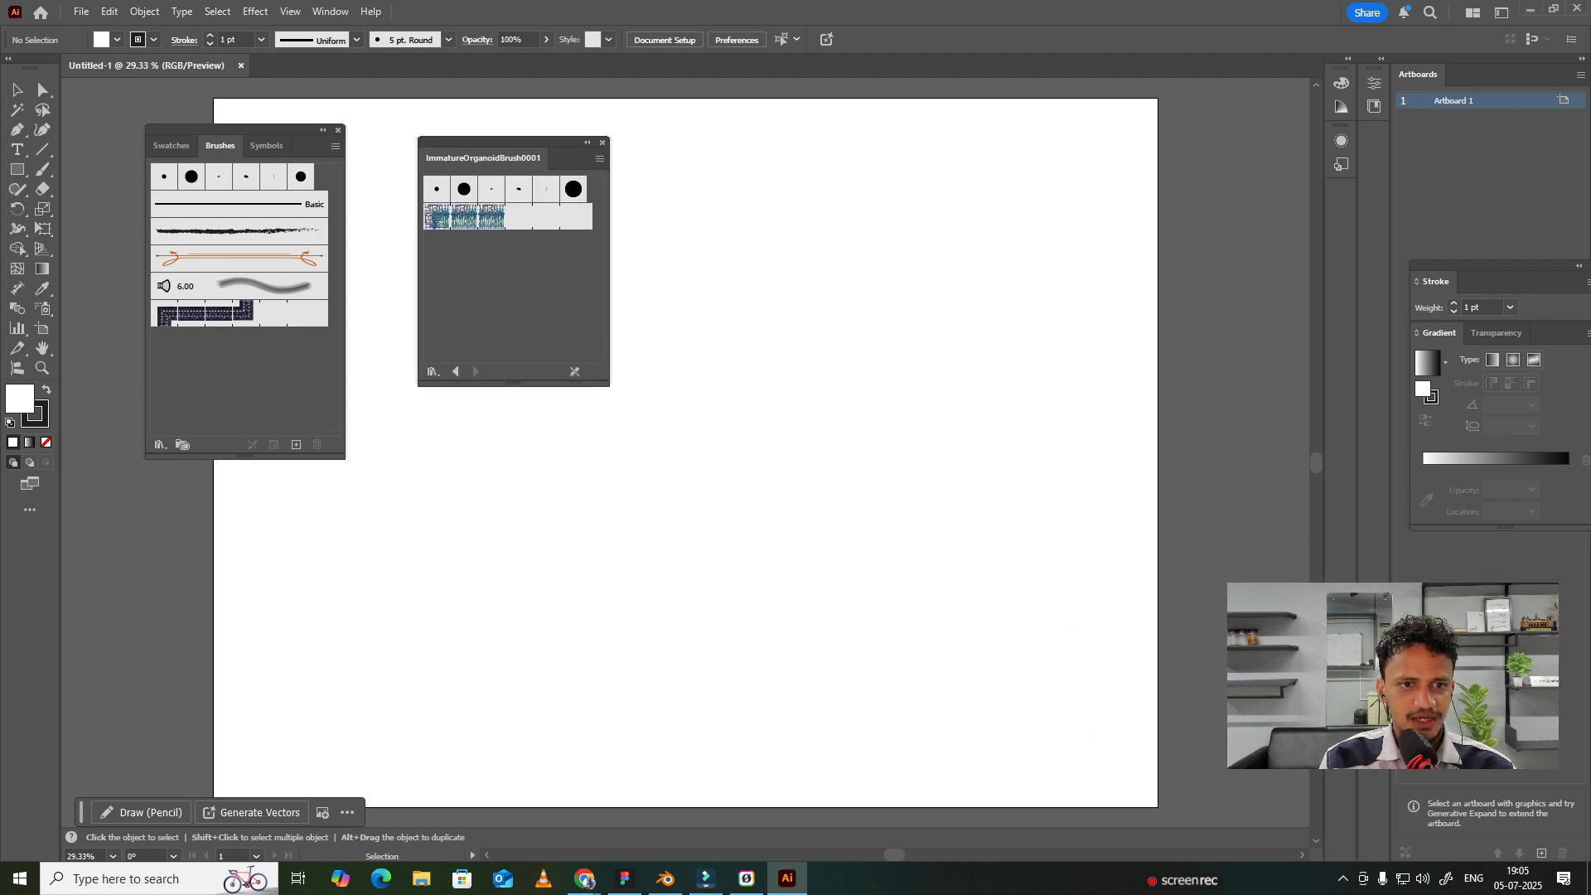
{"action": "left_click_drag", "start_coordinate": [510, 142], "coordinate": [450, 112]}
Load ActinFilamentBrush0001.ai and DNABrush0001.ai together from the Downloads folder as brush libraries.
{"action": "left_click", "coordinate": [82, 12]}
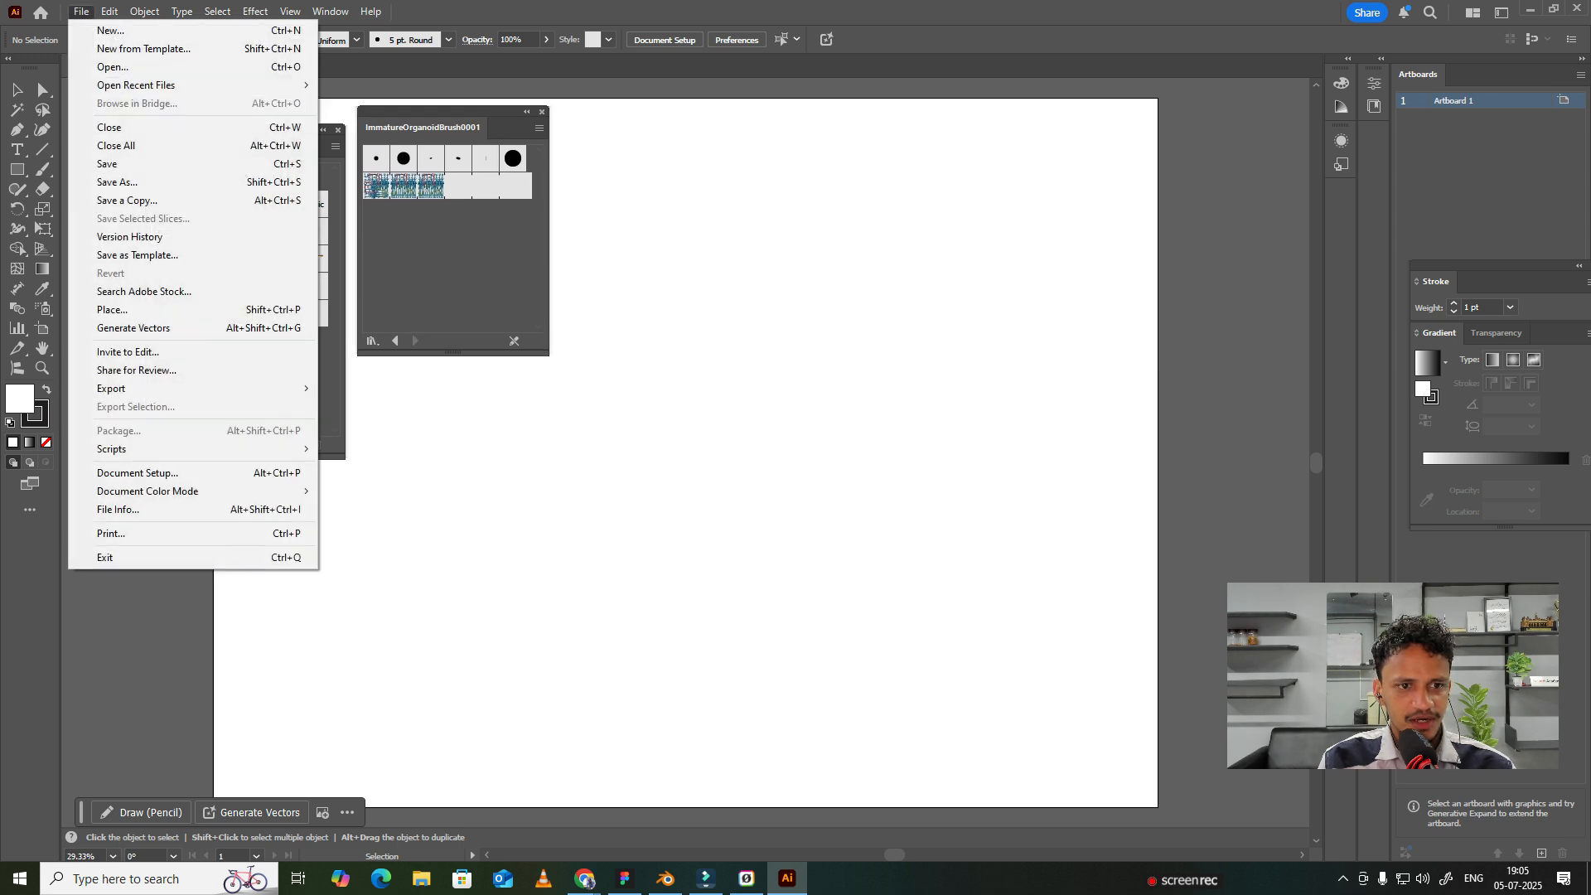
{"action": "left_click", "coordinate": [334, 146]}
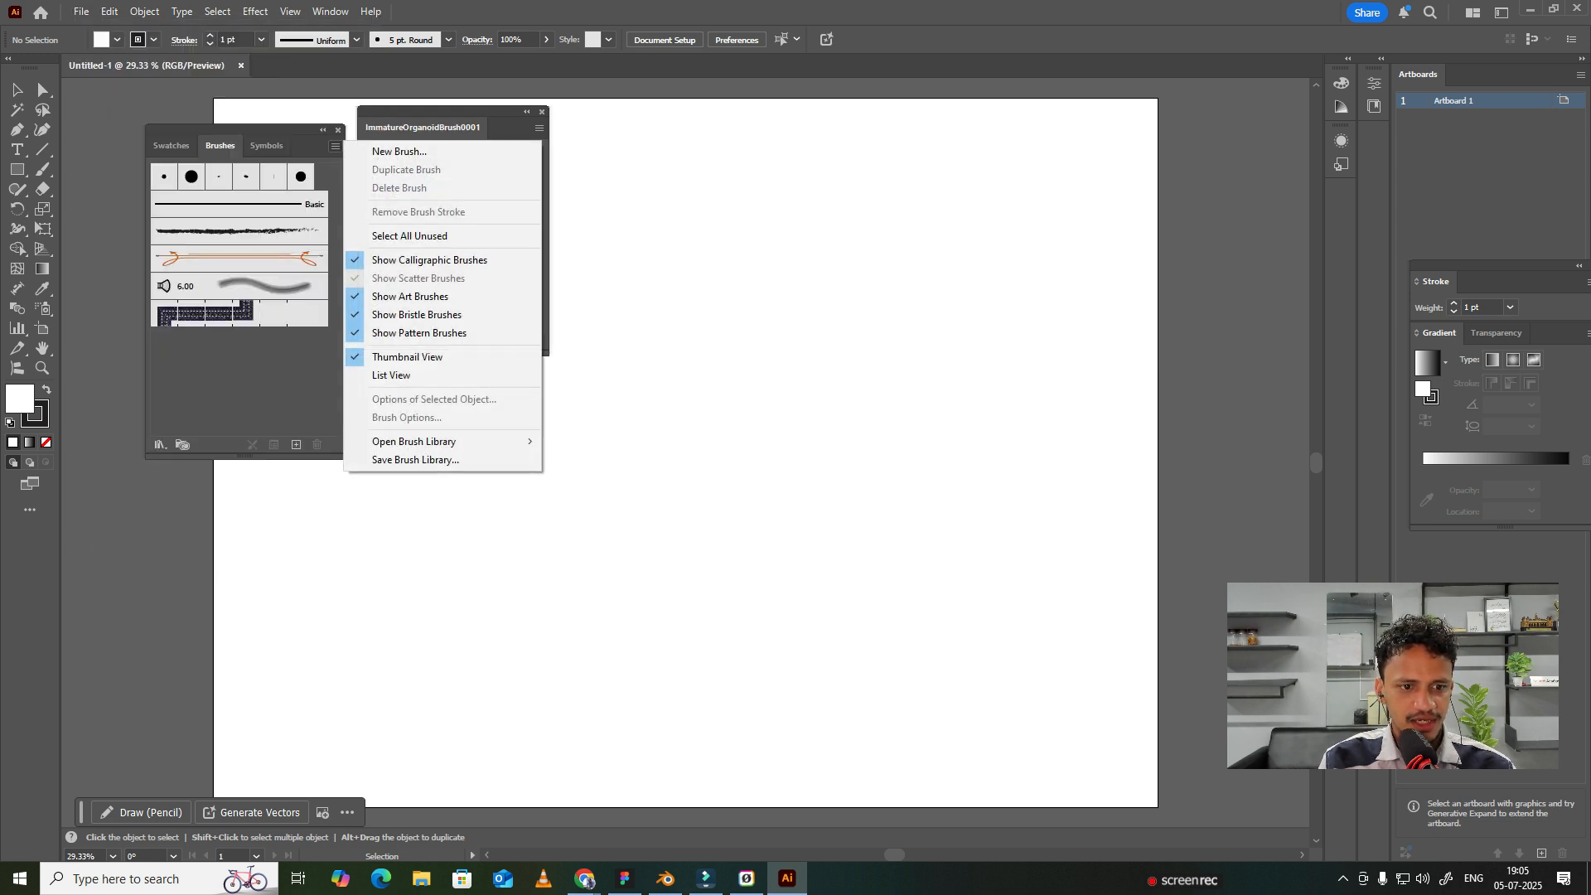
{"action": "mouse_move", "coordinate": [439, 441]}
{"action": "left_click", "coordinate": [598, 634]}
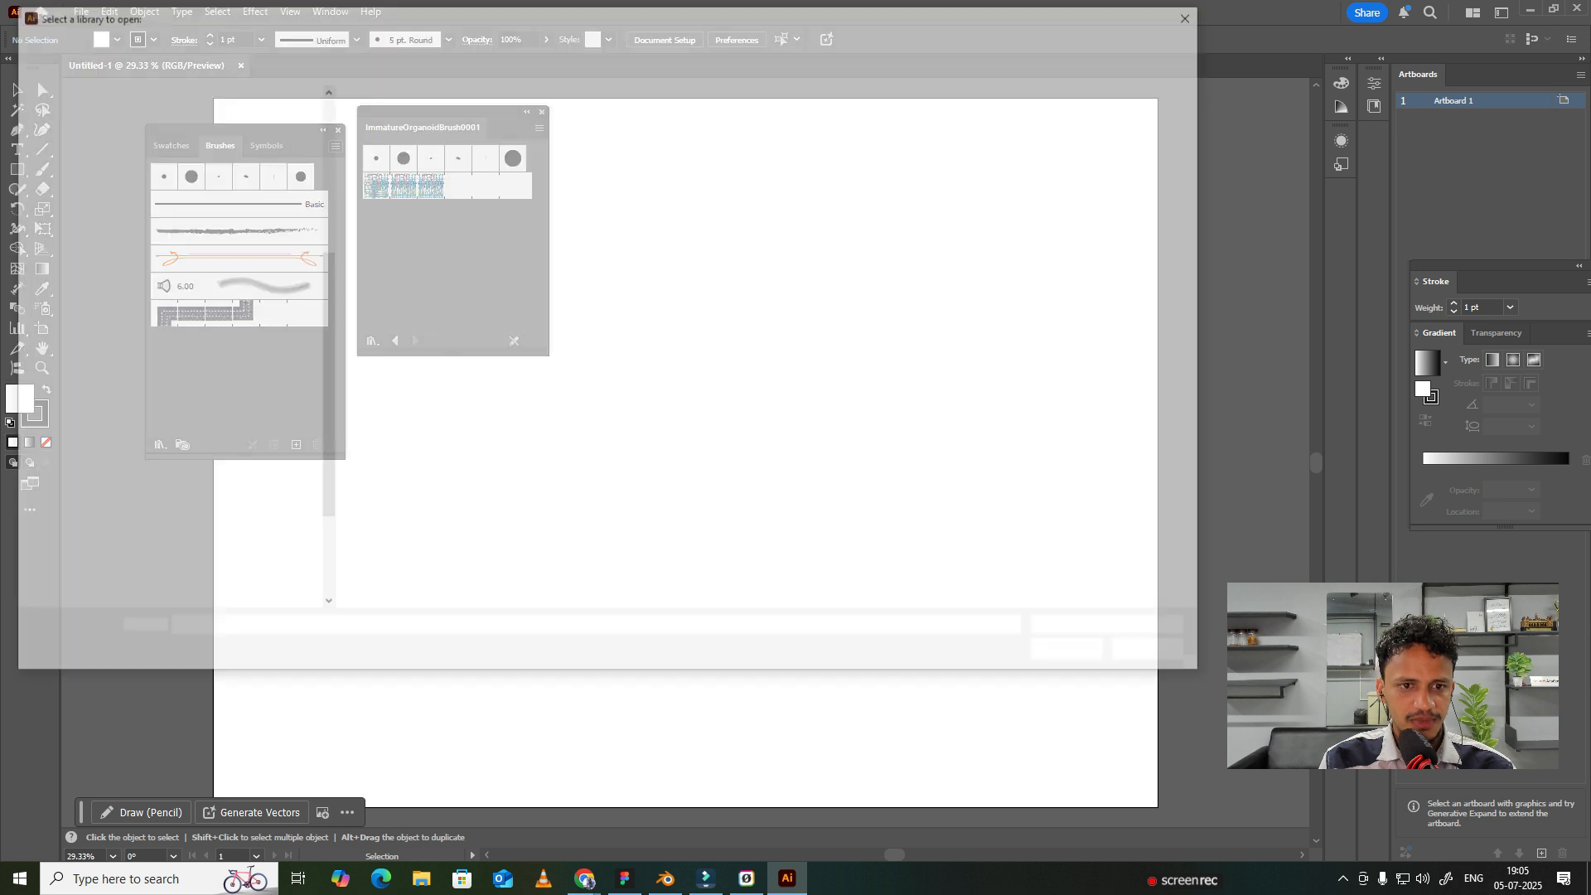
{"action": "scroll", "coordinate": [166, 290], "scroll_direction": "up", "scroll_amount": 15}
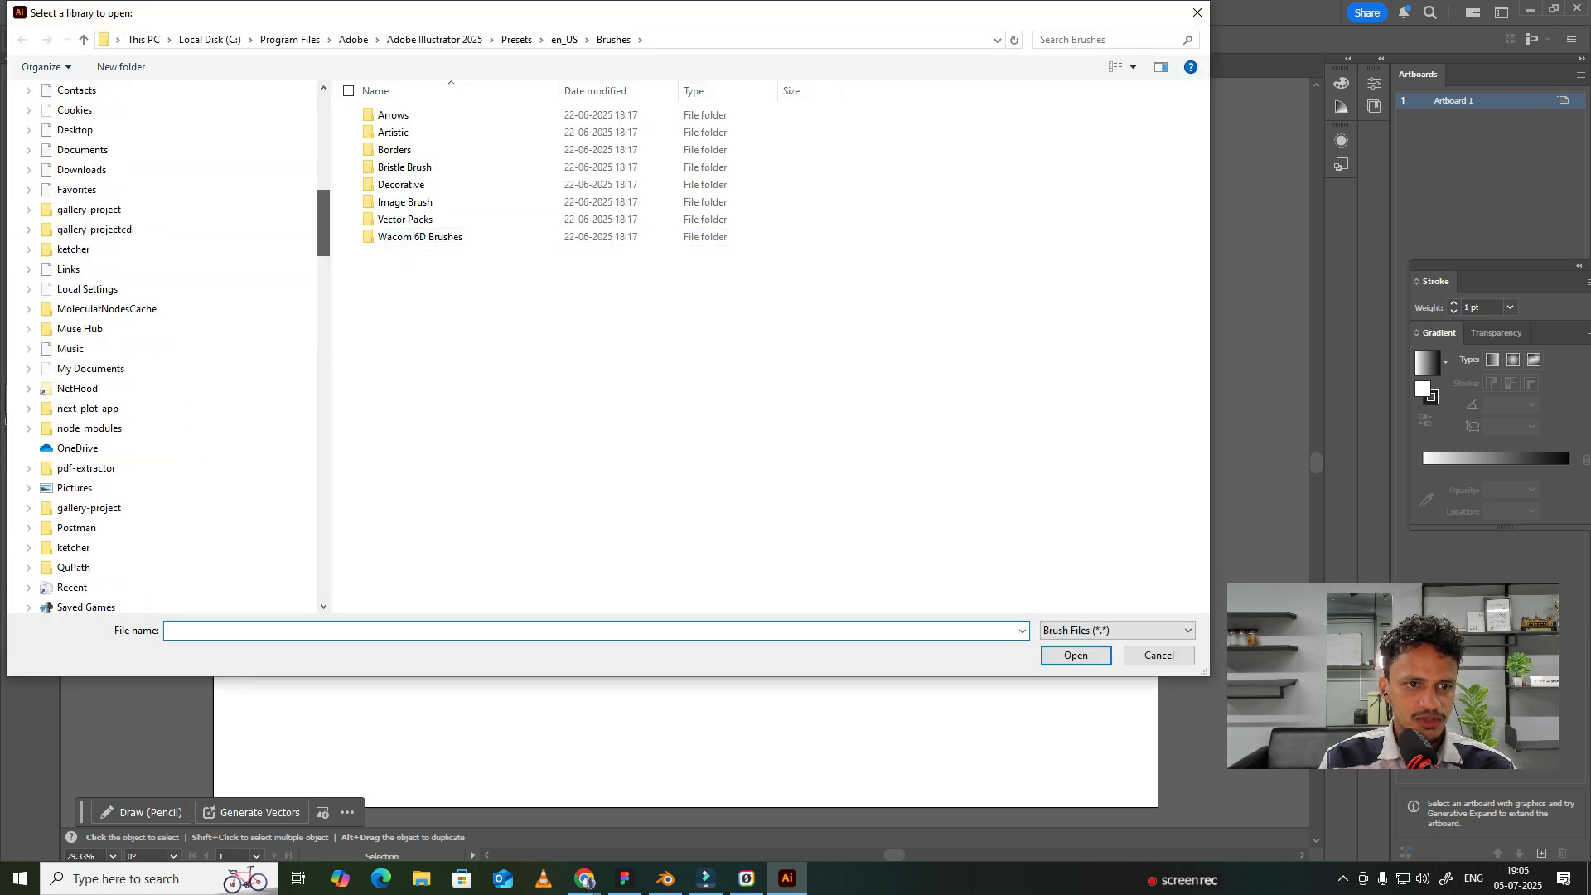
{"action": "left_click", "coordinate": [74, 137]}
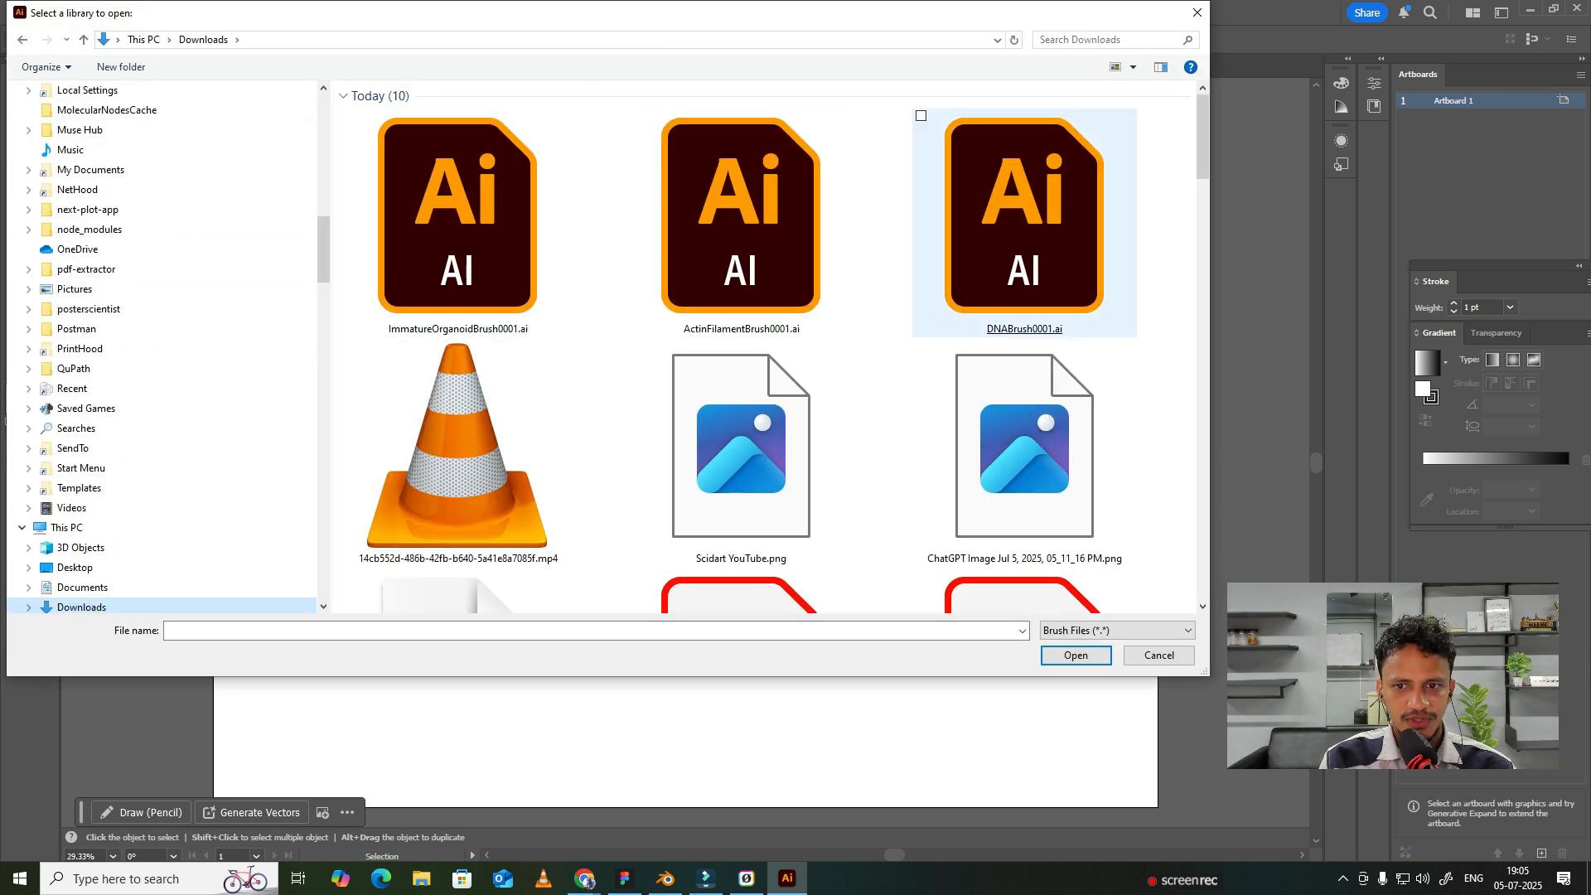
{"action": "left_click_drag", "start_coordinate": [1155, 227], "coordinate": [806, 265]}
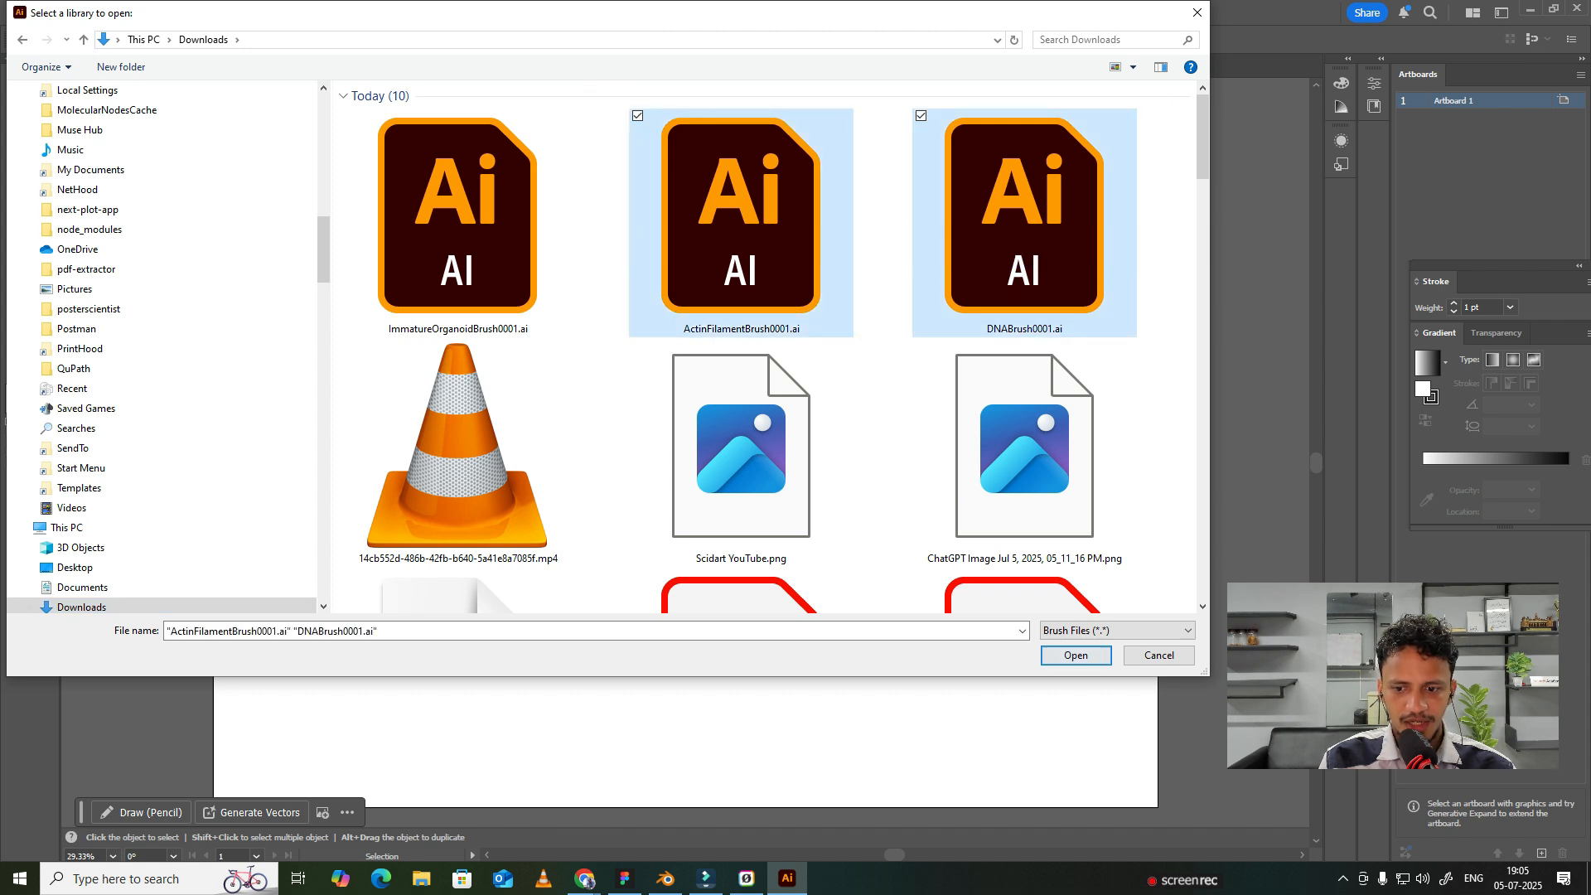
{"action": "key", "text": "Return"}
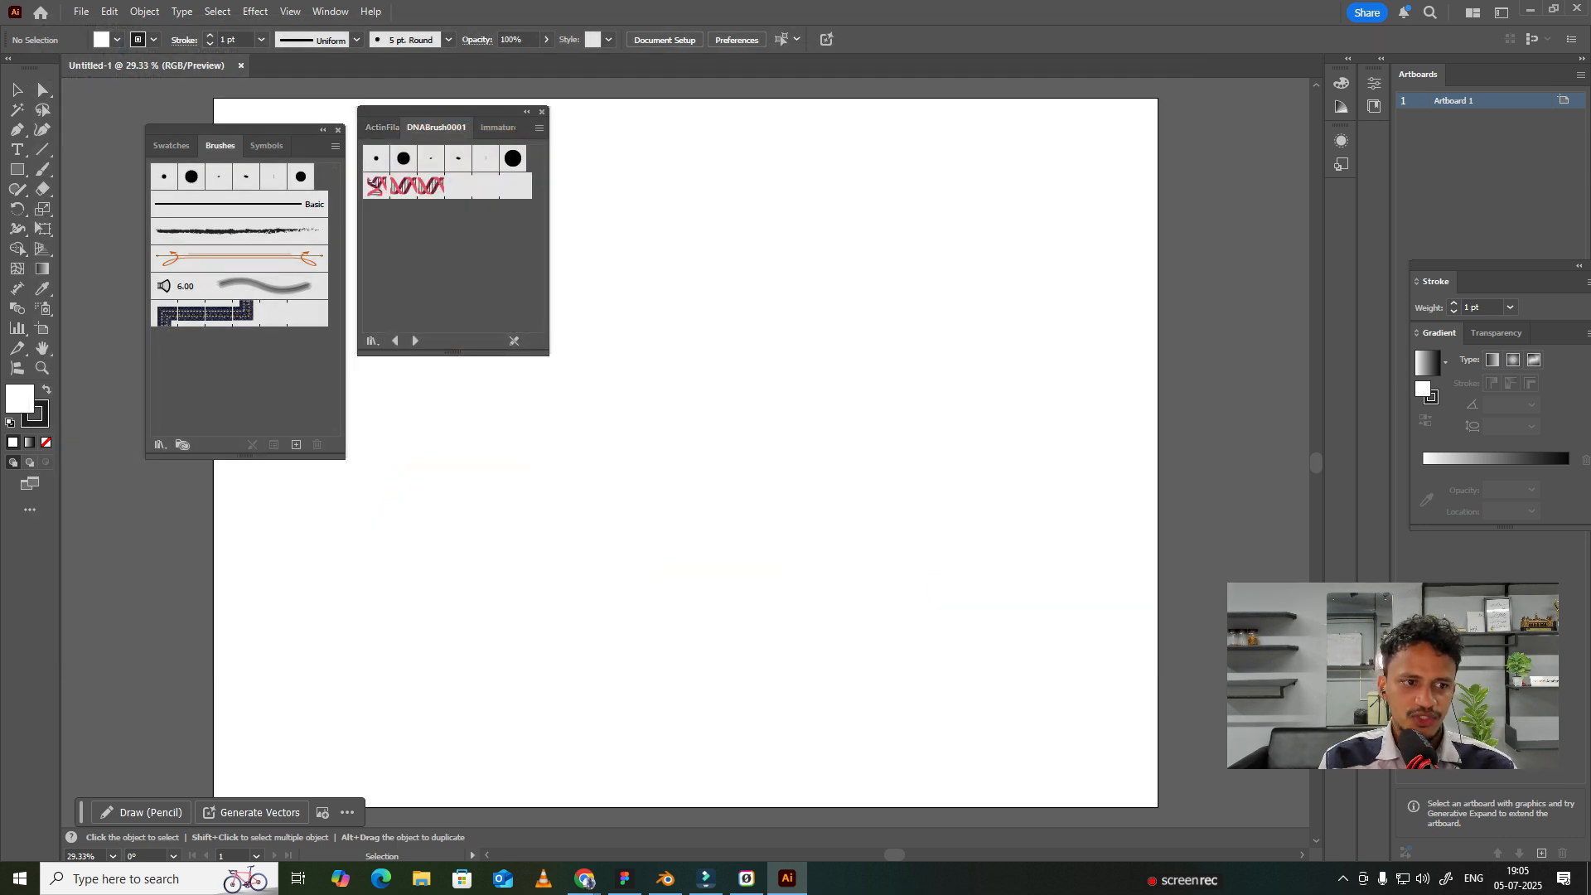
Draw a wavy diagonal Pencil path about 27.9 by 23.7 in across the artboard and apply the DNA pattern brush to it.
{"action": "left_click", "coordinate": [43, 169]}
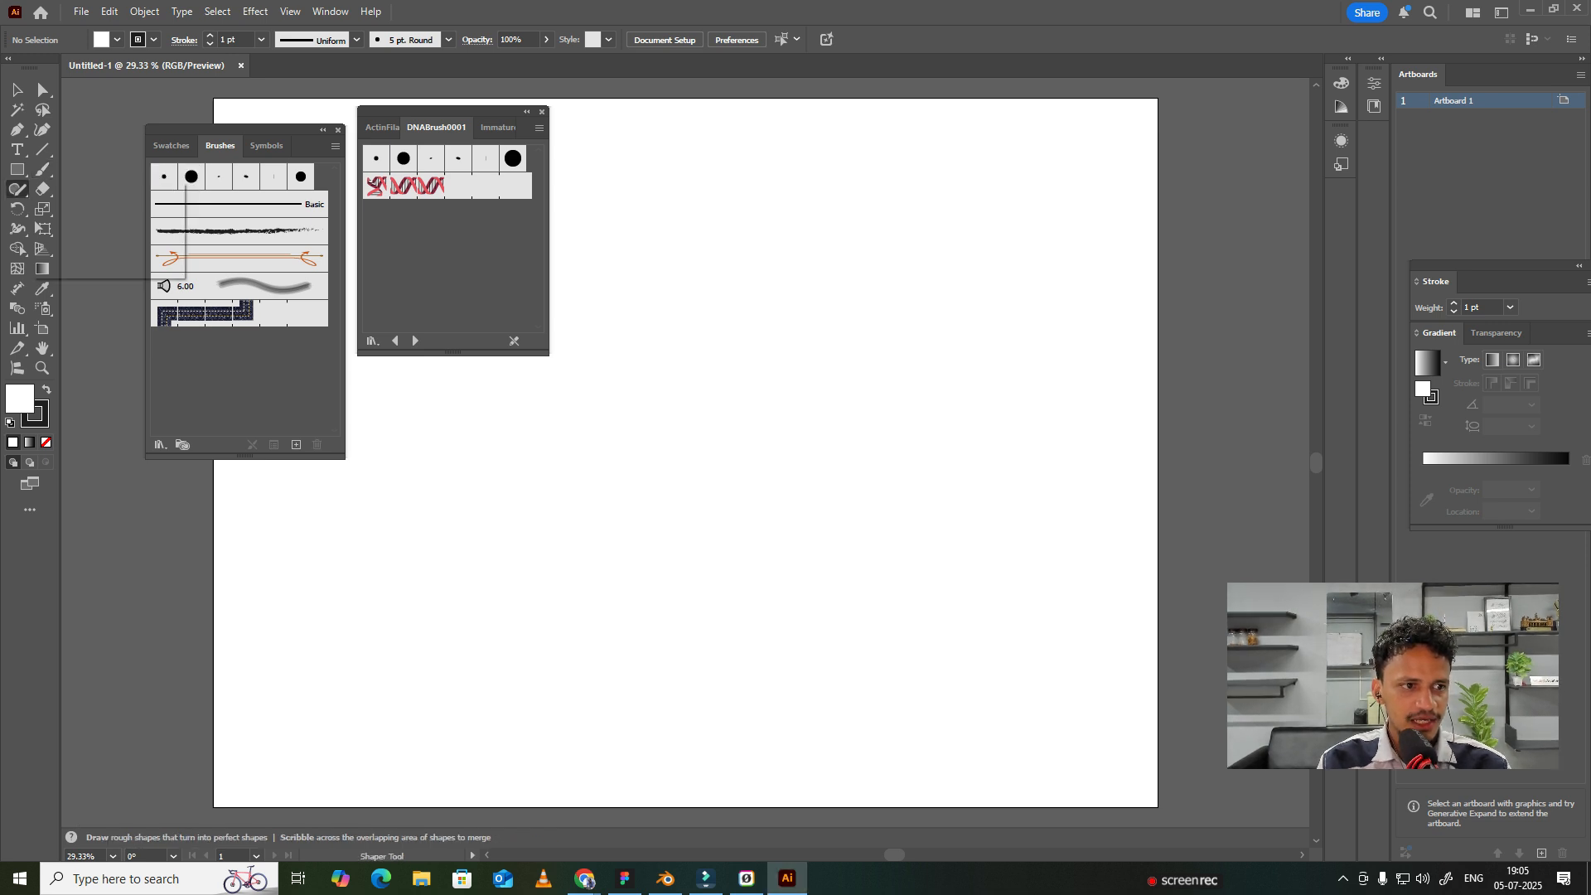
{"action": "left_click", "coordinate": [17, 188]}
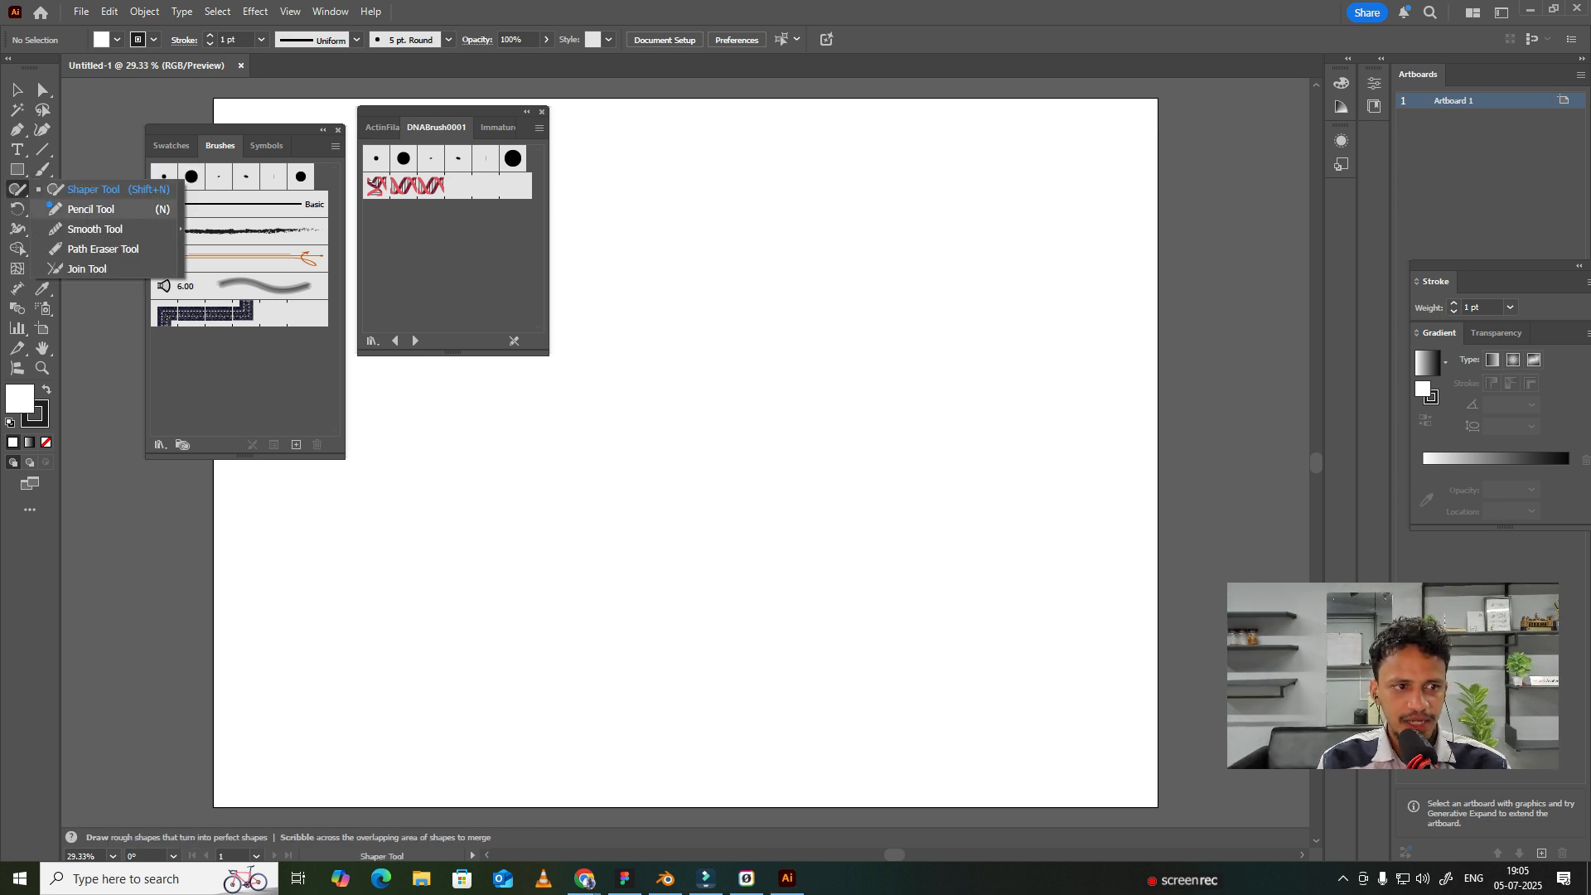
{"action": "left_click", "coordinate": [91, 209]}
{"action": "mouse_move", "coordinate": [497, 706]}
{"action": "left_mouse_down"}
{"action": "mouse_move", "coordinate": [893, 497]}
{"action": "mouse_move", "coordinate": [1048, 240]}
{"action": "left_mouse_up"}
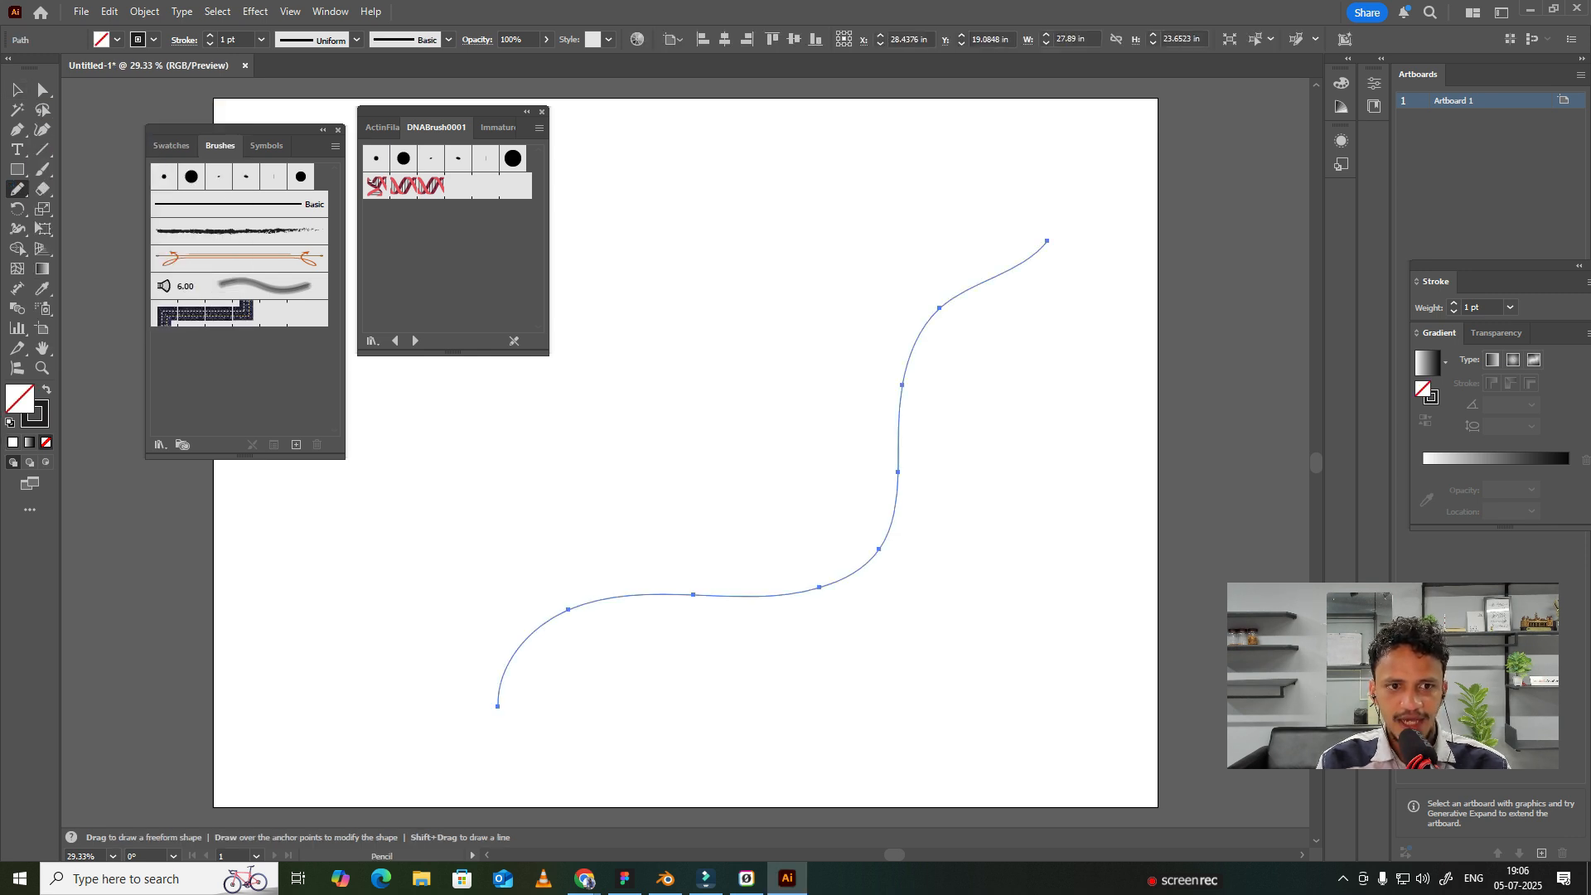
{"action": "left_click", "coordinate": [414, 186]}
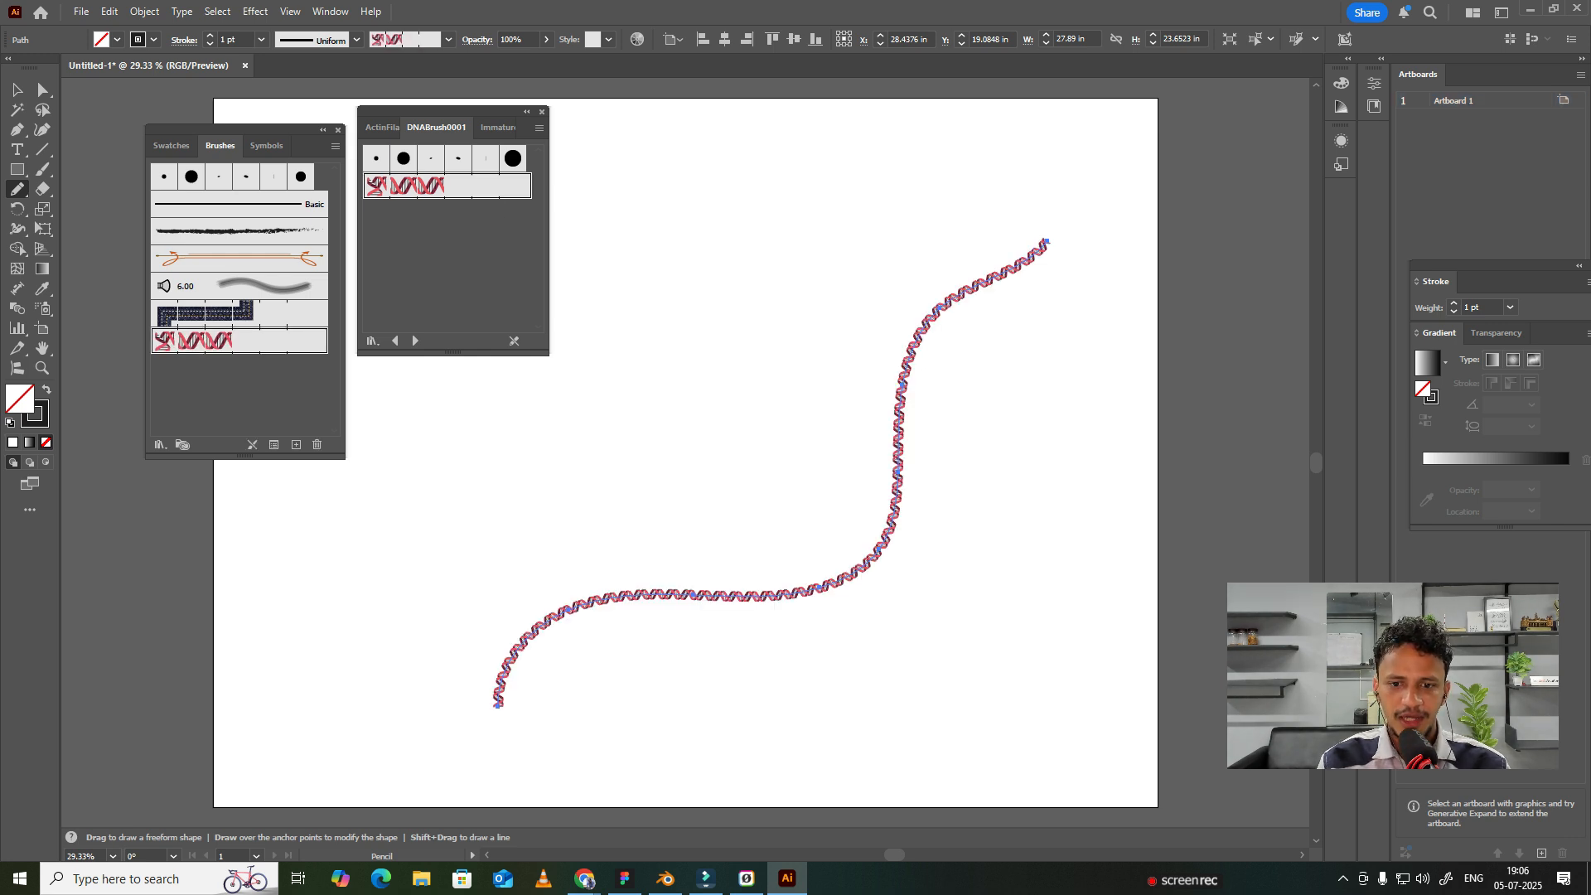
Examine the DNA strand's helix detail up close and its overall look on the artboard.
{"action": "scroll", "coordinate": [687, 453], "scroll_direction": "left", "scroll_amount": 5}
{"action": "scroll", "coordinate": [686, 453], "scroll_direction": "right", "scroll_amount": 8}
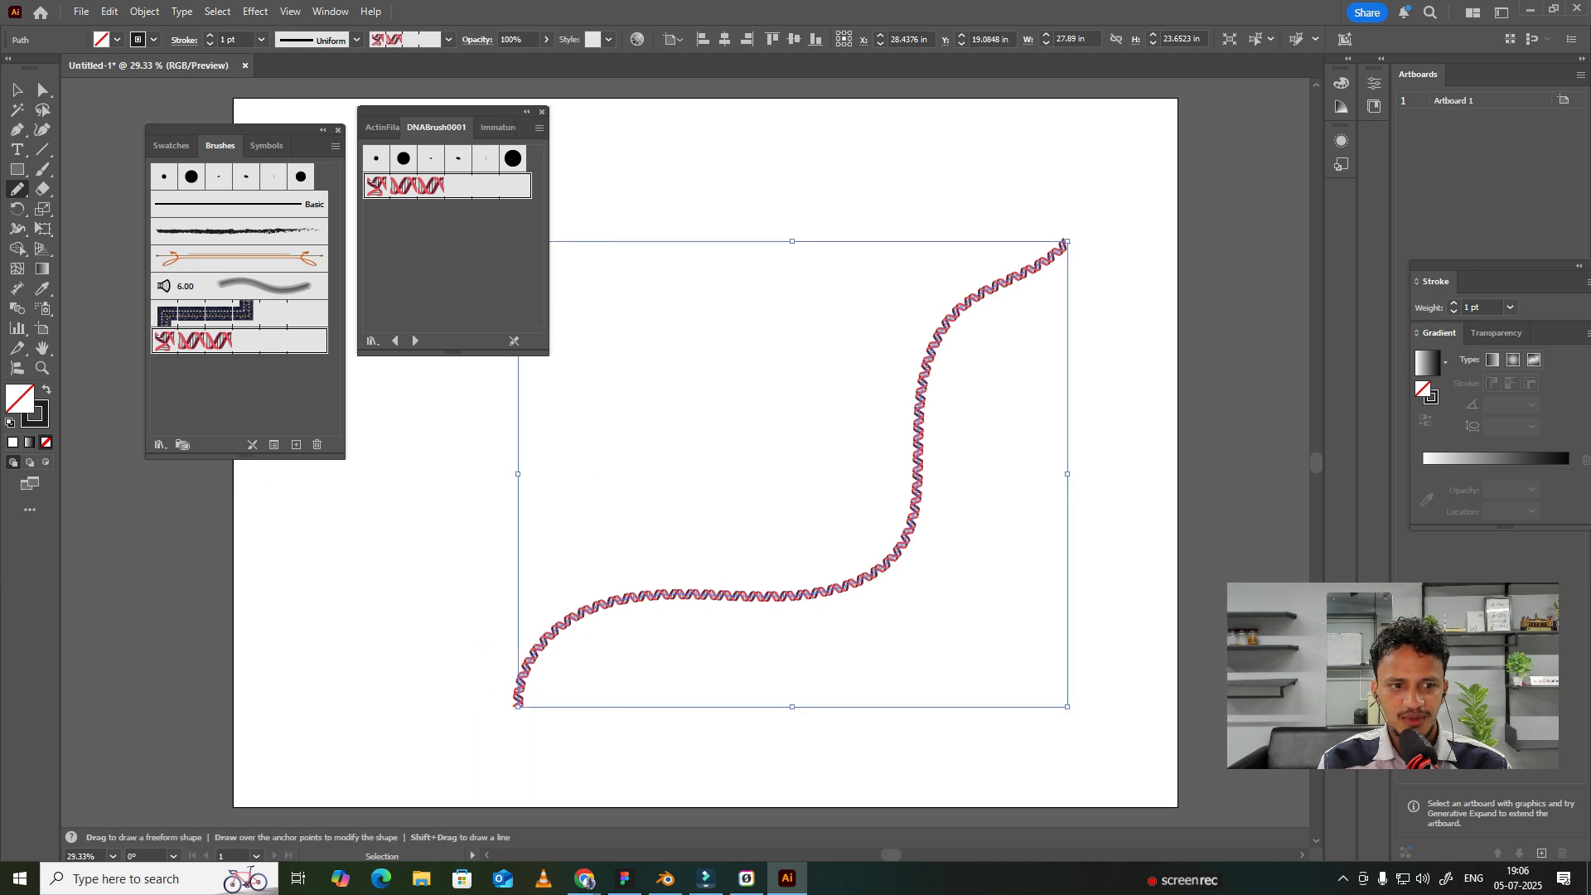
{"action": "scroll", "coordinate": [845, 446], "scroll_direction": "up", "scroll_amount": 2}
{"action": "scroll", "coordinate": [841, 339], "scroll_direction": "up", "scroll_amount": 4}
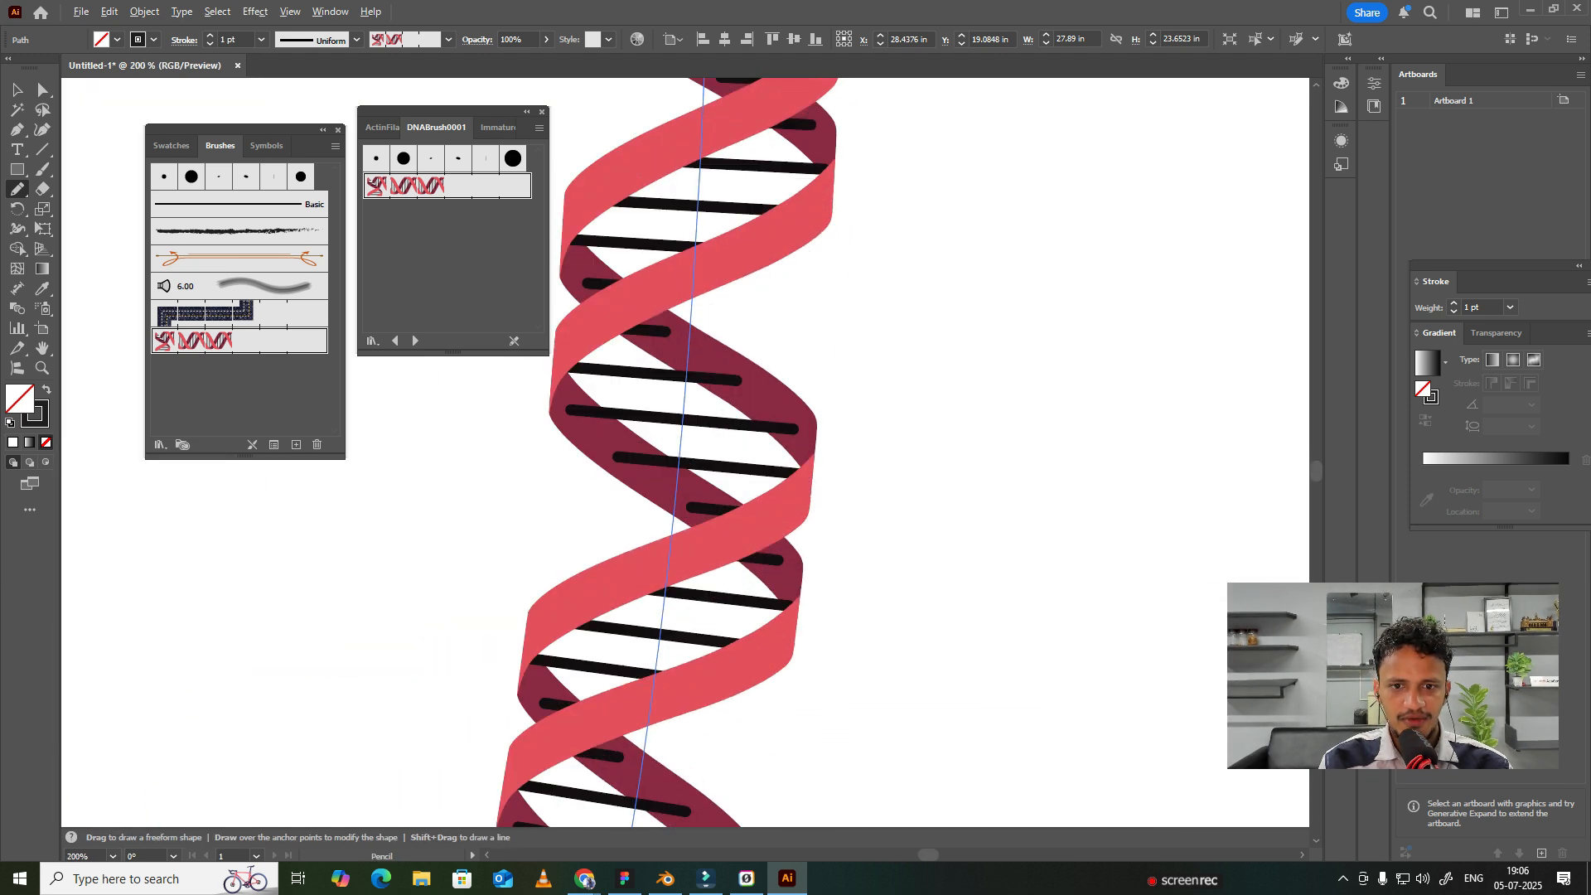
{"action": "scroll", "coordinate": [756, 449], "scroll_direction": "down", "scroll_amount": 7}
{"action": "scroll", "coordinate": [755, 449], "scroll_direction": "down", "scroll_amount": 4}
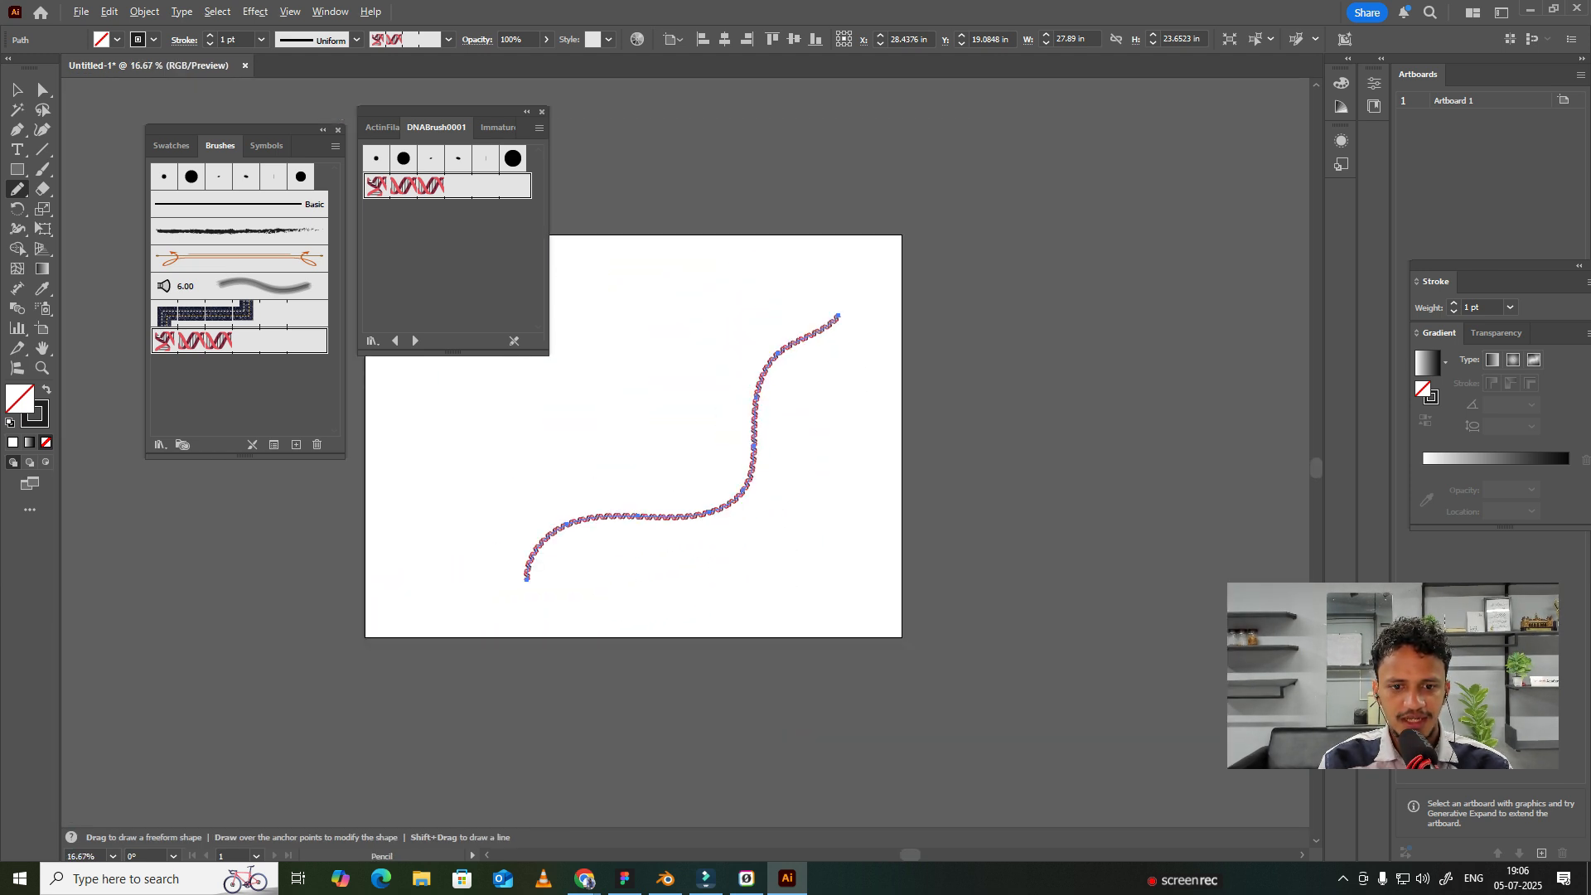
{"action": "scroll", "coordinate": [700, 532], "scroll_direction": "up", "scroll_amount": 4}
{"action": "scroll", "coordinate": [748, 524], "scroll_direction": "right", "scroll_amount": 1}
{"action": "scroll", "coordinate": [749, 524], "scroll_direction": "right", "scroll_amount": 1}
{"action": "scroll", "coordinate": [748, 523], "scroll_direction": "down", "scroll_amount": 3}
{"action": "scroll", "coordinate": [771, 495], "scroll_direction": "up", "scroll_amount": 2}
{"action": "scroll", "coordinate": [770, 495], "scroll_direction": "down", "scroll_amount": 3}
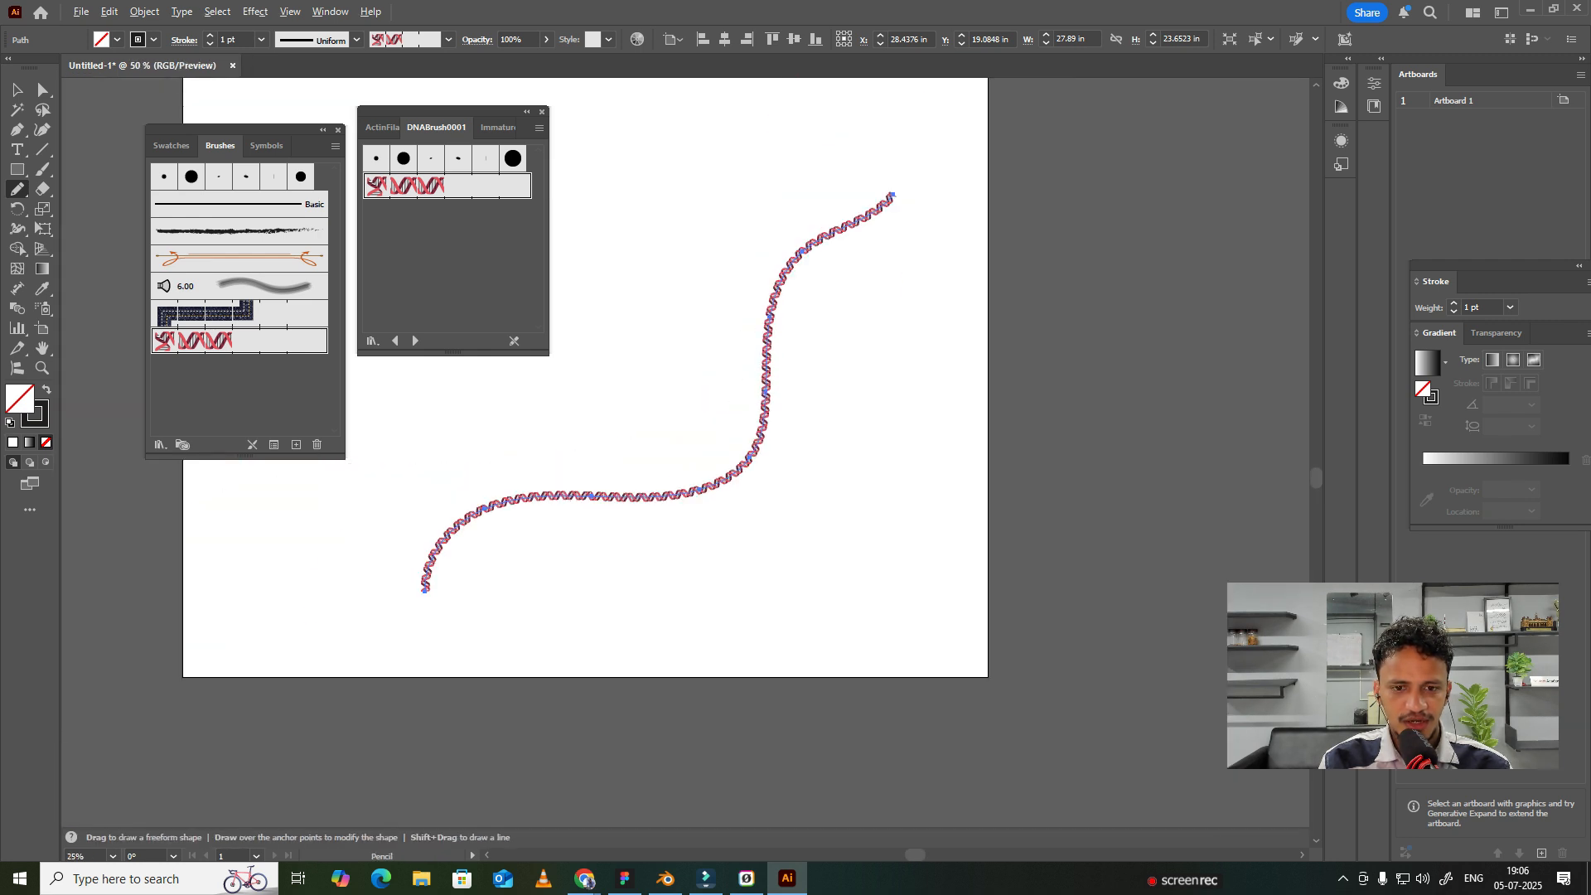
Draw three more wavy Pencil paths around the DNA strand, two roughly vertical about 26 in tall and one horizontal about 32 in wide.
{"action": "mouse_move", "coordinate": [702, 376]}
{"action": "left_mouse_down"}
{"action": "mouse_move", "coordinate": [662, 238]}
{"action": "mouse_move", "coordinate": [682, 147]}
{"action": "left_mouse_up"}
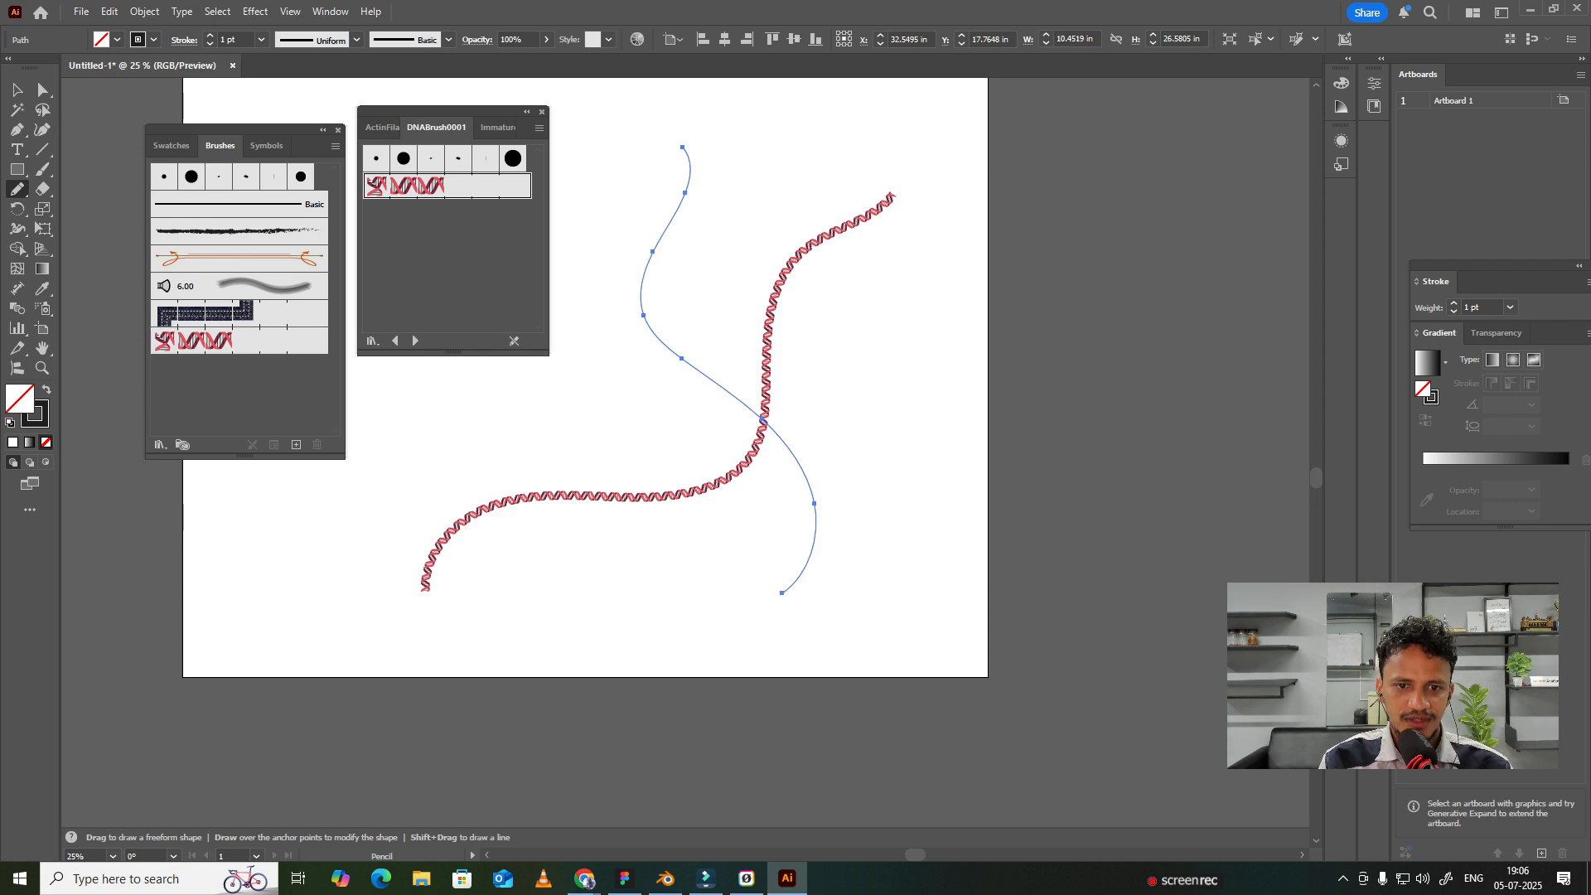
{"action": "left_click_drag", "start_coordinate": [484, 587], "coordinate": [590, 455]}
{"action": "left_click_drag", "start_coordinate": [636, 166], "coordinate": [639, 163]}
{"action": "left_click_drag", "start_coordinate": [869, 341], "coordinate": [887, 291]}
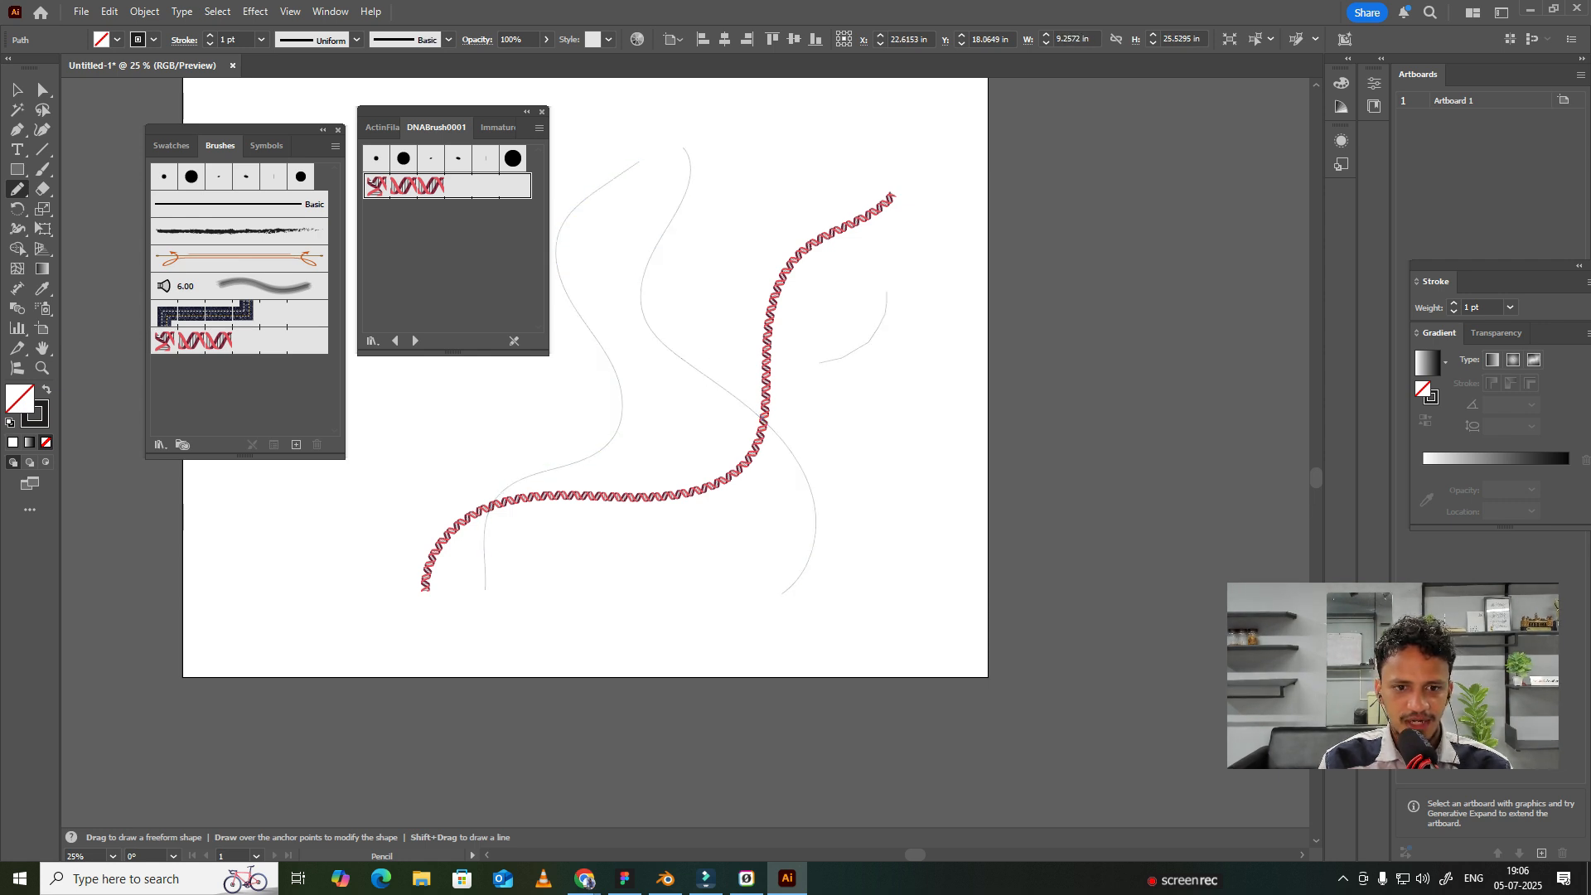
{"action": "scroll", "coordinate": [887, 291], "scroll_direction": "right", "scroll_amount": 2}
{"action": "scroll", "coordinate": [886, 292], "scroll_direction": "left", "scroll_amount": 8}
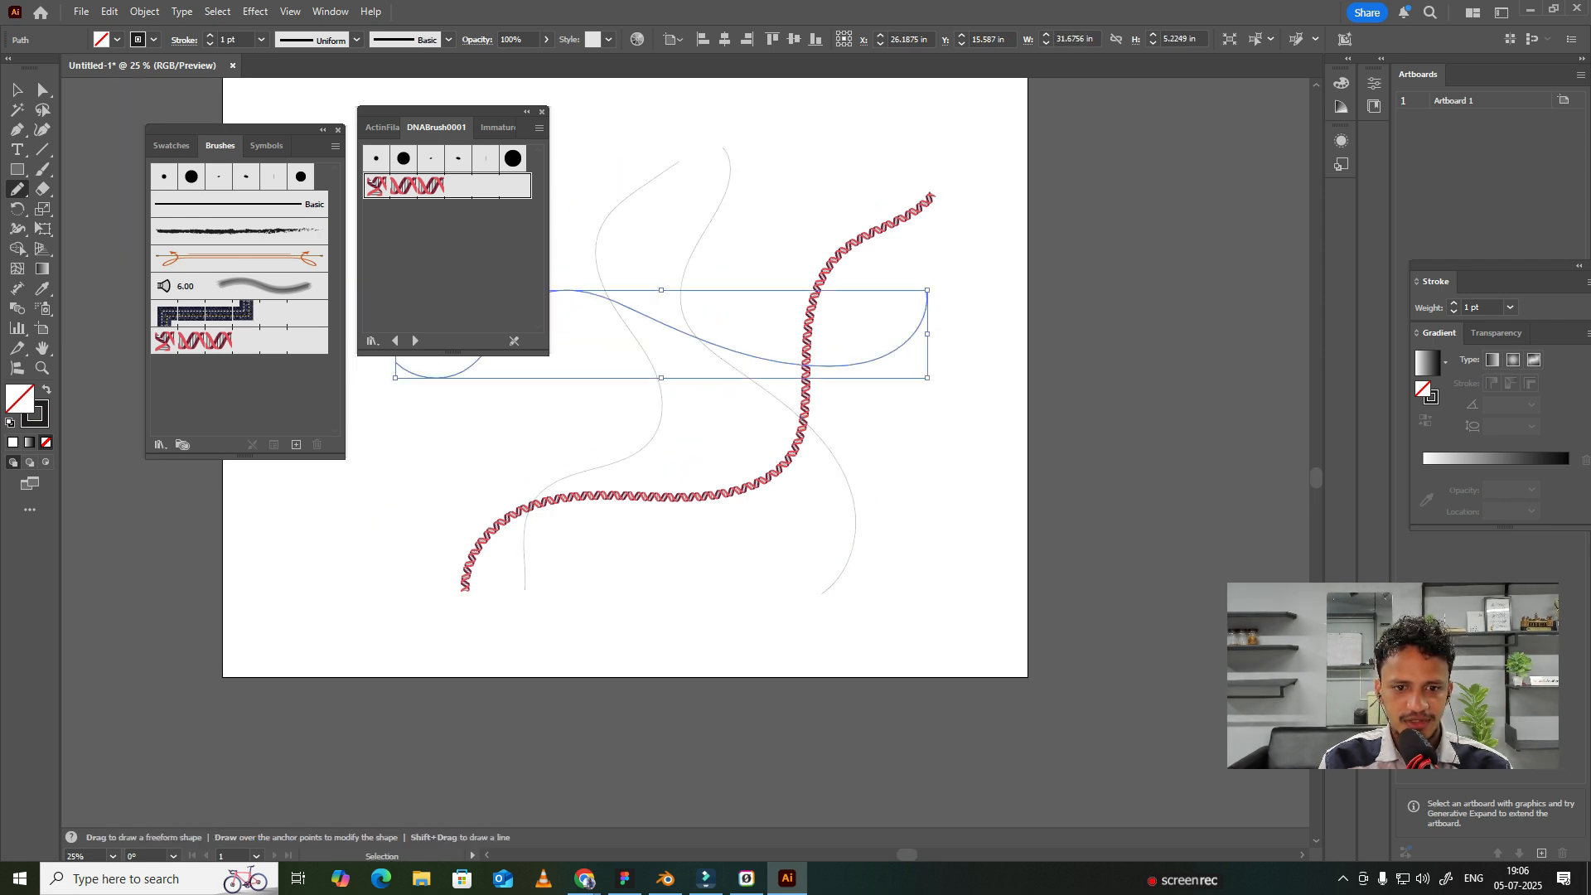
Apply the DNA pattern brush to the three new wavy paths together, and deselect them.
{"action": "key", "text": "v"}
{"action": "left_click_drag", "start_coordinate": [742, 215], "coordinate": [898, 380]}
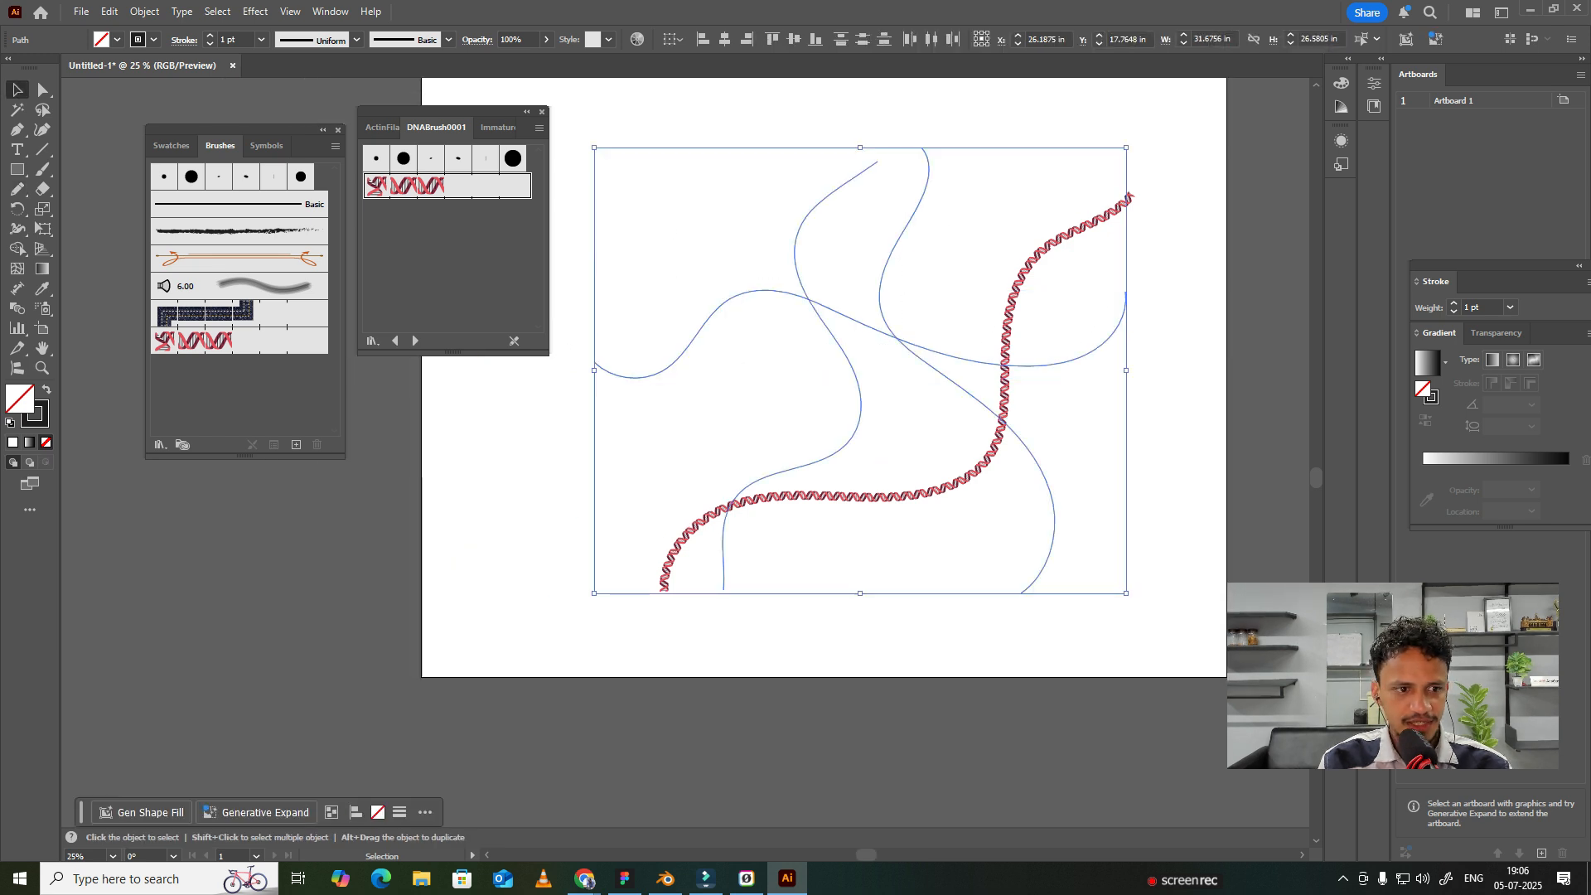
{"action": "left_click", "coordinate": [224, 341]}
{"action": "left_click", "coordinate": [911, 399]}
Inspect the DNA strands up close, including the places where they cross.
{"action": "scroll", "coordinate": [911, 399], "scroll_direction": "left", "scroll_amount": 5}
{"action": "scroll", "coordinate": [911, 400], "scroll_direction": "right", "scroll_amount": 4}
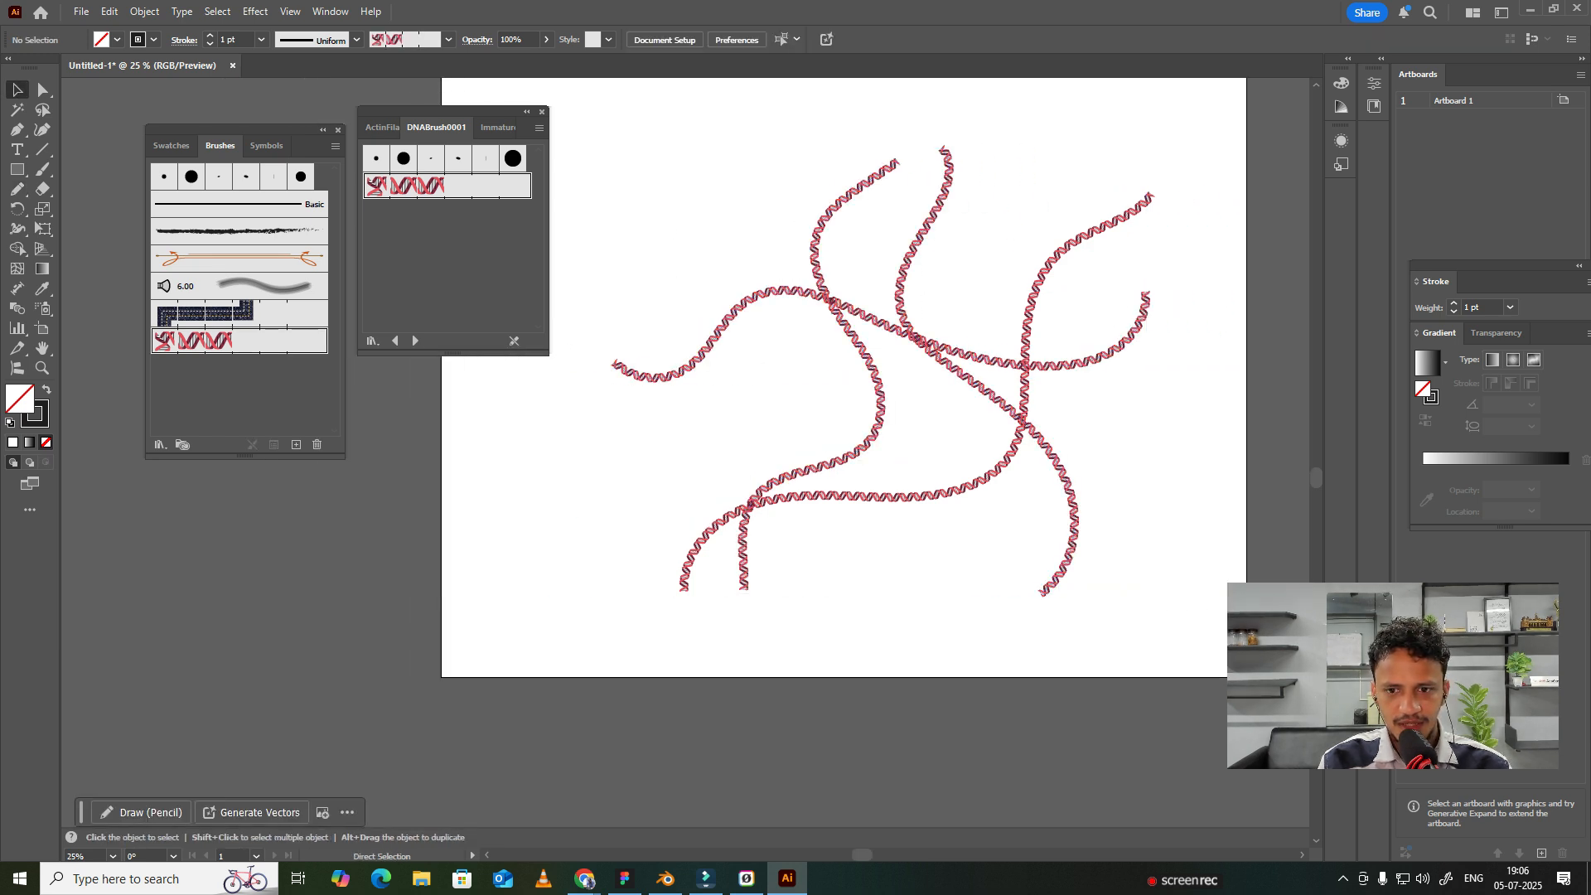
{"action": "scroll", "coordinate": [910, 400], "scroll_direction": "up", "scroll_amount": 5}
{"action": "scroll", "coordinate": [910, 400], "scroll_direction": "down", "scroll_amount": 1}
{"action": "scroll", "coordinate": [910, 399], "scroll_direction": "up", "scroll_amount": 4}
{"action": "scroll", "coordinate": [910, 400], "scroll_direction": "down", "scroll_amount": 1}
{"action": "scroll", "coordinate": [910, 399], "scroll_direction": "left", "scroll_amount": 1}
{"action": "scroll", "coordinate": [911, 399], "scroll_direction": "right", "scroll_amount": 1}
{"action": "scroll", "coordinate": [911, 399], "scroll_direction": "left", "scroll_amount": 4}
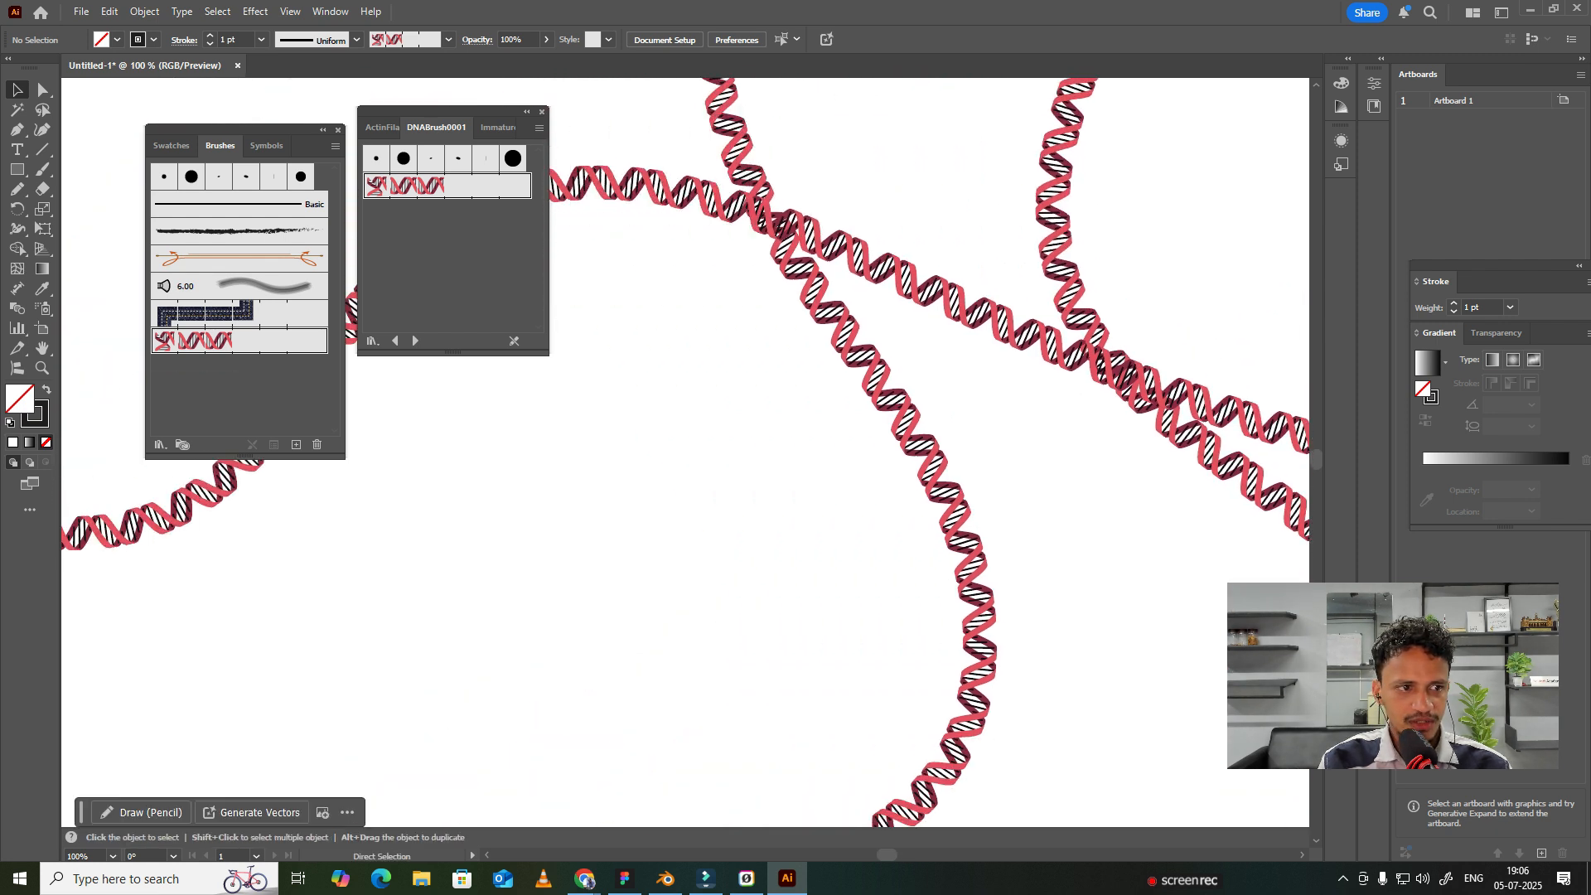
Draw a nearly circular ellipse about 4 by 3.9 in with the DNA brush stroke in the empty area between the strands.
{"action": "left_click", "coordinate": [17, 169]}
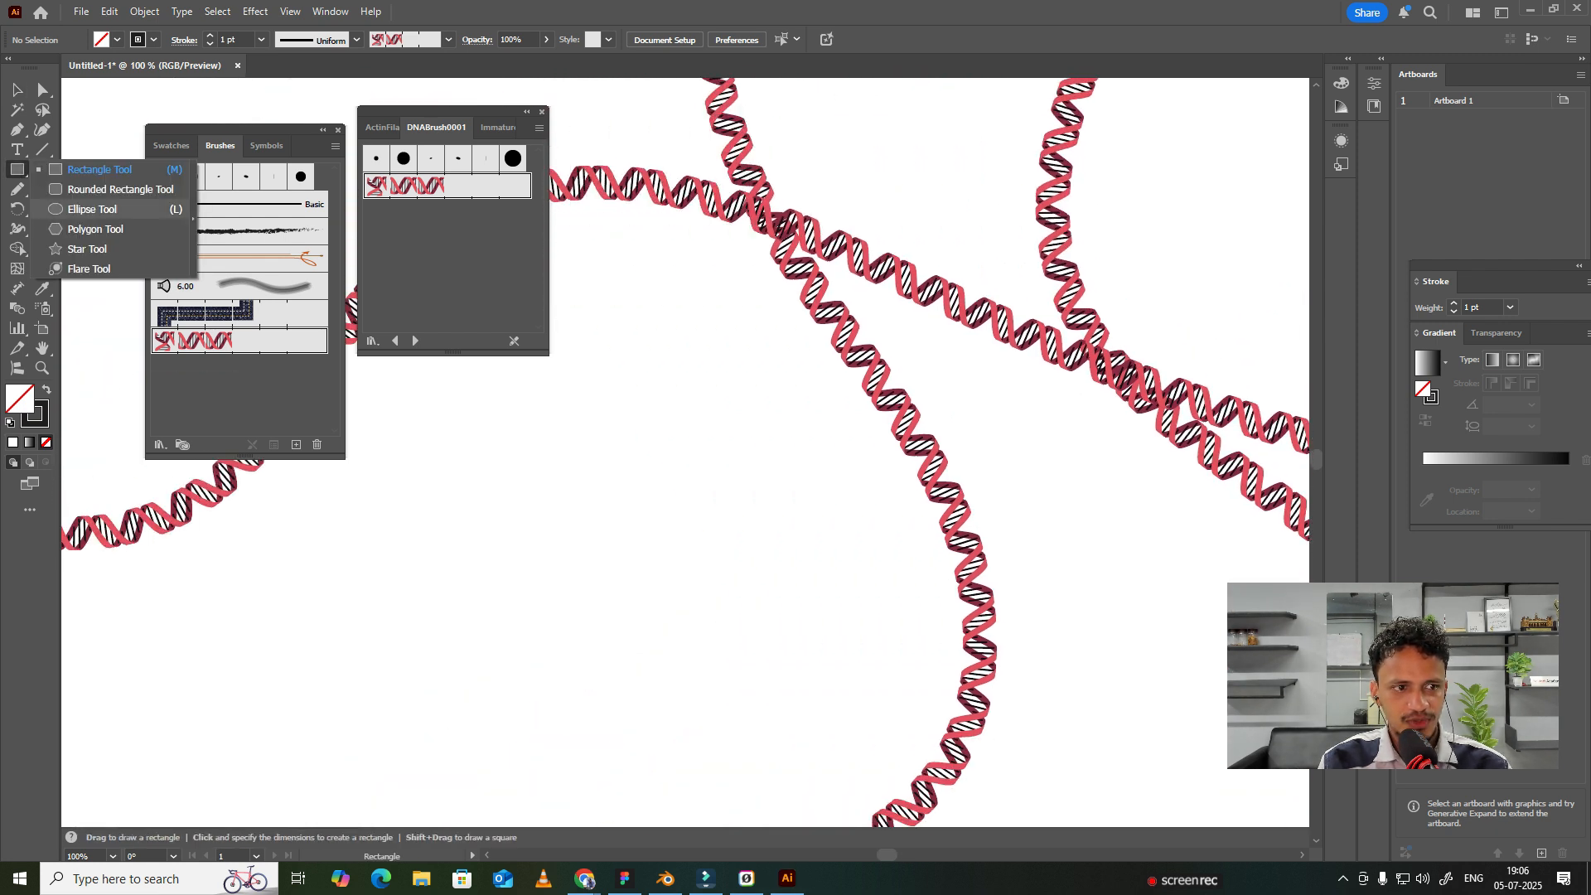
{"action": "left_click", "coordinate": [91, 209]}
{"action": "left_click_drag", "start_coordinate": [563, 450], "coordinate": [829, 709]}
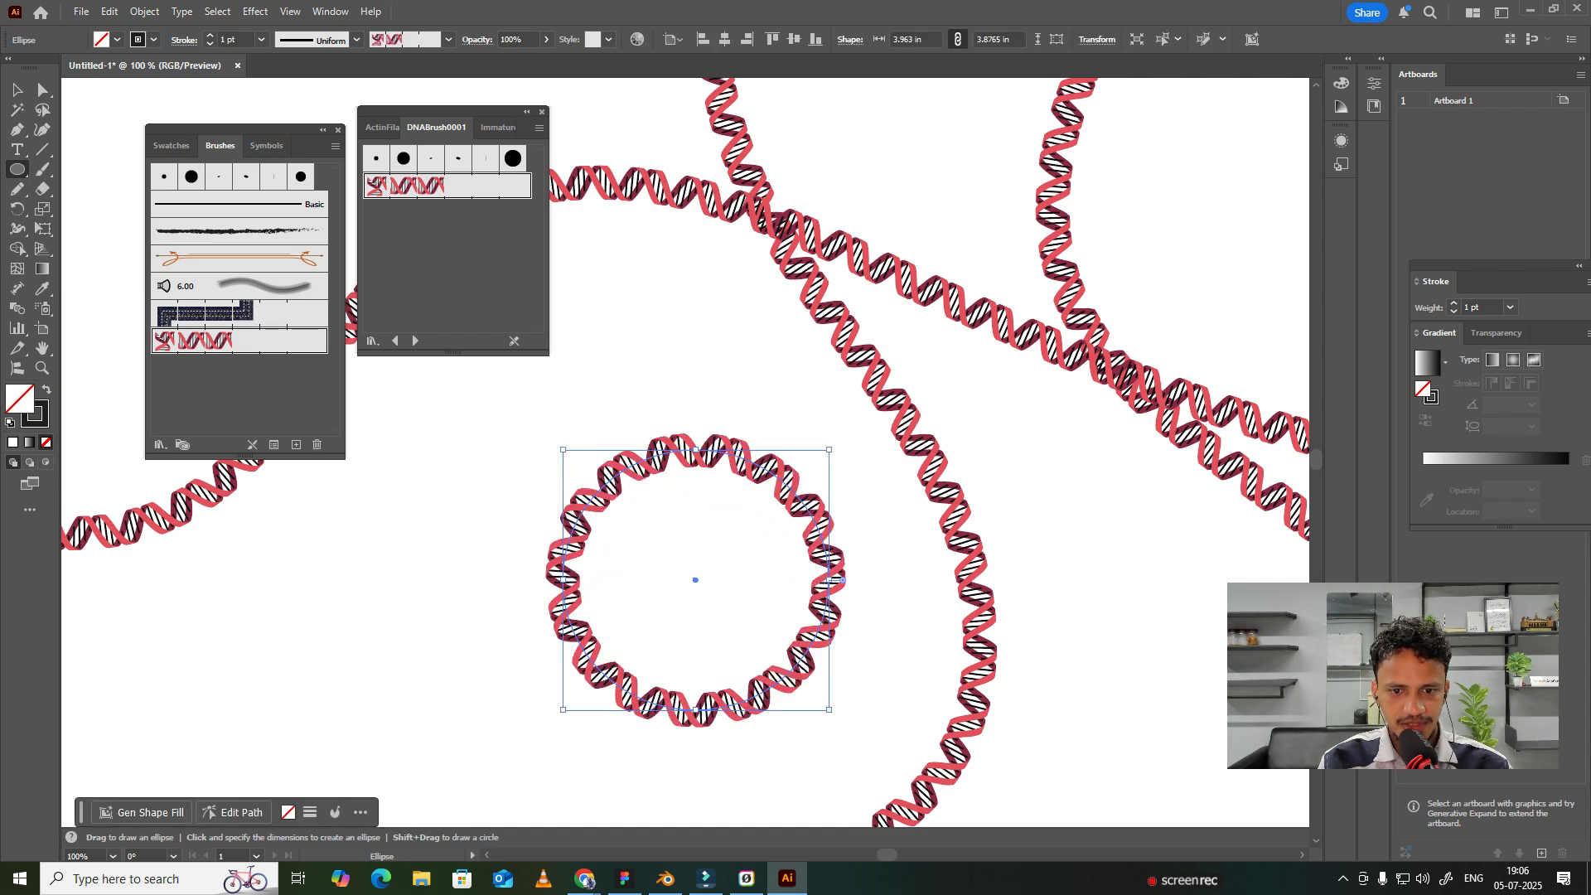
{"action": "left_click", "coordinate": [17, 90]}
{"action": "left_click", "coordinate": [526, 469]}
Show the ImmatureOrganoidBrush0001 library and draw a nearly straight horizontal Pencil path about 11 in long in the artboard's empty lower-left area.
{"action": "scroll", "coordinate": [526, 469], "scroll_direction": "down", "scroll_amount": 3}
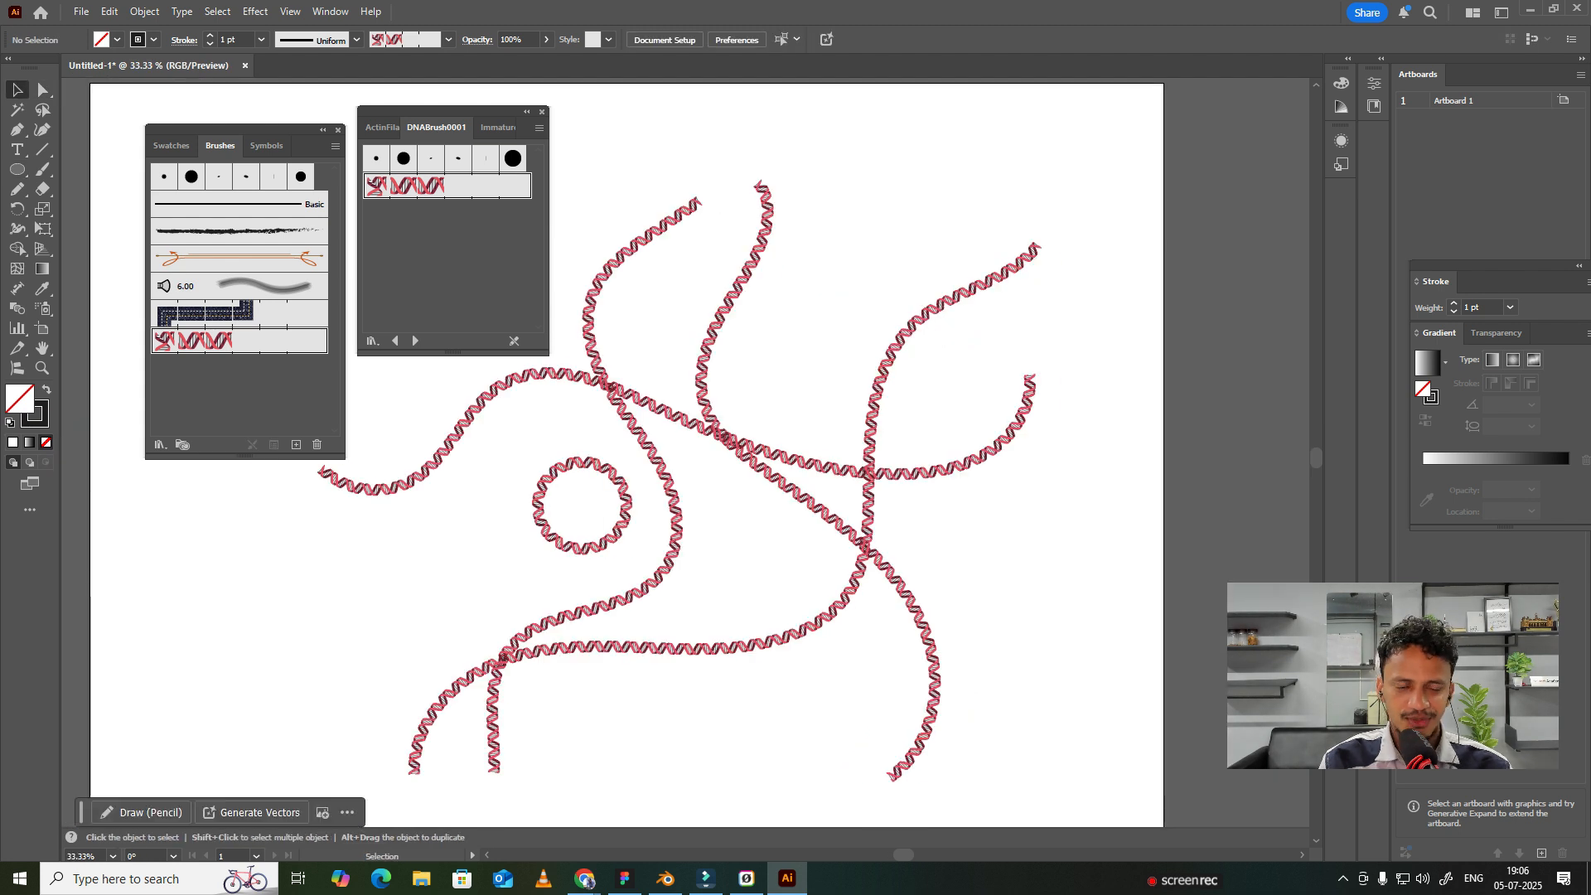
{"action": "scroll", "coordinate": [526, 469], "scroll_direction": "left", "scroll_amount": 3}
{"action": "scroll", "coordinate": [857, 451], "scroll_direction": "down", "scroll_amount": 4}
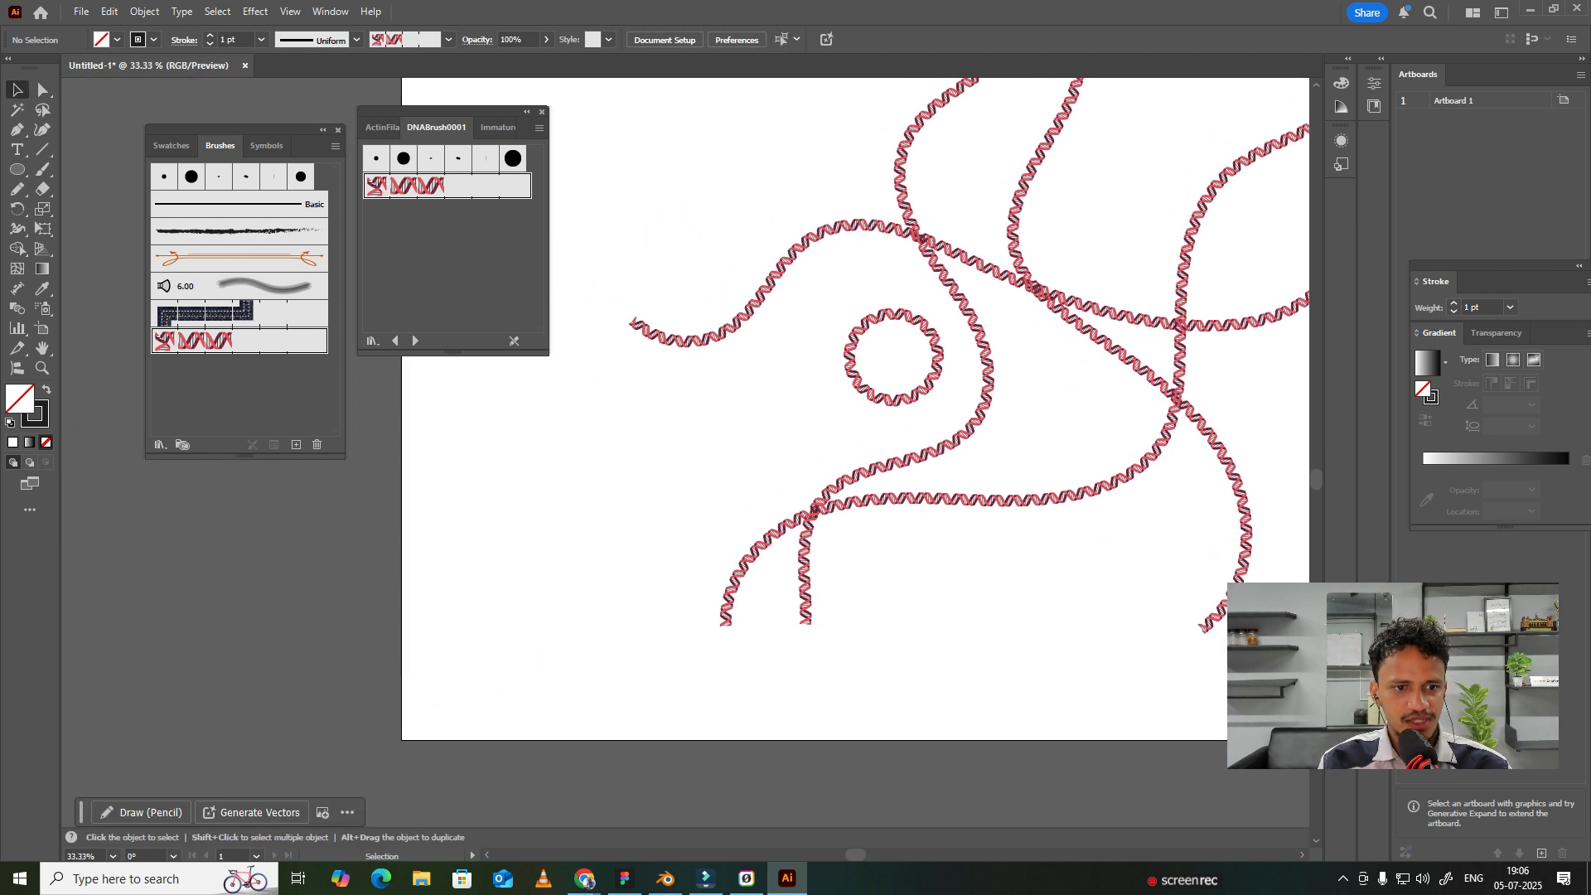
{"action": "left_click", "coordinate": [415, 341]}
{"action": "left_click_drag", "start_coordinate": [851, 367], "coordinate": [913, 305]}
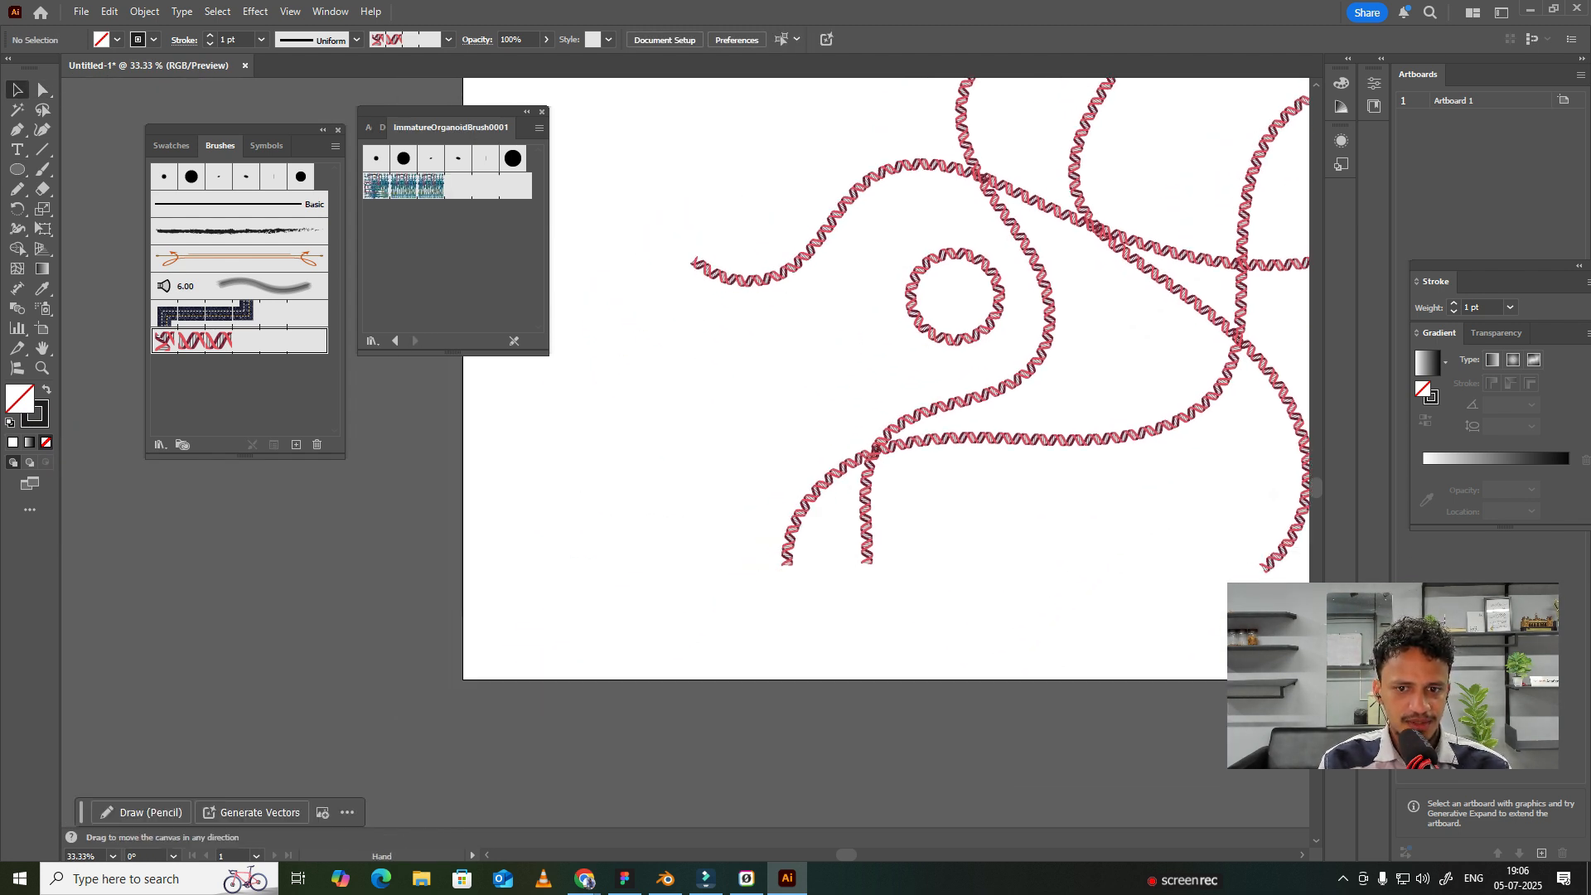
{"action": "key", "text": "n"}
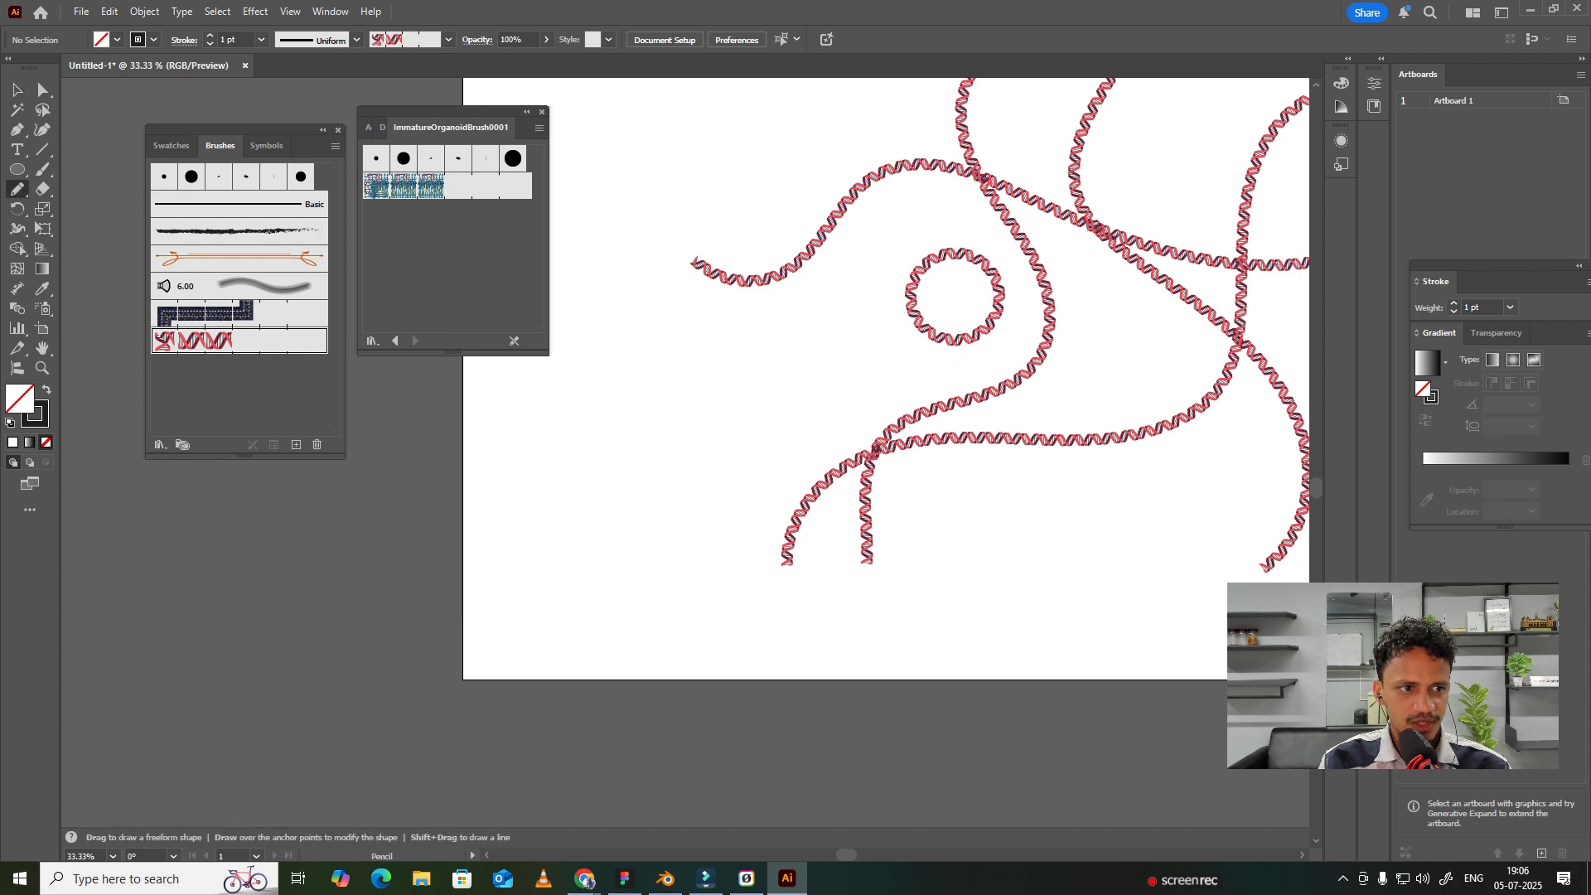
{"action": "left_click_drag", "start_coordinate": [756, 417], "coordinate": [775, 412]}
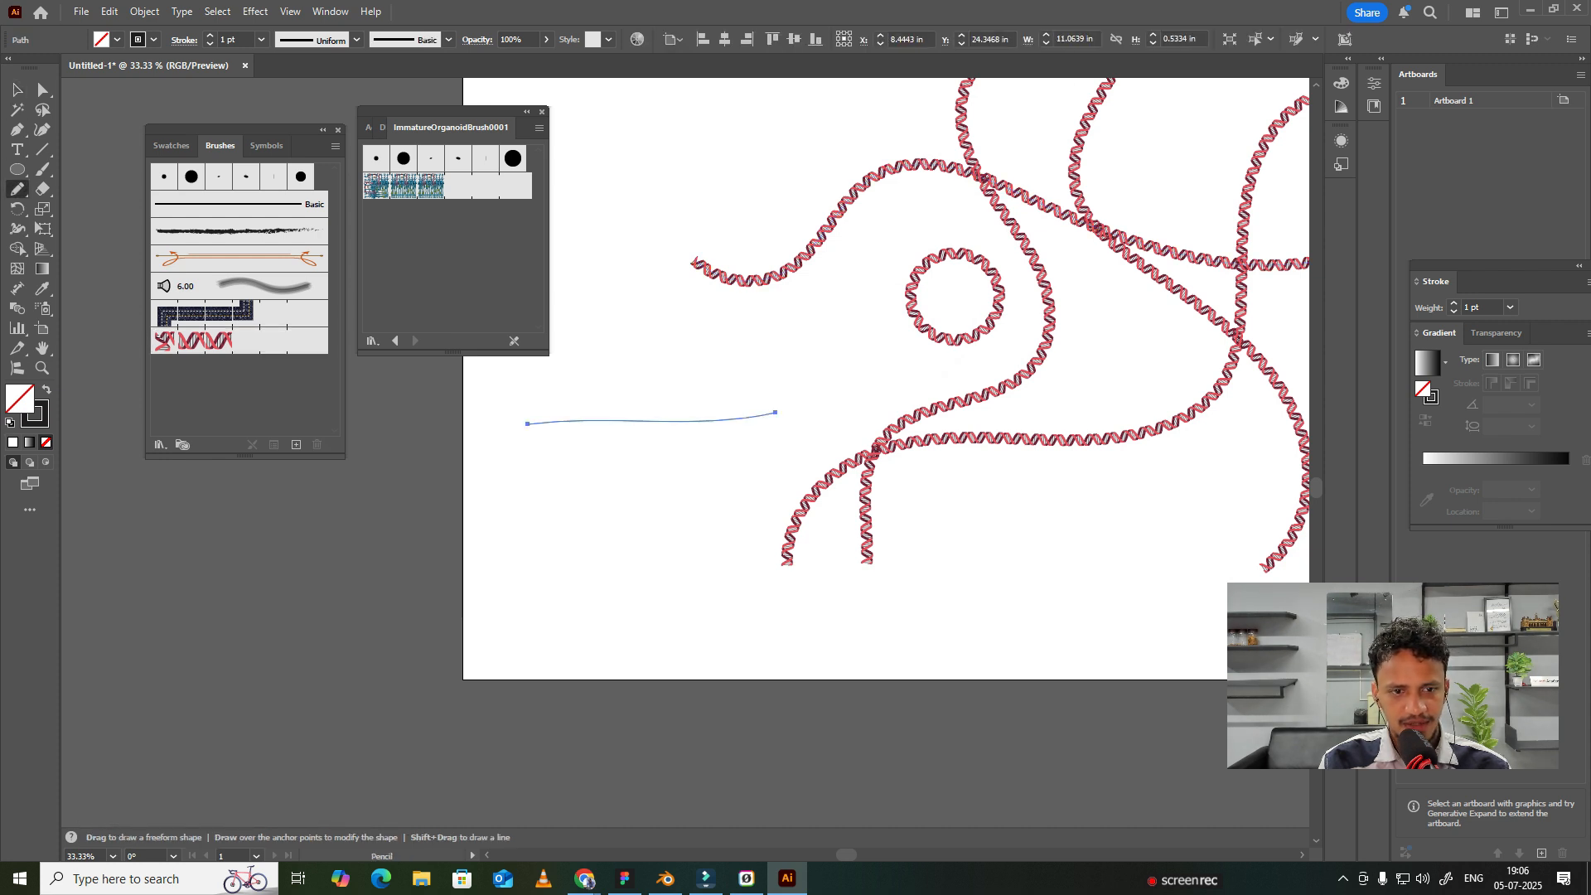
Apply the immature organoid pattern brush to the horizontal Pencil path and deselect it.
{"action": "key", "text": "v"}
{"action": "left_click", "coordinate": [448, 187]}
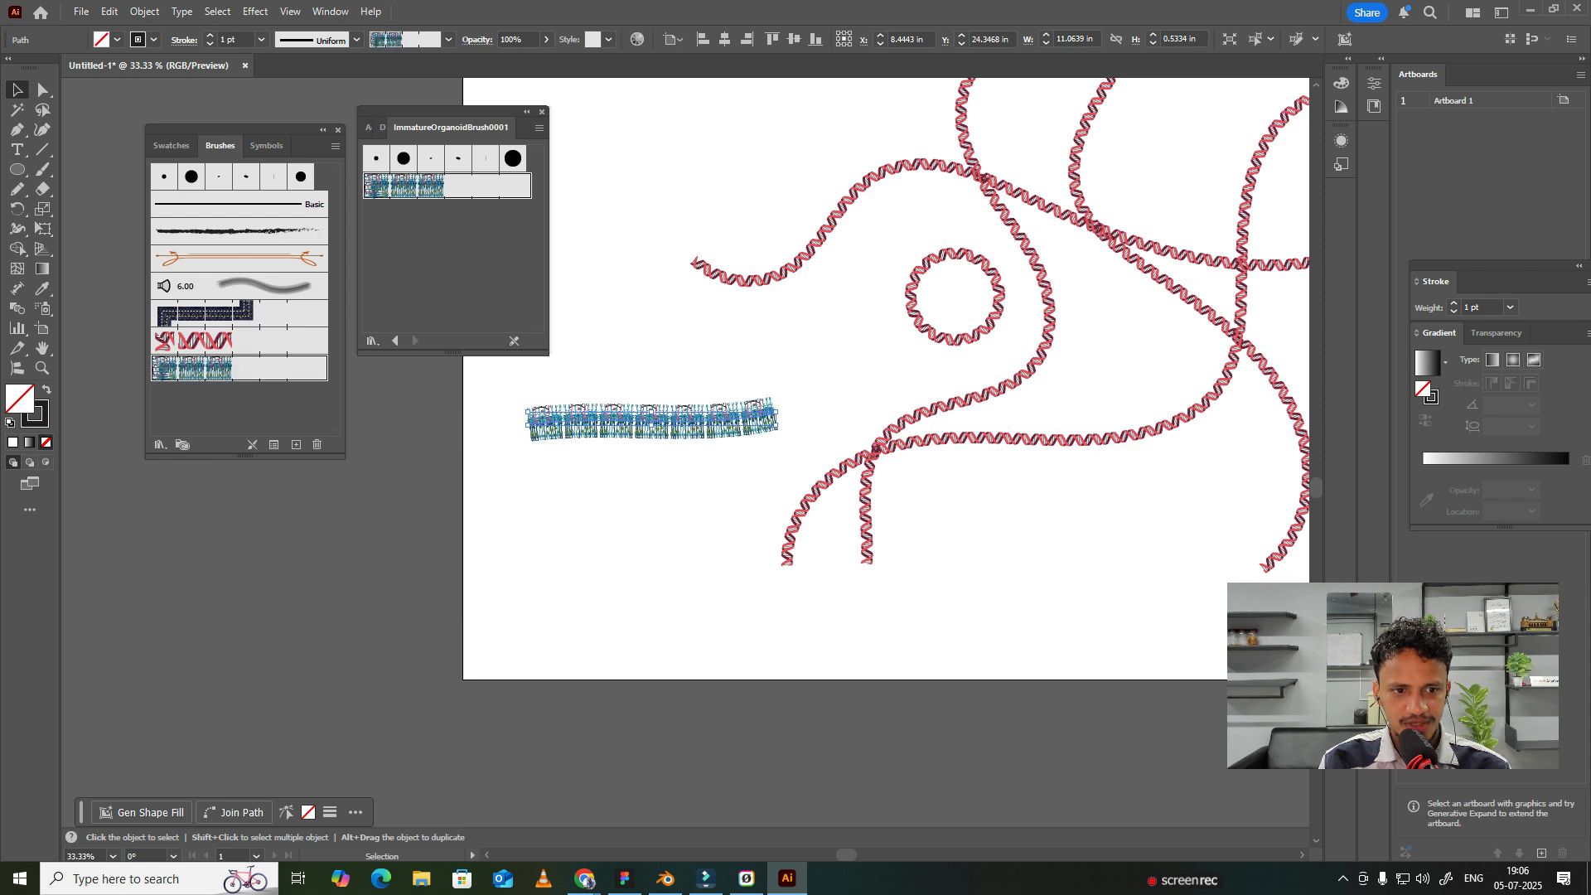
{"action": "scroll", "coordinate": [887, 381], "scroll_direction": "left", "scroll_amount": 4}
{"action": "scroll", "coordinate": [729, 427], "scroll_direction": "up", "scroll_amount": 8}
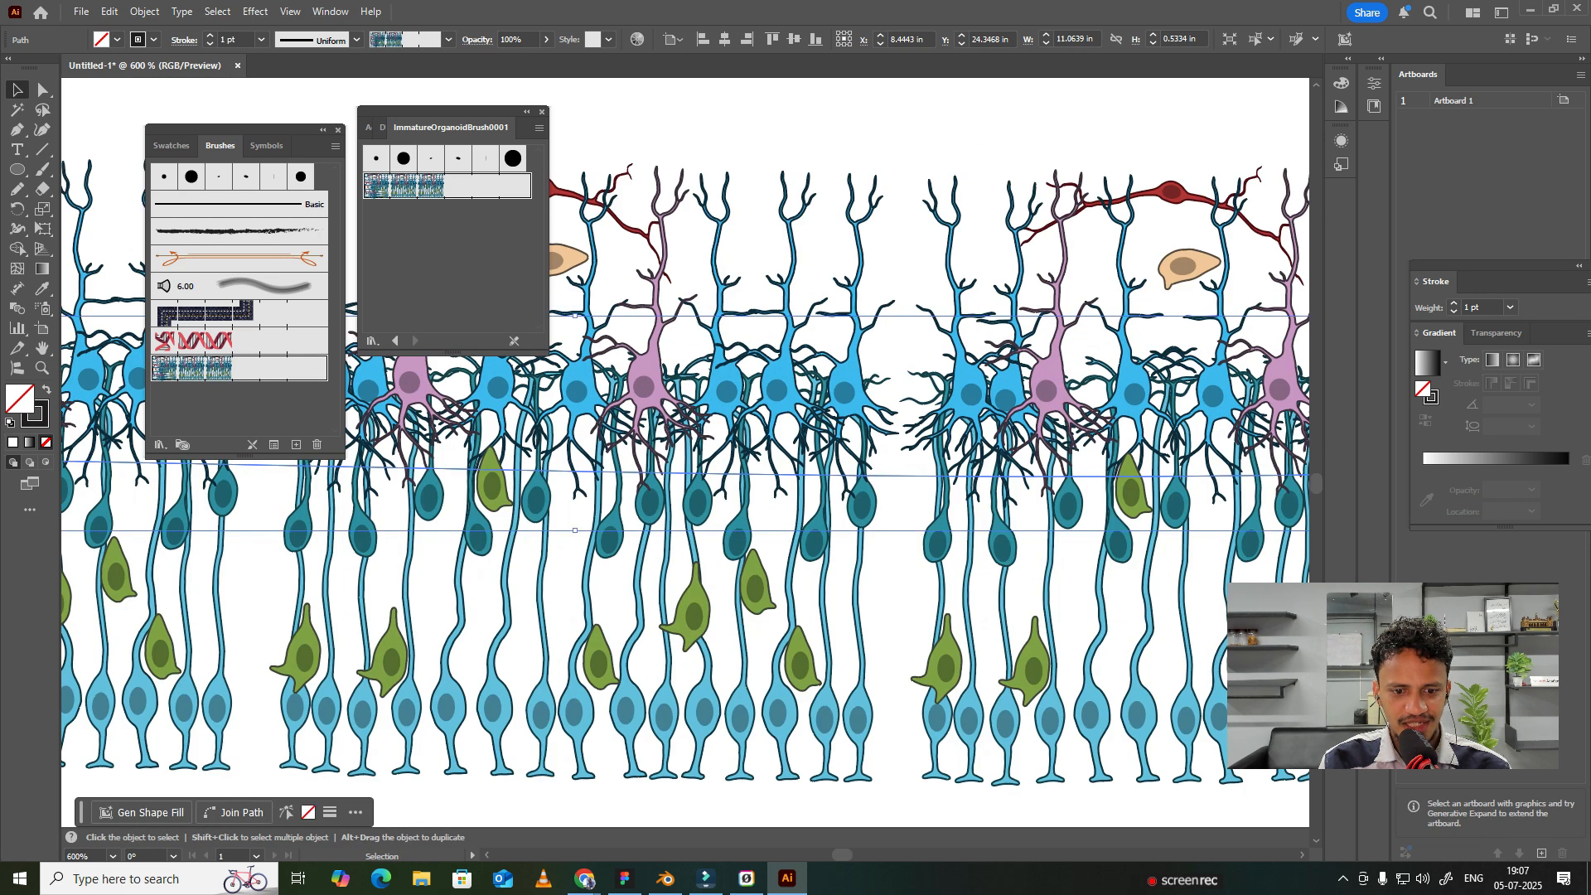
{"action": "scroll", "coordinate": [729, 427], "scroll_direction": "down", "scroll_amount": 6}
{"action": "key", "text": "ctrl+shift+a"}
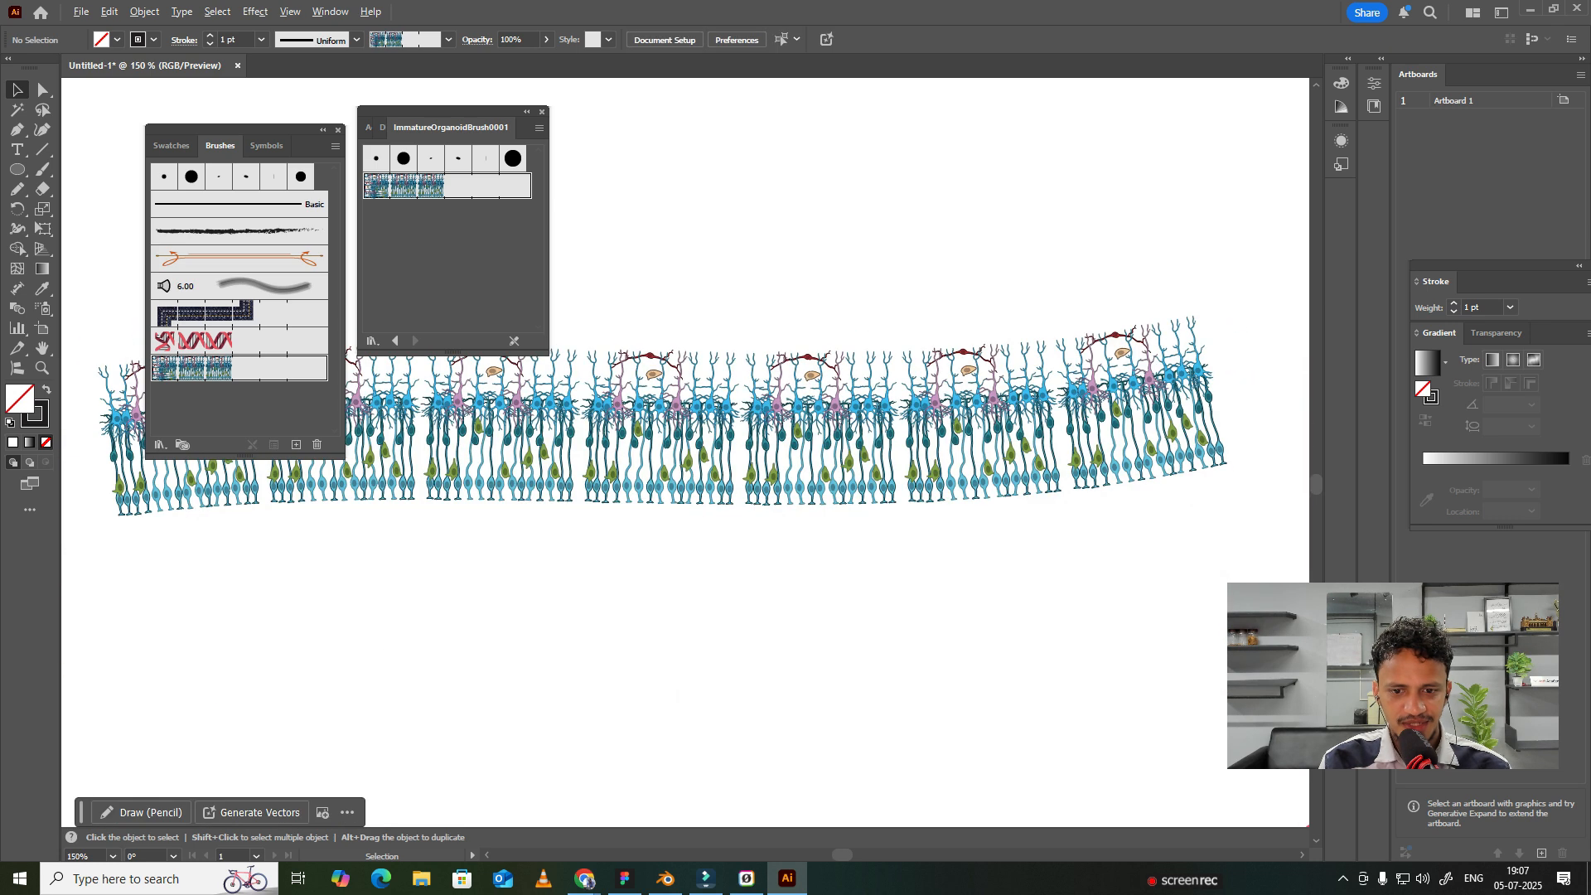
Examine the organoid brush stroke up close along its length, including both ends and the gaps between repeating tiles.
{"action": "scroll", "coordinate": [655, 373], "scroll_direction": "up", "scroll_amount": 4}
{"action": "scroll", "coordinate": [746, 458], "scroll_direction": "up", "scroll_amount": 1}
{"action": "scroll", "coordinate": [771, 456], "scroll_direction": "right", "scroll_amount": 1}
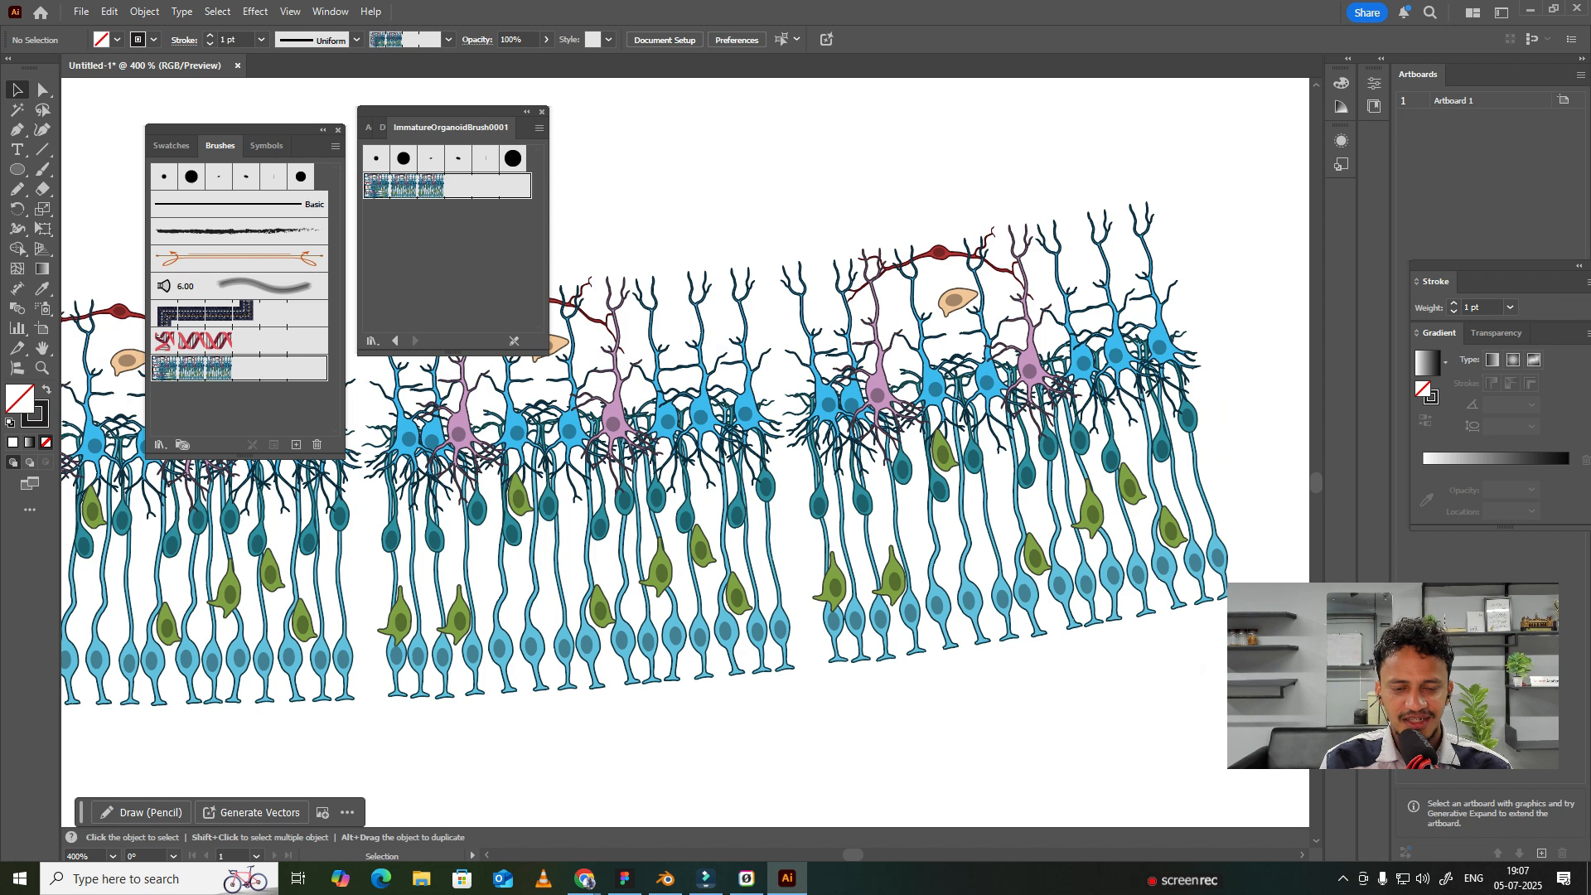
{"action": "scroll", "coordinate": [770, 455], "scroll_direction": "down", "scroll_amount": 3}
{"action": "scroll", "coordinate": [771, 455], "scroll_direction": "left", "scroll_amount": 7}
{"action": "scroll", "coordinate": [1022, 465], "scroll_direction": "down", "scroll_amount": 6}
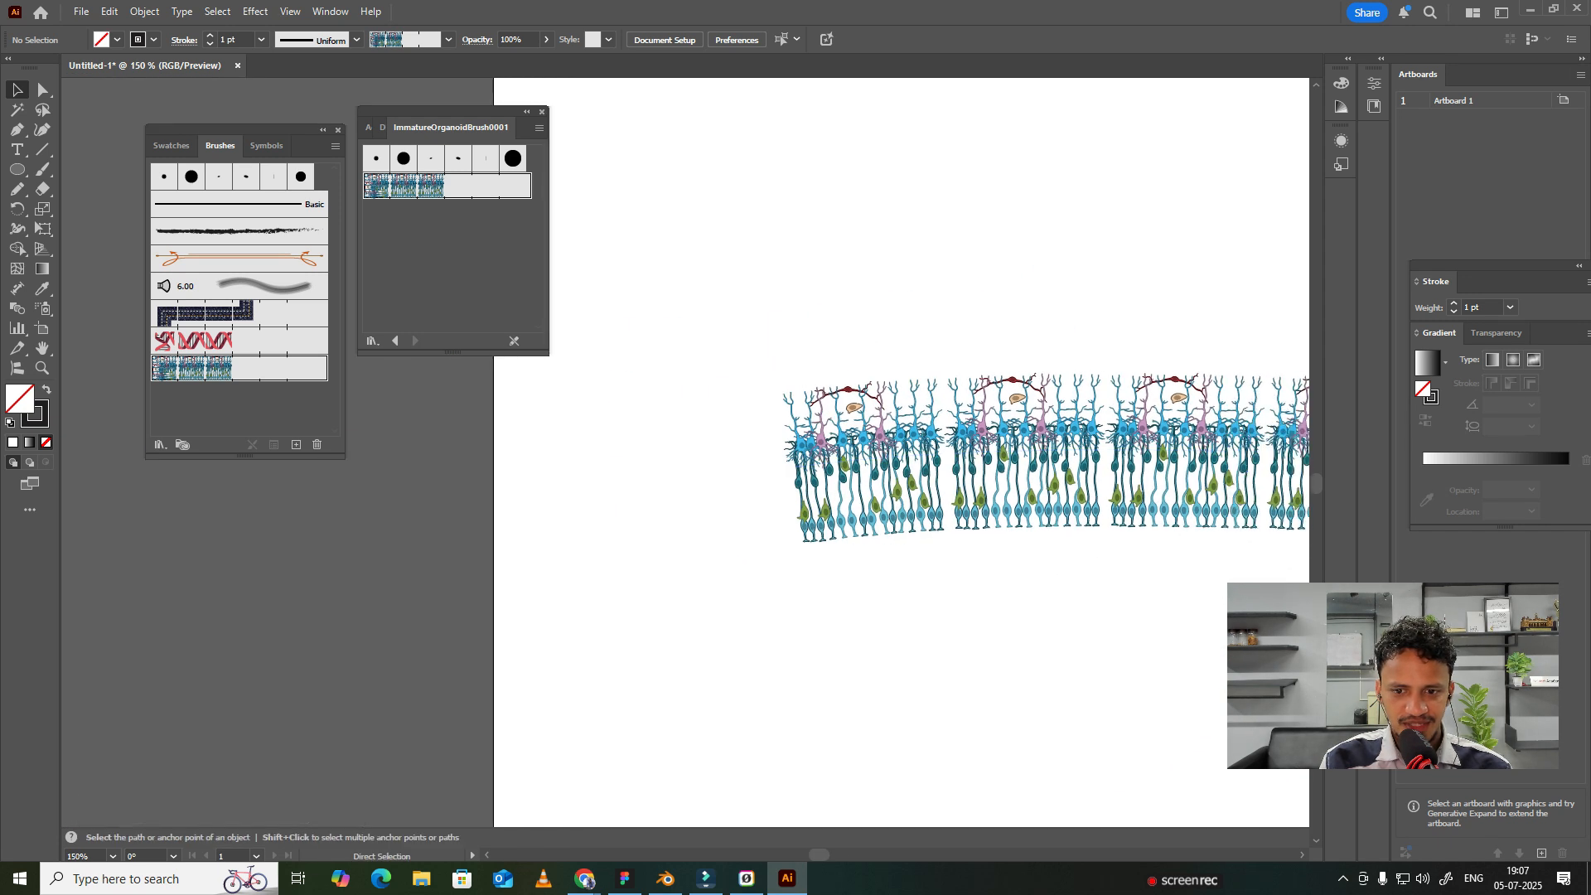
{"action": "scroll", "coordinate": [880, 448], "scroll_direction": "right", "scroll_amount": 3}
{"action": "scroll", "coordinate": [880, 448], "scroll_direction": "left", "scroll_amount": 1}
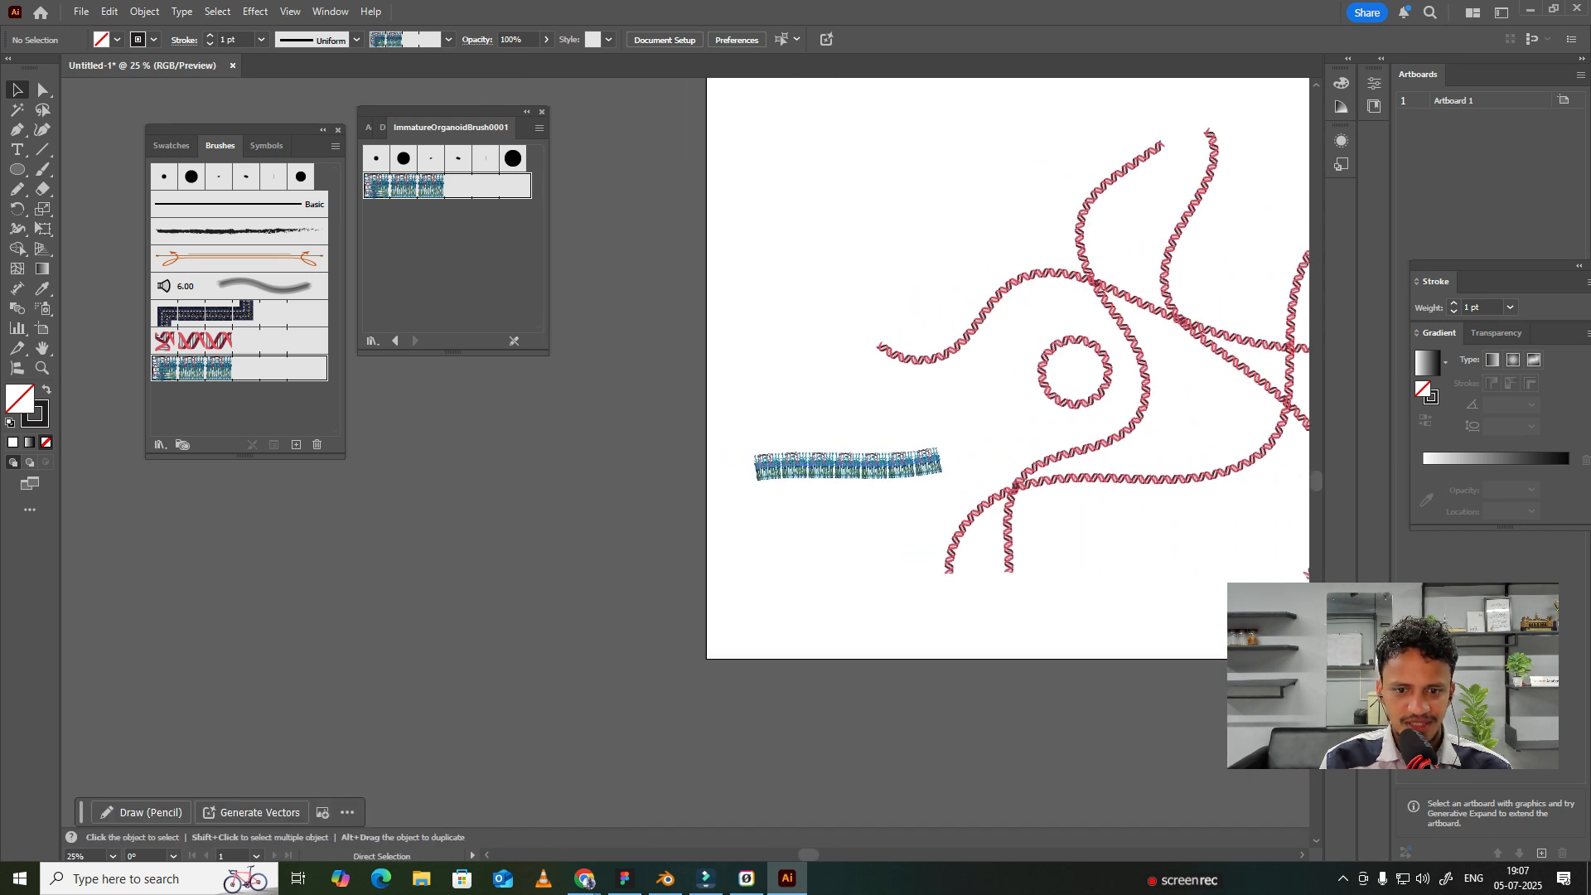
Move the organoid strip about 1.7 in left and 2.5 in down, and show the ActinFilamentBrush0001 library.
{"action": "scroll", "coordinate": [880, 448], "scroll_direction": "up", "scroll_amount": 4}
{"action": "mouse_move", "coordinate": [706, 532]}
{"action": "left_mouse_down"}
{"action": "mouse_move", "coordinate": [907, 448]}
{"action": "mouse_move", "coordinate": [592, 700]}
{"action": "left_mouse_up"}
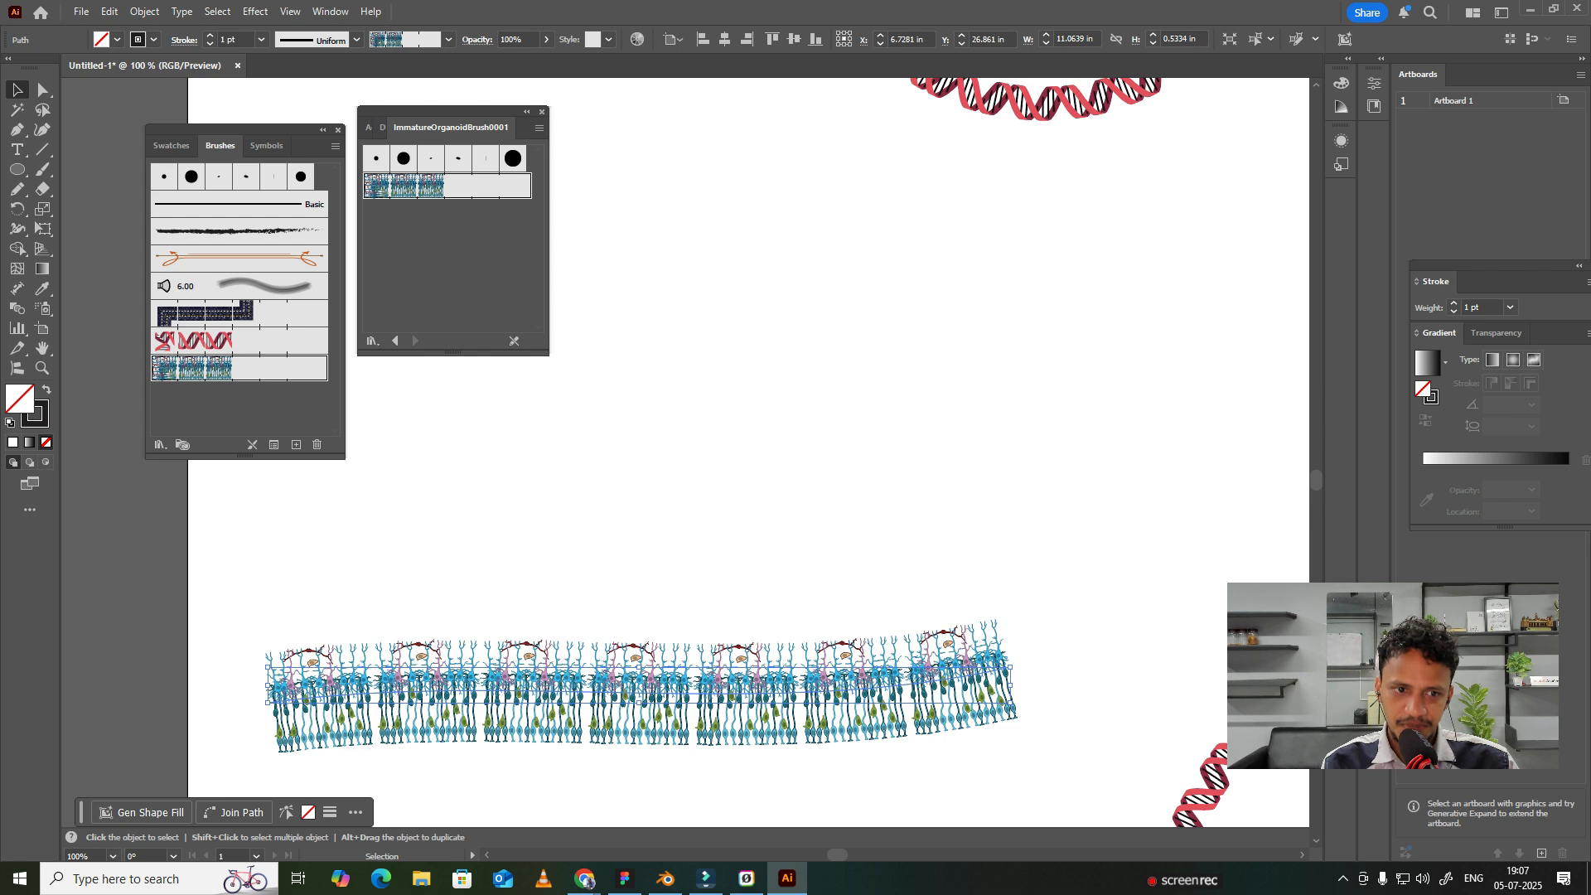
{"action": "left_click", "coordinate": [395, 340]}
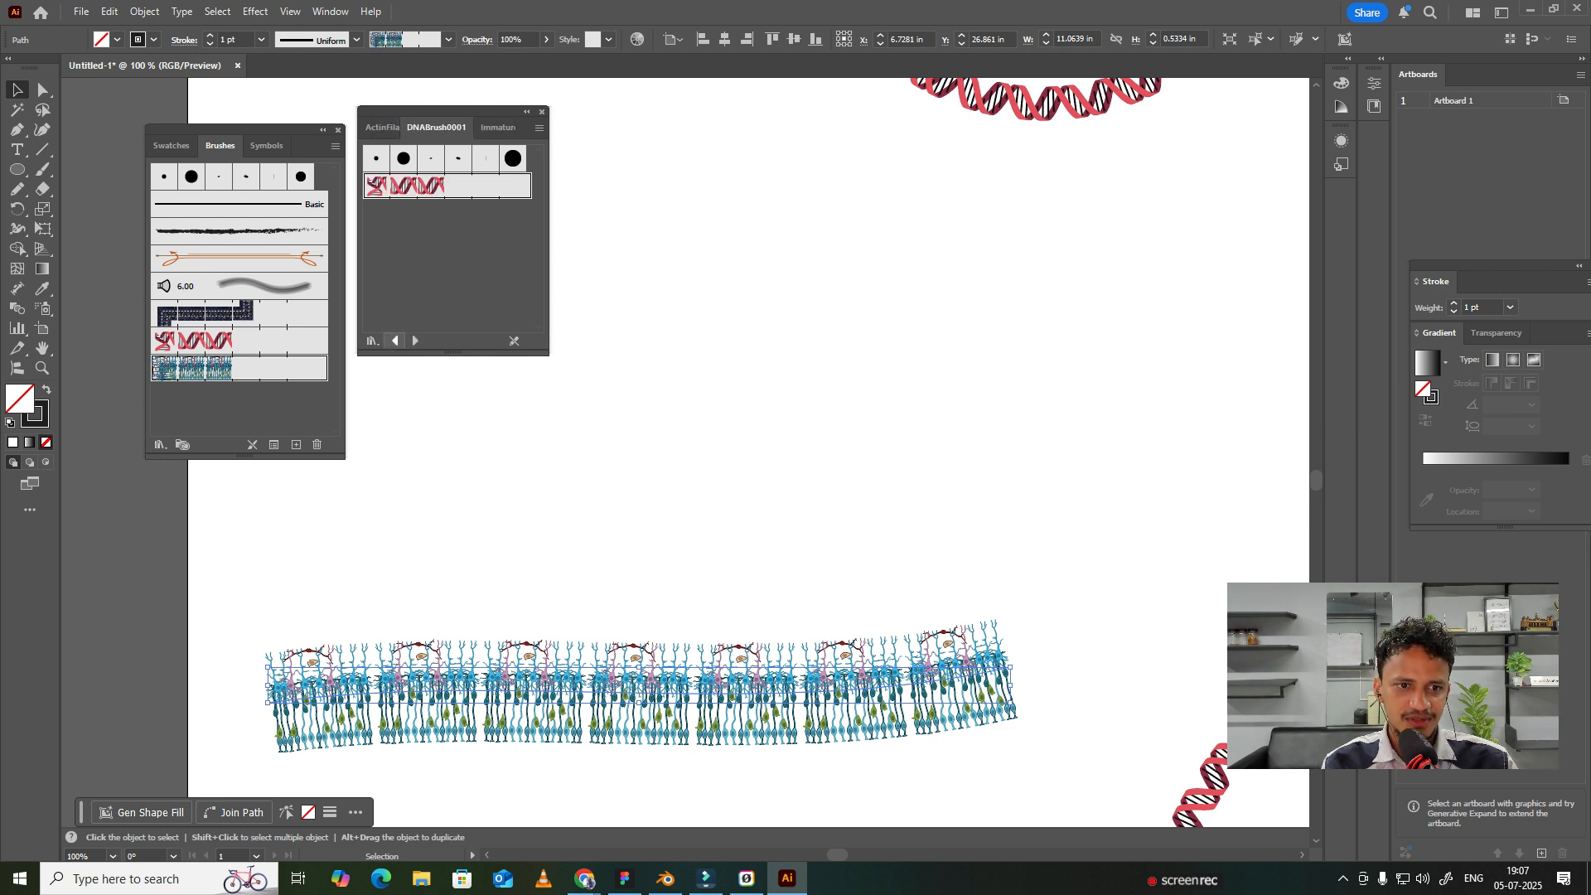
{"action": "left_click", "coordinate": [395, 340]}
Draw an S-shaped Pencil path about 10.2 by 4.5 in above the organoid strip and apply the actin filament brush.
{"action": "key", "text": "n"}
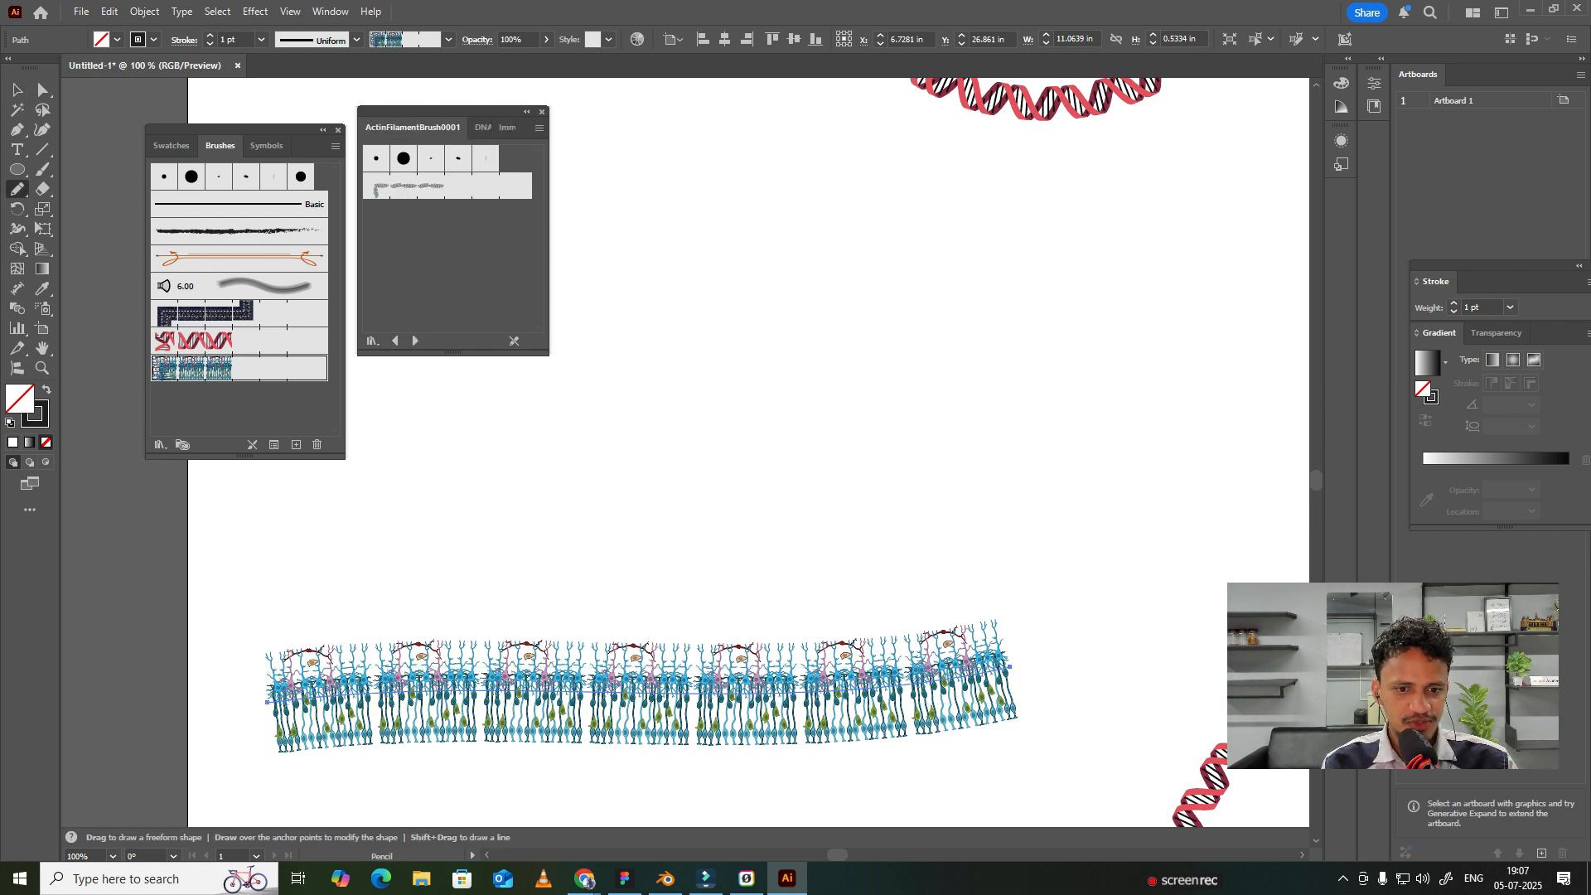
{"action": "left_click_drag", "start_coordinate": [1222, 255], "coordinate": [1232, 238]}
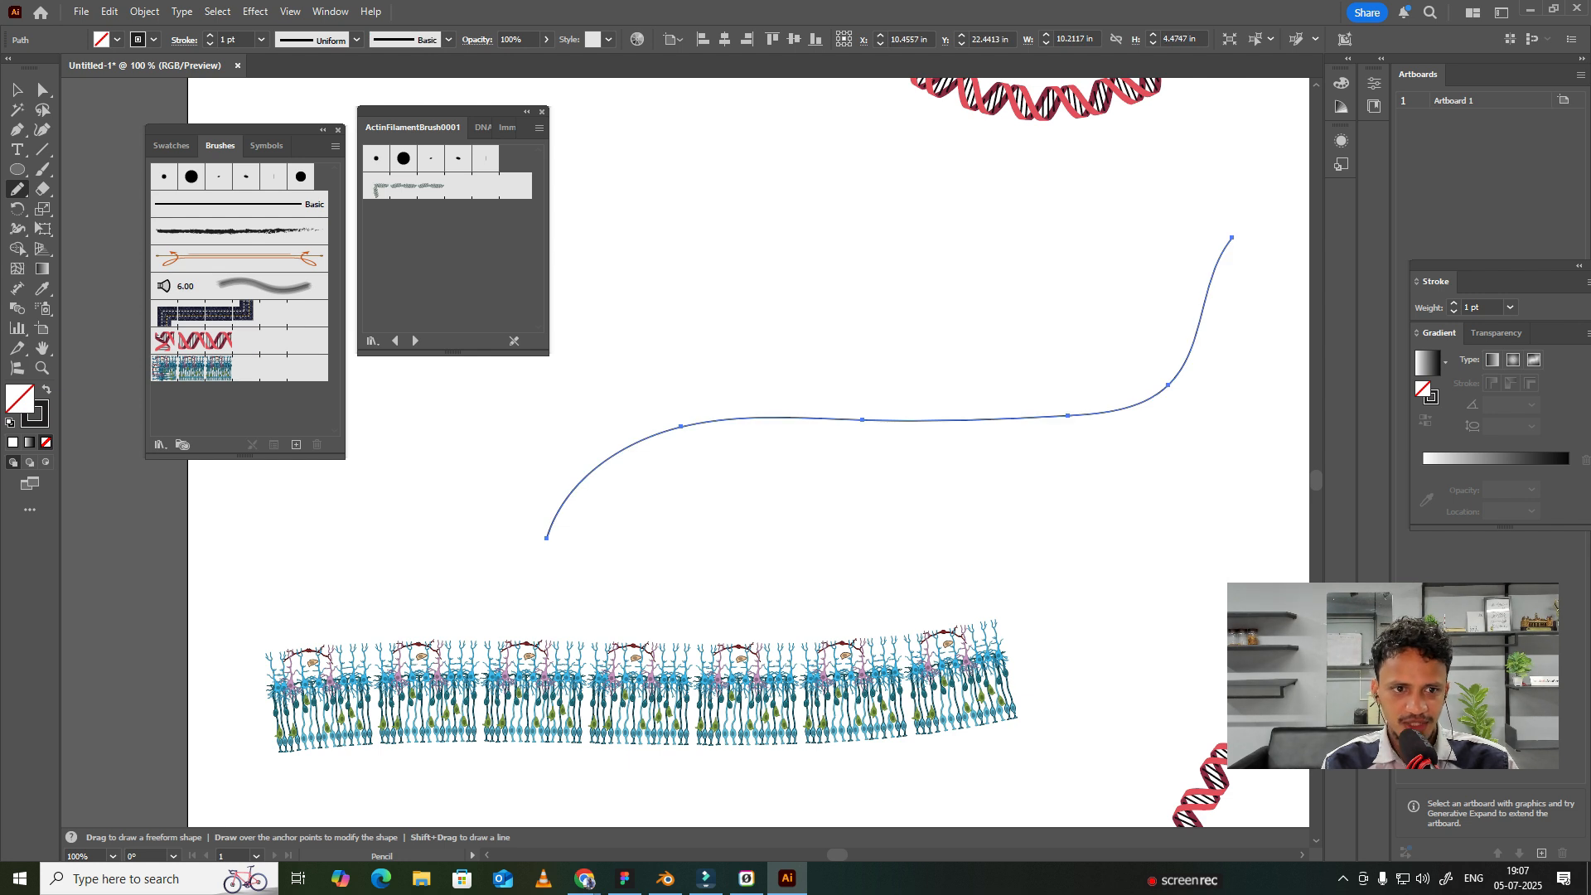
{"action": "left_click", "coordinate": [447, 186]}
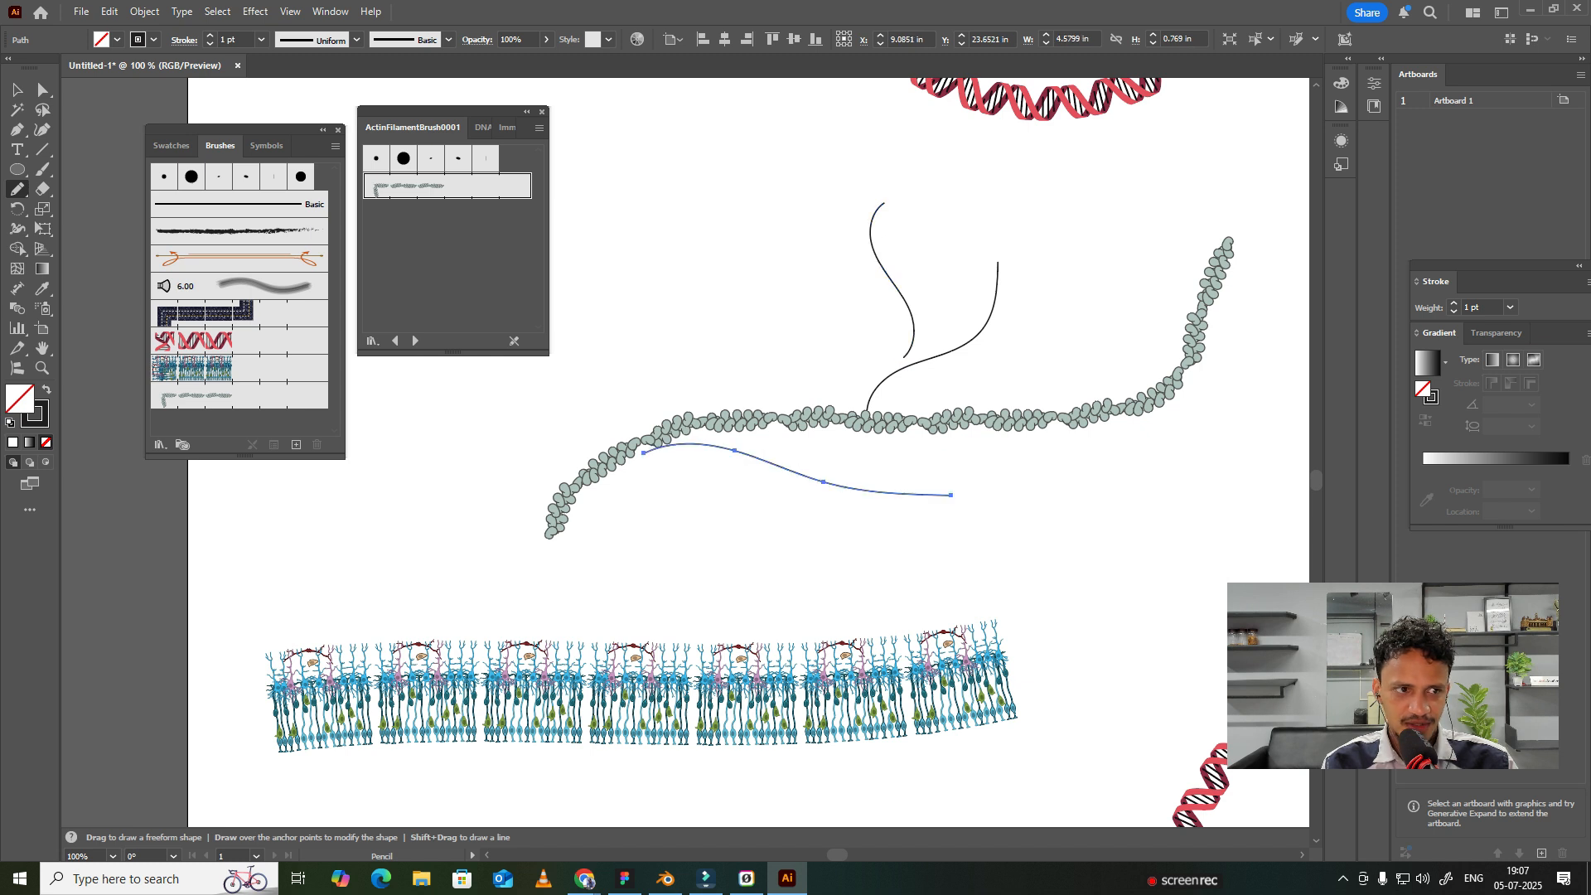
Apply the actin filament brush to the three short branch paths, selected together with the main filament.
{"action": "key", "text": "v"}
{"action": "mouse_move", "coordinate": [684, 206]}
{"action": "left_mouse_down"}
{"action": "mouse_move", "coordinate": [764, 343]}
{"action": "mouse_move", "coordinate": [995, 539]}
{"action": "left_mouse_up"}
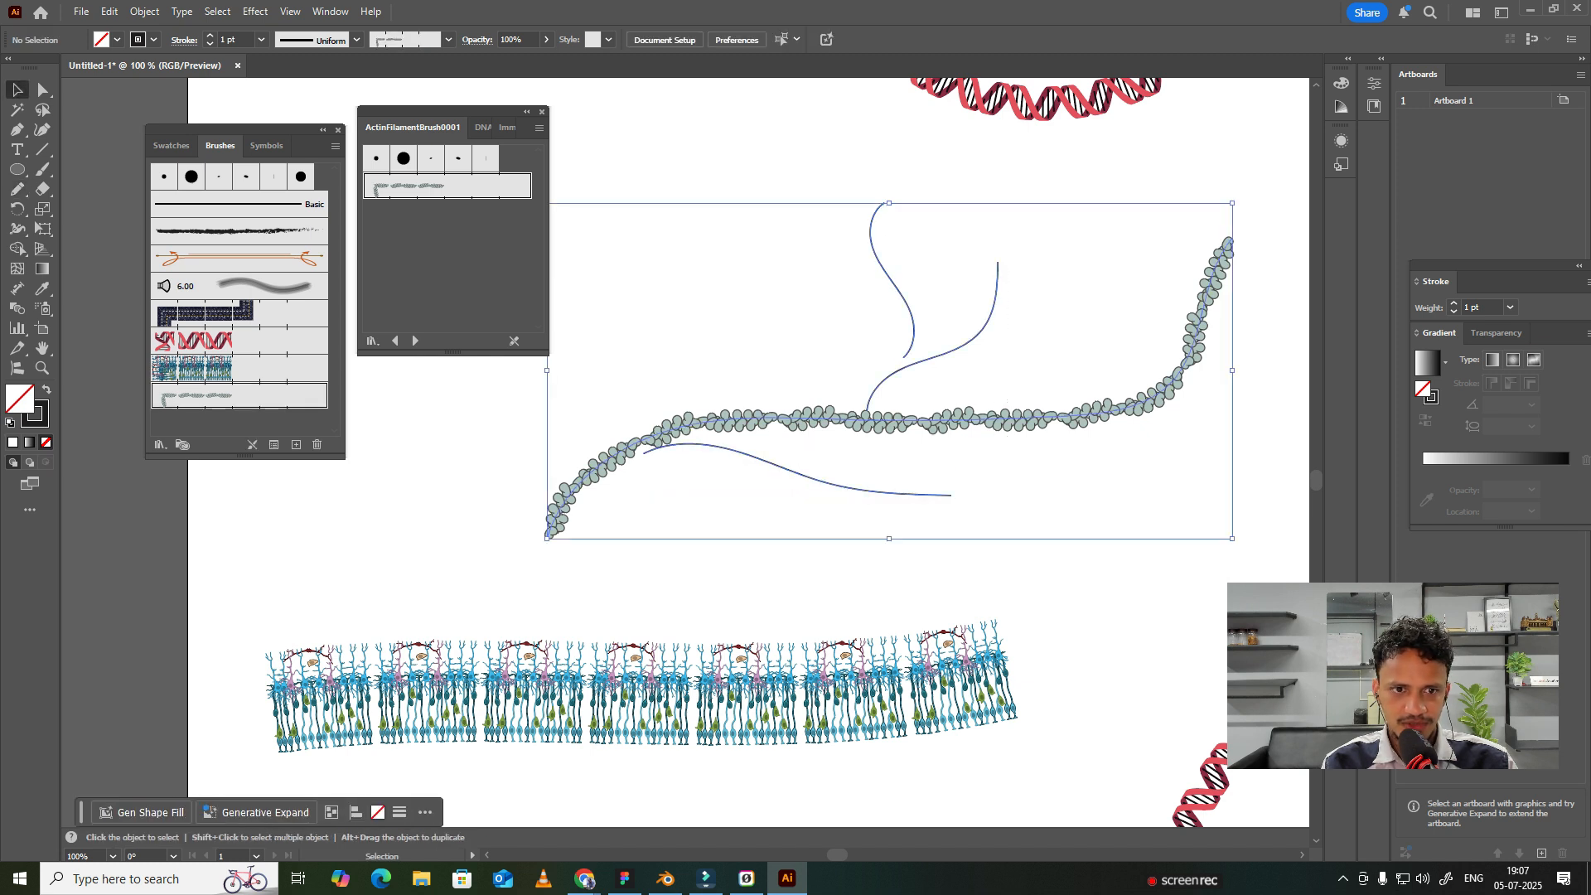
{"action": "left_click", "coordinate": [448, 186]}
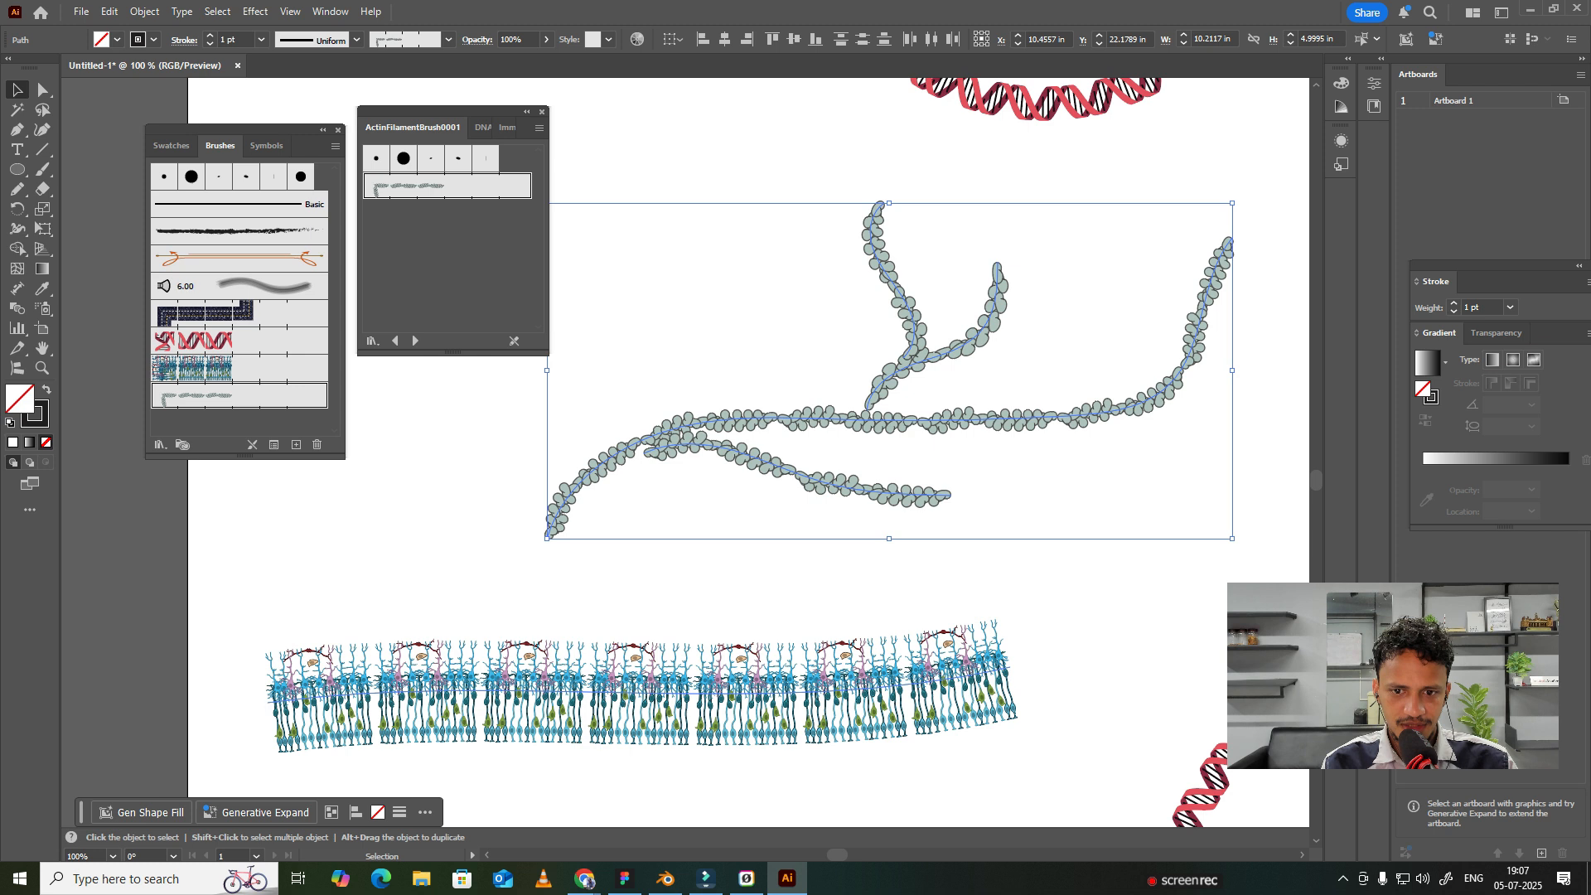
Switch to Chrome to review the Glyco Protein Brush details, then return to Illustrator and dismiss the auto-backup warning.
{"action": "left_click", "coordinate": [585, 878]}
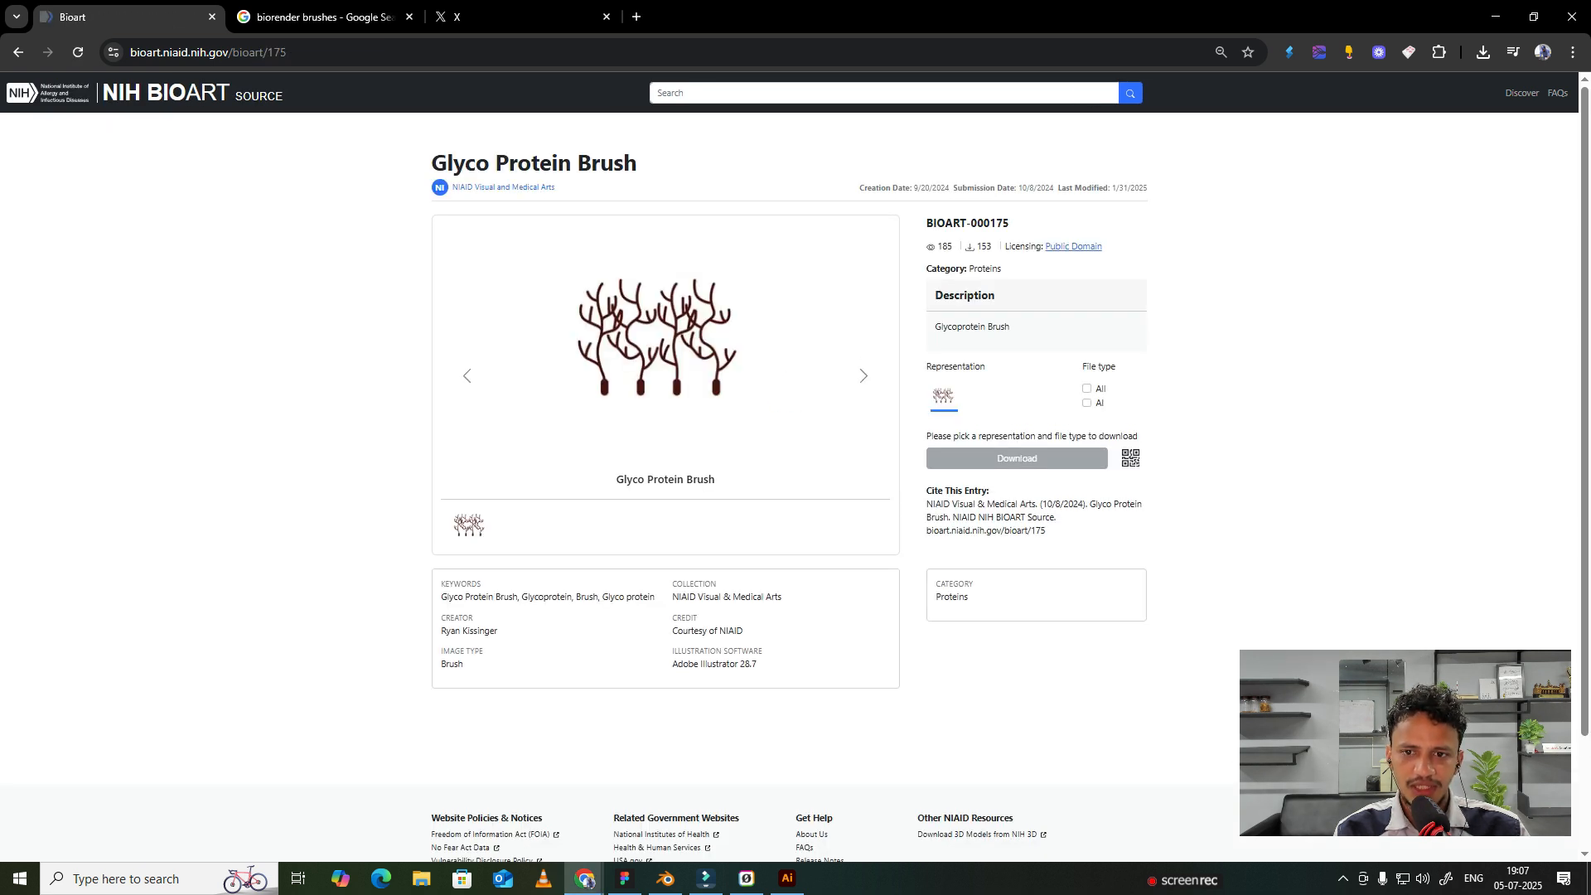
{"action": "left_click_drag", "start_coordinate": [441, 596], "coordinate": [464, 663]}
{"action": "left_click", "coordinate": [787, 878]}
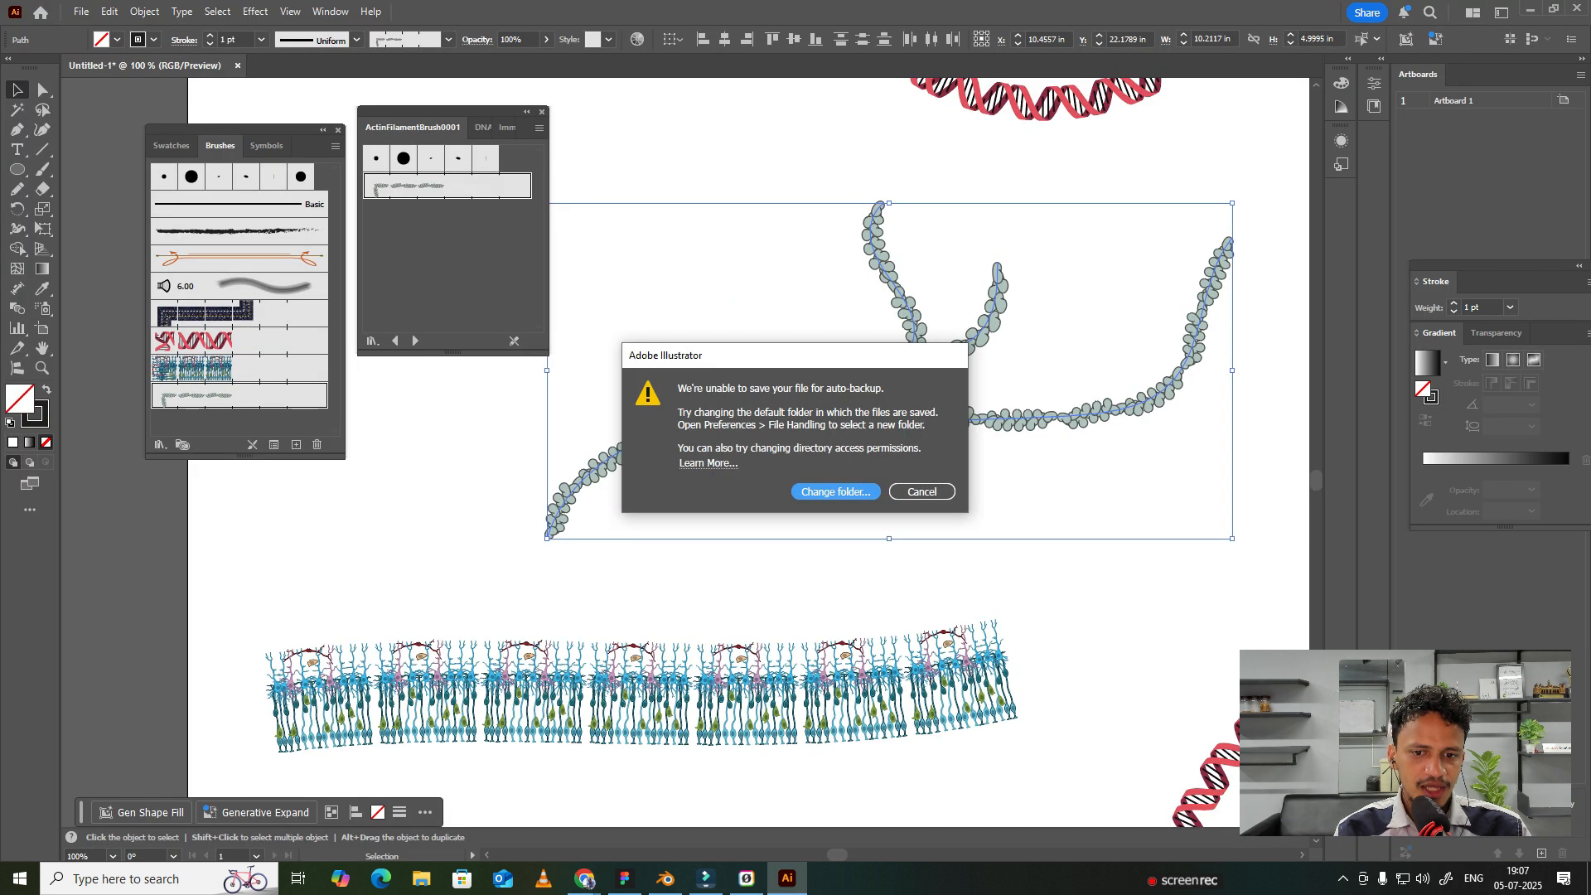
{"action": "left_click", "coordinate": [922, 491]}
Draw a hexagon about 1.2 by 1.4 in with the Polygon tool in the artboard's empty upper area.
{"action": "scroll", "coordinate": [952, 530], "scroll_direction": "right", "scroll_amount": 2}
{"action": "scroll", "coordinate": [959, 549], "scroll_direction": "down", "scroll_amount": 5}
{"action": "scroll", "coordinate": [977, 323], "scroll_direction": "up", "scroll_amount": 3}
{"action": "scroll", "coordinate": [977, 323], "scroll_direction": "up", "scroll_amount": 4}
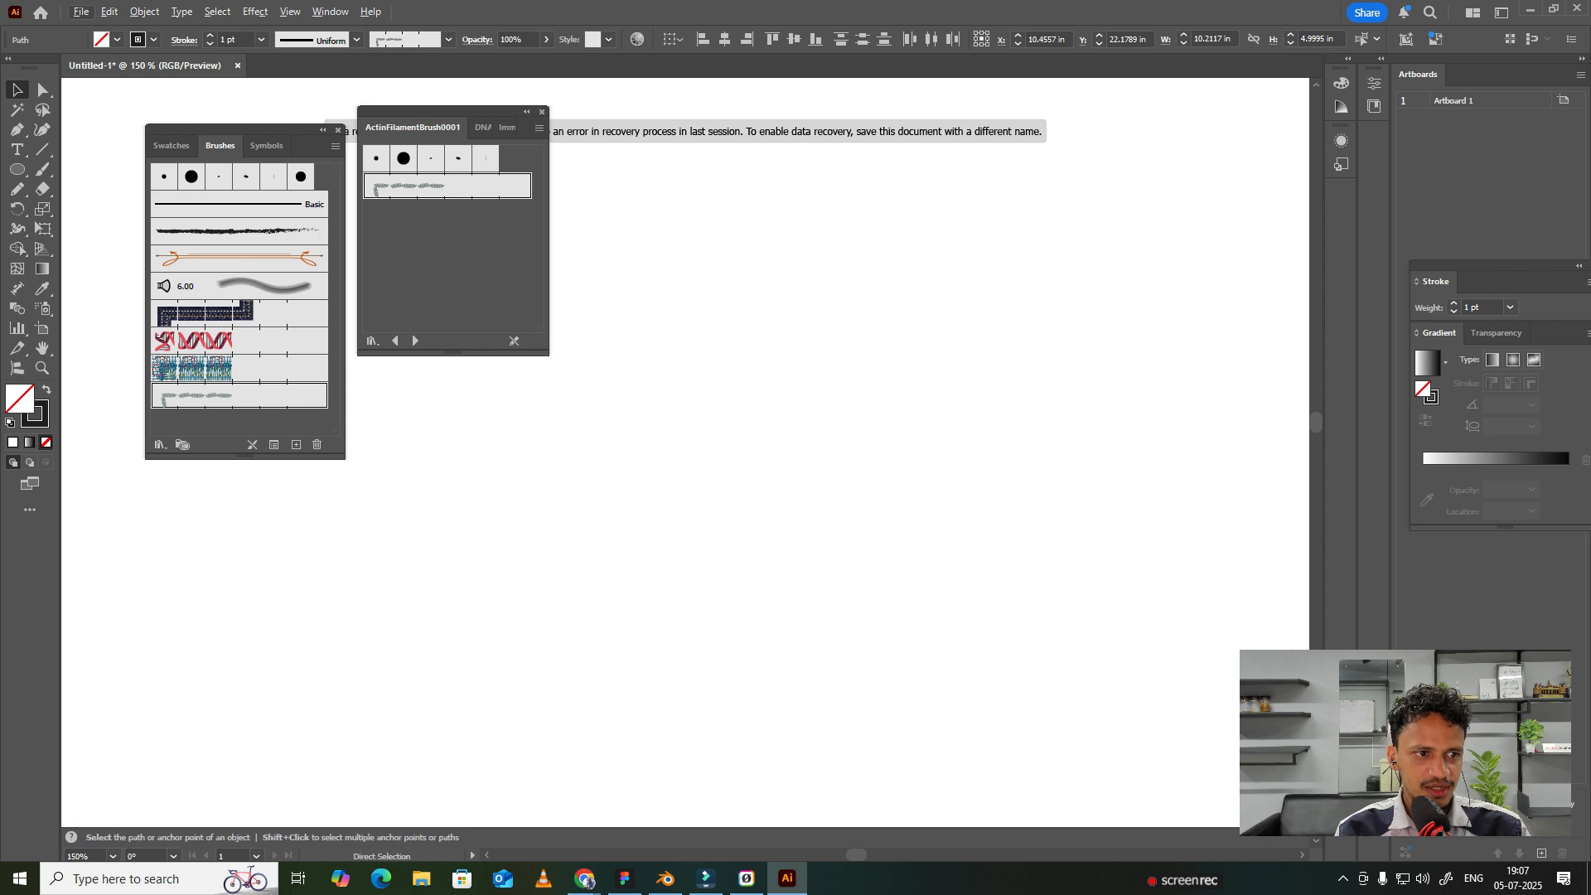
{"action": "scroll", "coordinate": [977, 381], "scroll_direction": "down", "scroll_amount": 3}
{"action": "left_click", "coordinate": [17, 169]}
{"action": "left_click", "coordinate": [95, 229]}
{"action": "mouse_move", "coordinate": [685, 462]}
{"action": "left_mouse_down"}
{"action": "mouse_move", "coordinate": [715, 447]}
{"action": "mouse_move", "coordinate": [675, 364]}
{"action": "mouse_move", "coordinate": [676, 488]}
{"action": "mouse_move", "coordinate": [632, 551]}
{"action": "mouse_move", "coordinate": [741, 537]}
{"action": "mouse_move", "coordinate": [723, 537]}
{"action": "mouse_move", "coordinate": [646, 296]}
{"action": "mouse_move", "coordinate": [693, 296]}
{"action": "mouse_move", "coordinate": [637, 254]}
{"action": "left_mouse_up"}
{"action": "key", "text": "v"}
Fill the hexagon solid black without a stroke and duplicate it into a seven-hexagon vertical chain with a forked lower end.
{"action": "left_click", "coordinate": [46, 390]}
{"action": "left_click", "coordinate": [750, 377]}
{"action": "left_click", "coordinate": [787, 331]}
{"action": "scroll", "coordinate": [787, 331], "scroll_direction": "right", "scroll_amount": 2}
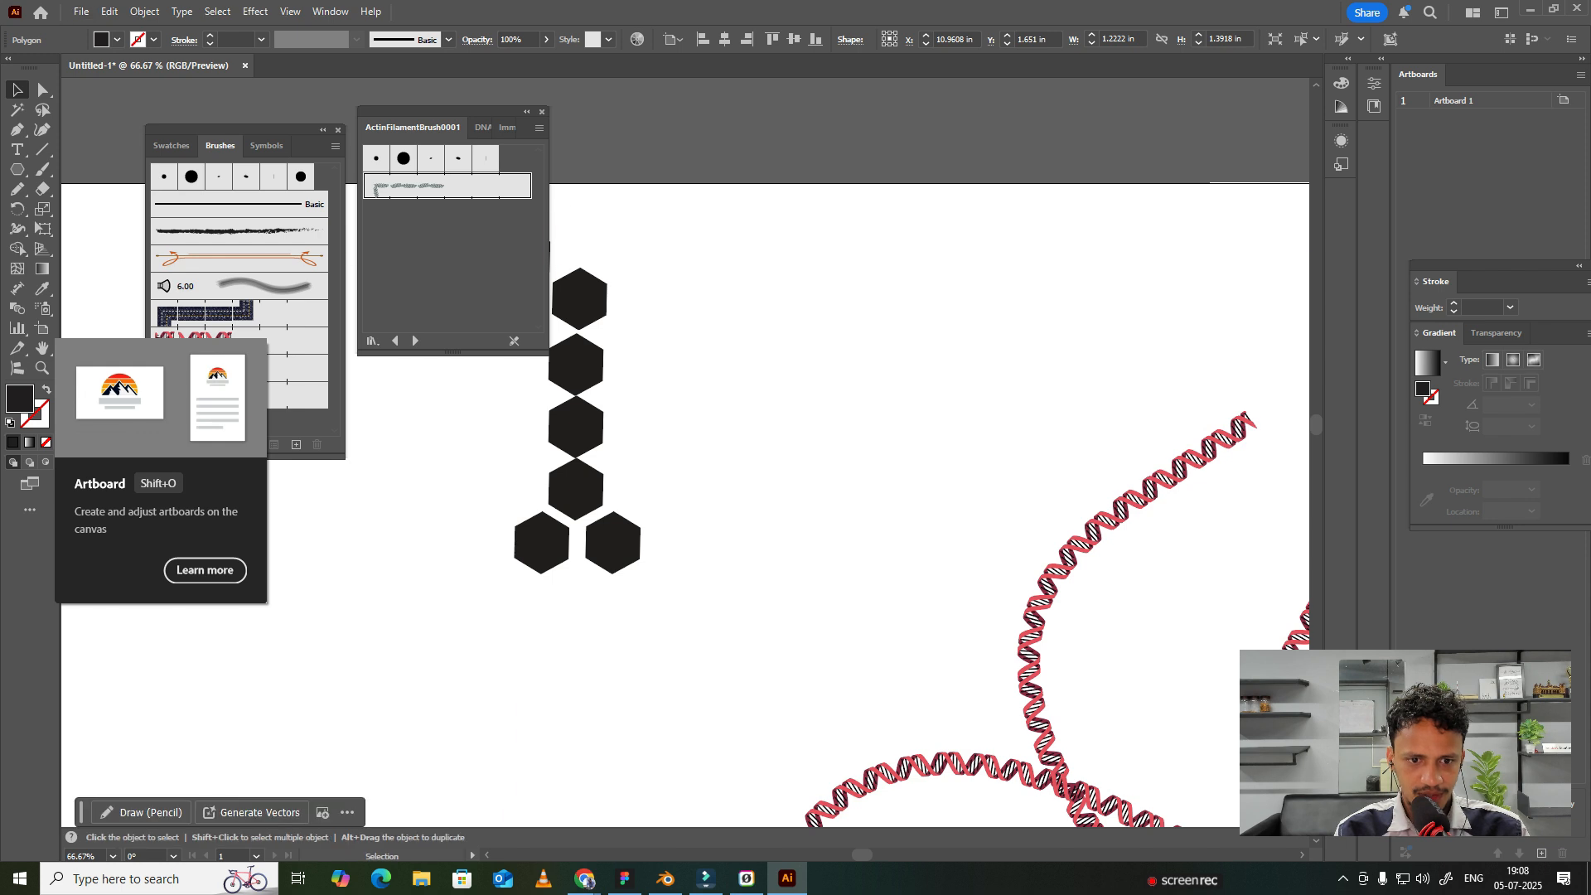
Select all seven hexagons and move them together toward the artboard's upper-left corner.
{"action": "scroll", "coordinate": [684, 497], "scroll_direction": "right", "scroll_amount": 2}
{"action": "scroll", "coordinate": [685, 498], "scroll_direction": "up", "scroll_amount": 1}
{"action": "scroll", "coordinate": [685, 497], "scroll_direction": "left", "scroll_amount": 6}
{"action": "left_click_drag", "start_coordinate": [793, 652], "coordinate": [1052, 244]}
{"action": "left_click_drag", "start_coordinate": [957, 328], "coordinate": [868, 321]}
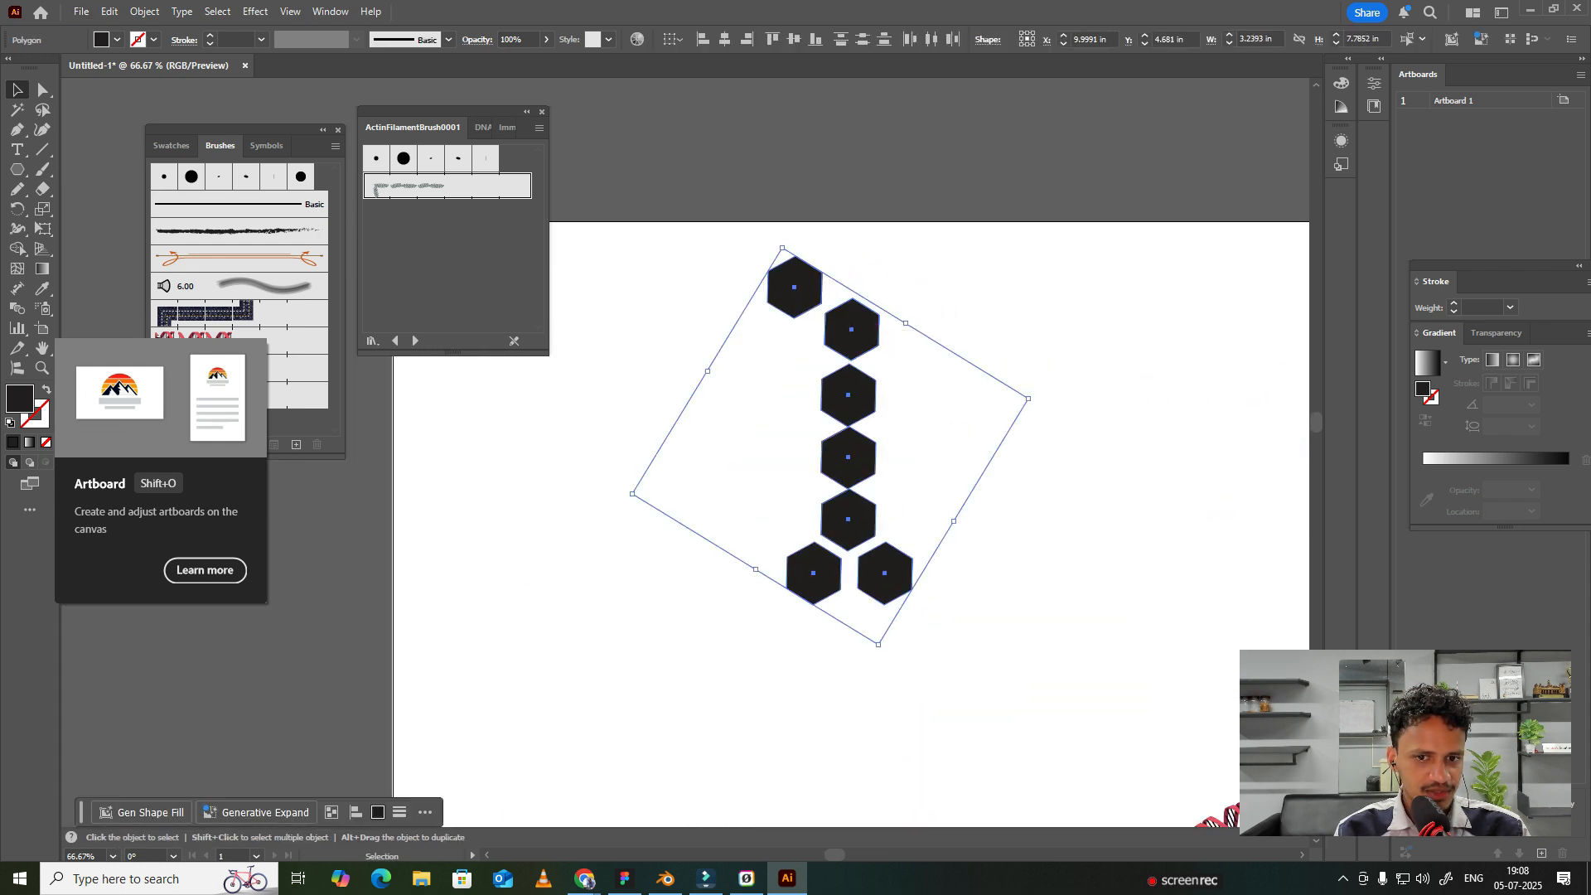
{"action": "left_click_drag", "start_coordinate": [1115, 247], "coordinate": [672, 600]}
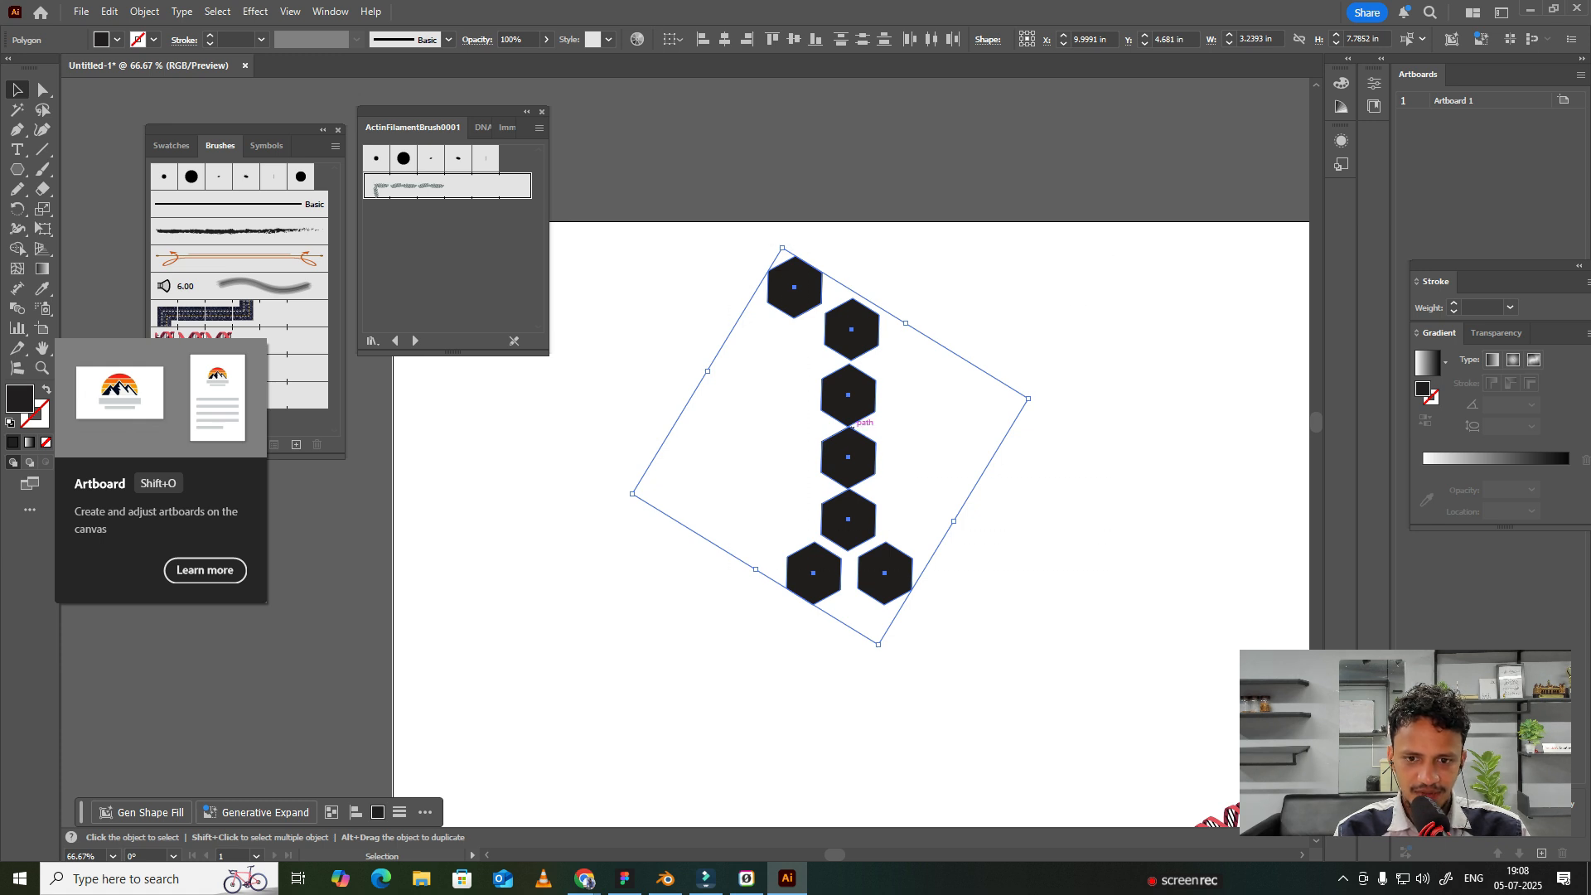
{"action": "left_click_drag", "start_coordinate": [851, 329], "coordinate": [760, 313]}
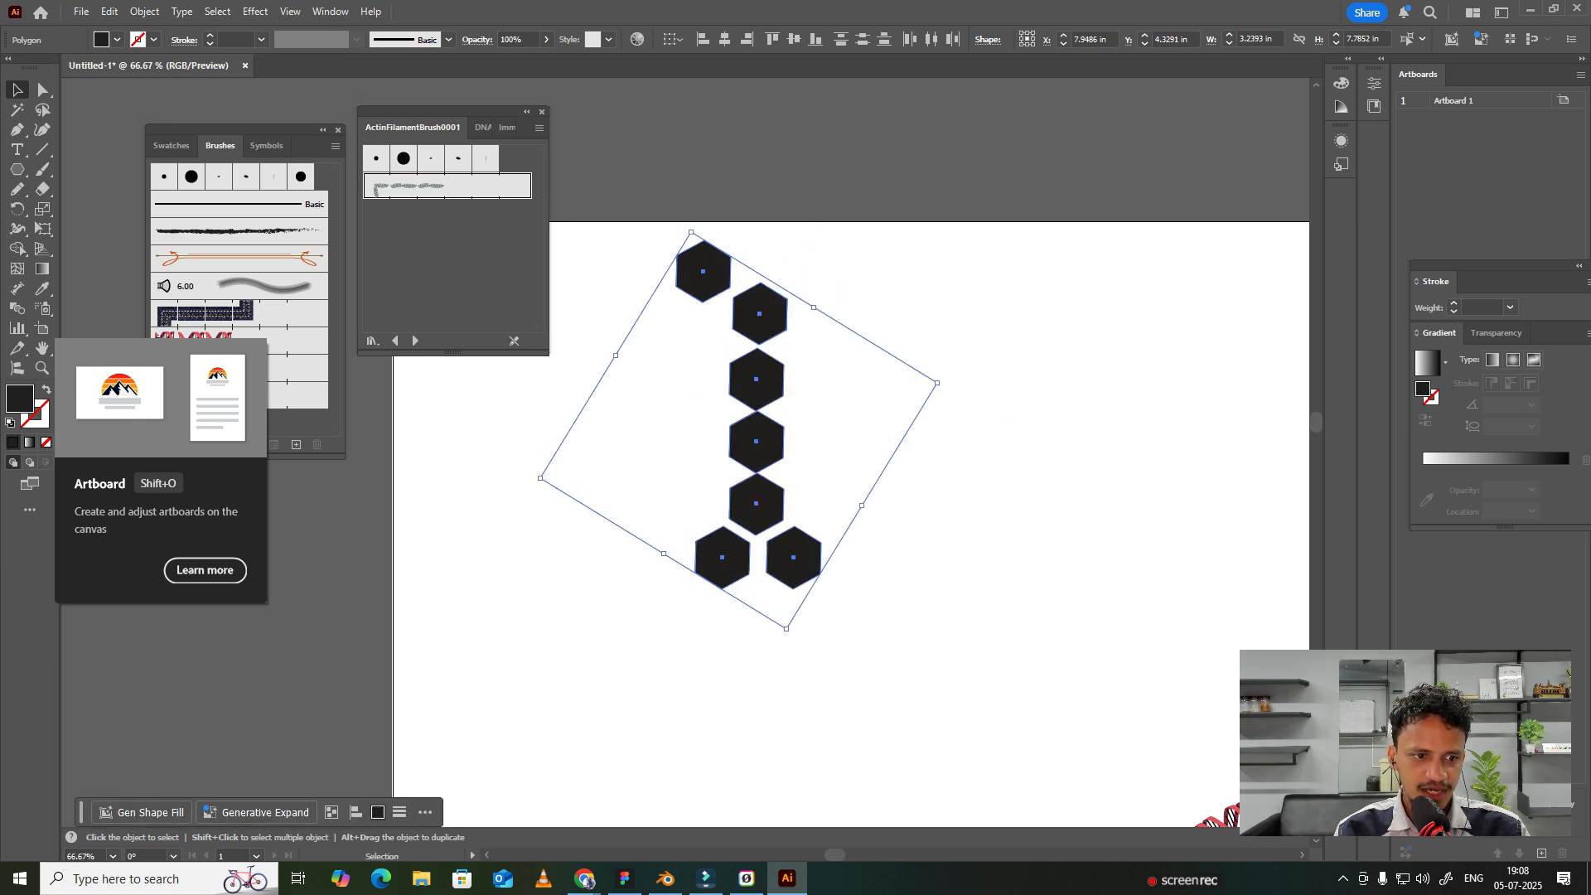
Create a new Pattern Brush from the seven-hexagon chain, keeping the default pattern brush options.
{"action": "key", "text": "ctrl+shift+a"}
{"action": "left_click_drag", "start_coordinate": [1001, 224], "coordinate": [634, 650]}
{"action": "left_click_drag", "start_coordinate": [760, 313], "coordinate": [386, 360]}
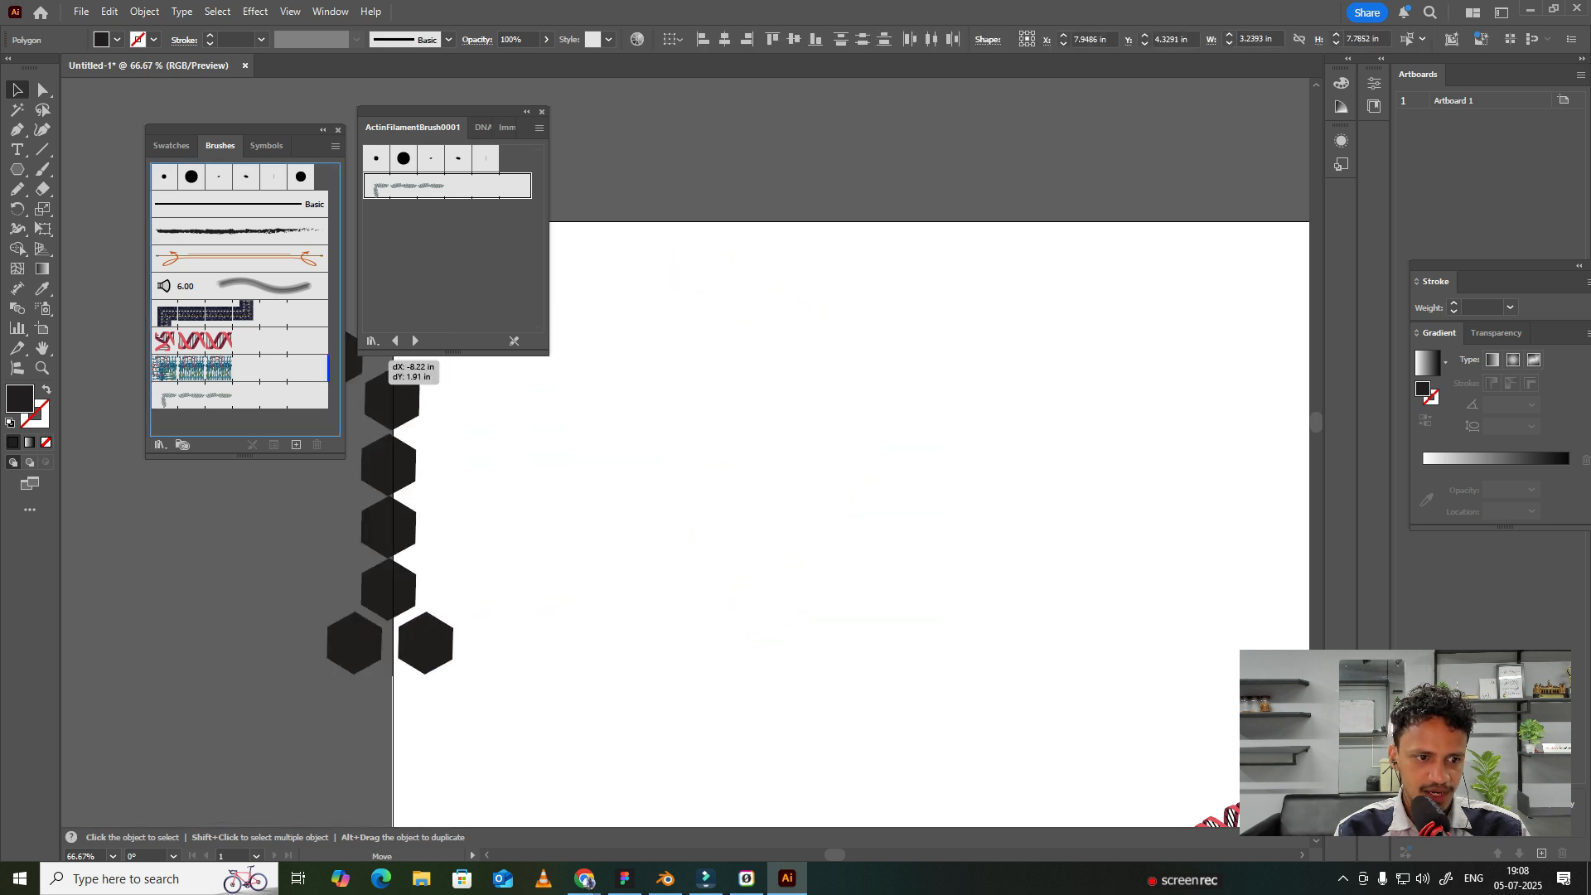
{"action": "left_click_drag", "start_coordinate": [248, 419], "coordinate": [248, 418]}
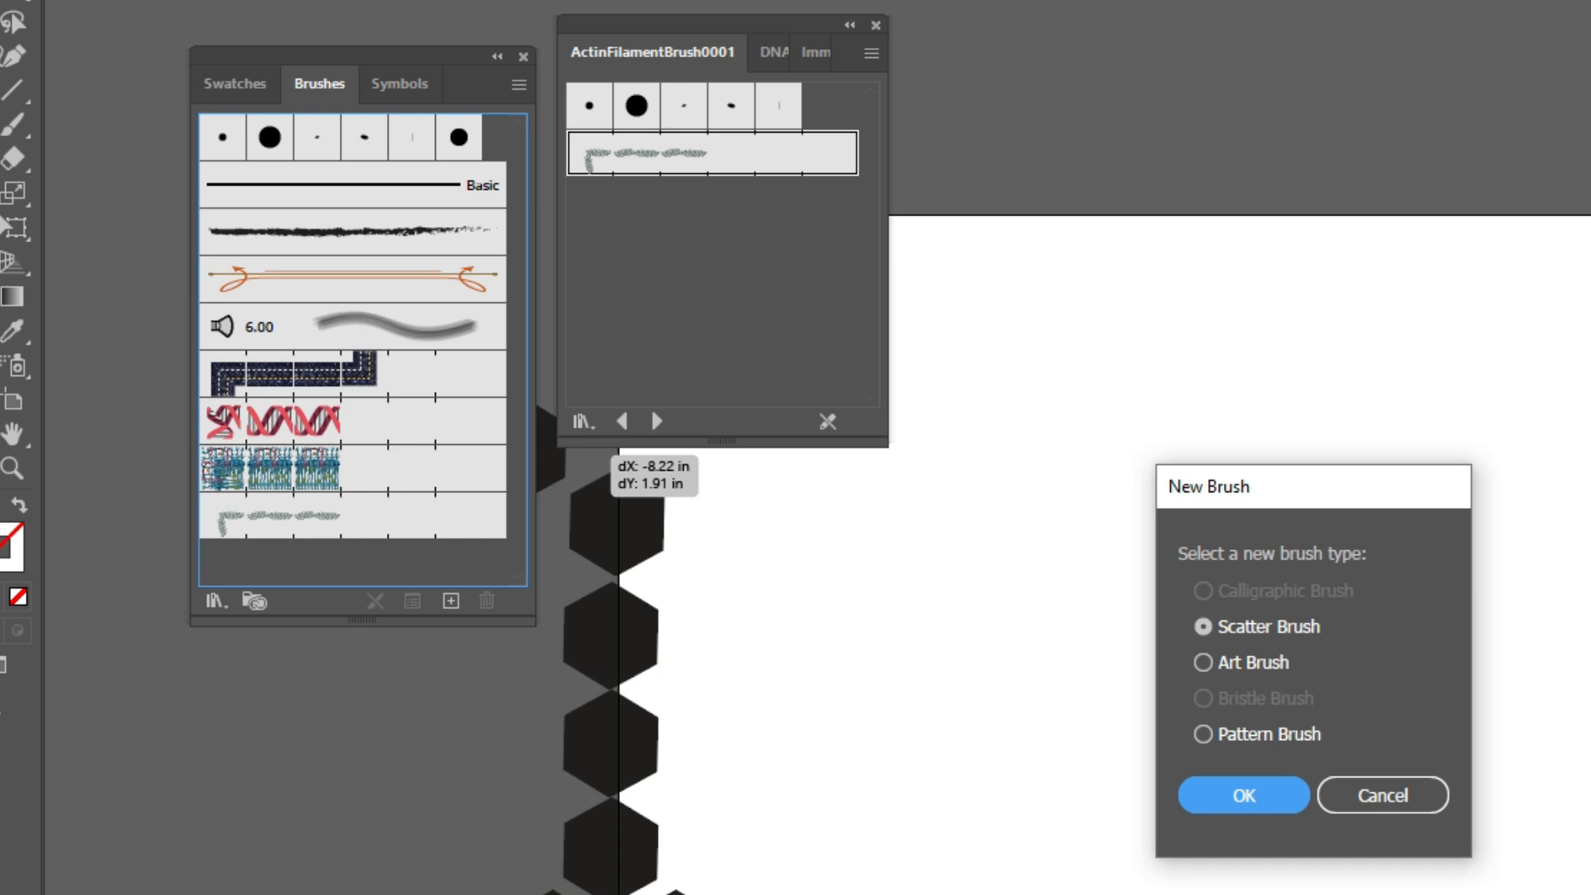
{"action": "left_click", "coordinate": [1202, 734]}
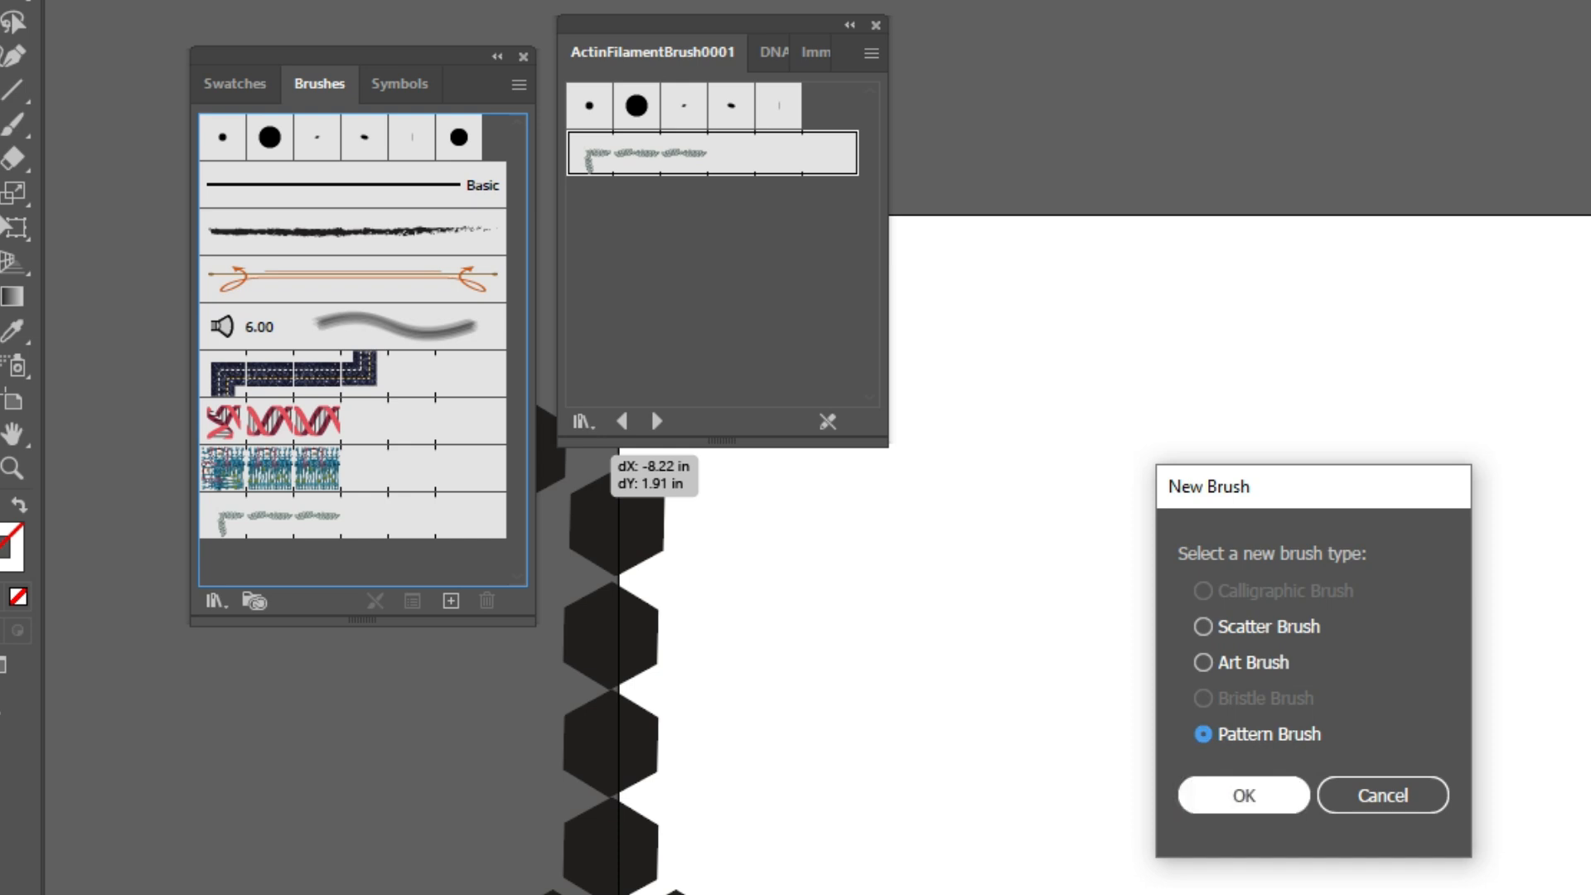
{"action": "left_click", "coordinate": [1243, 794]}
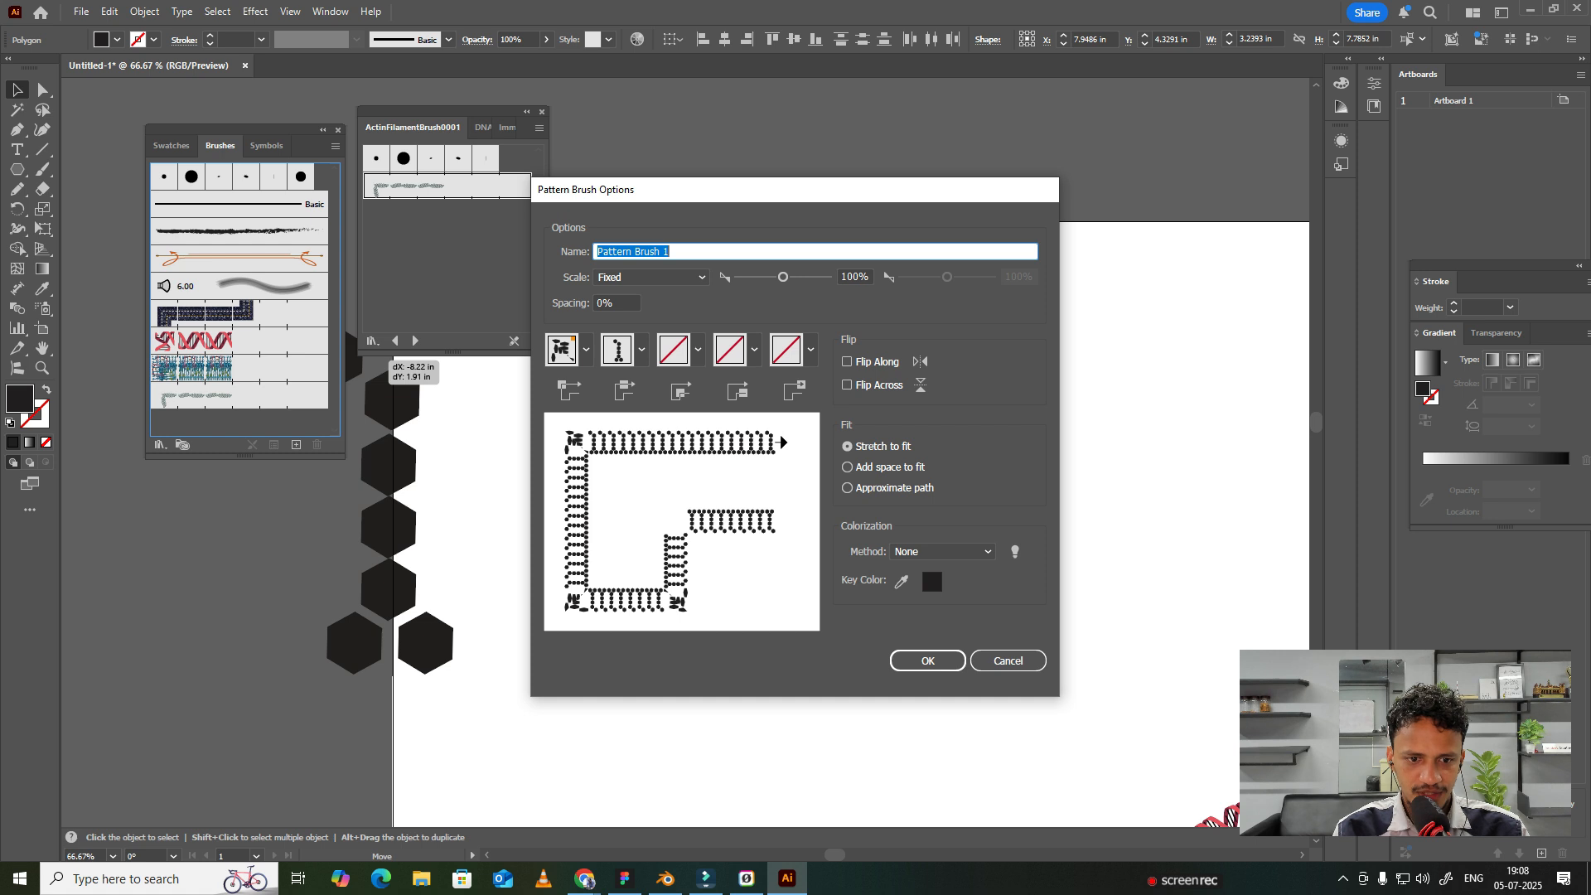
{"action": "left_click", "coordinate": [927, 660]}
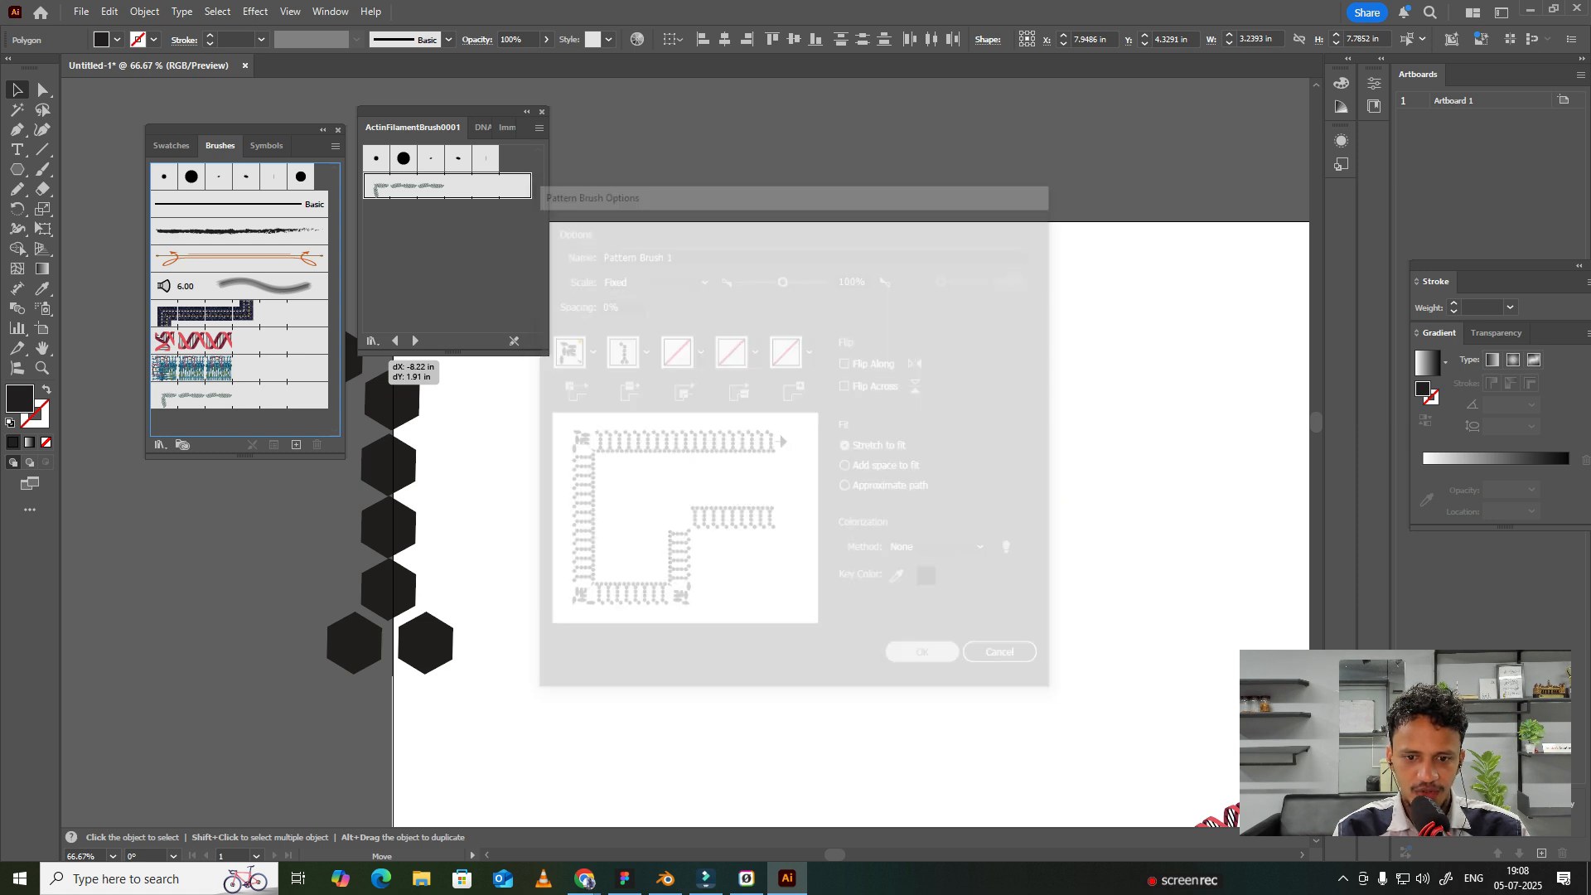
Move the original hexagon chain off the artboard, just above its upper-left corner.
{"action": "scroll", "coordinate": [796, 497], "scroll_direction": "right", "scroll_amount": 2}
{"action": "scroll", "coordinate": [1003, 429], "scroll_direction": "down", "scroll_amount": 3}
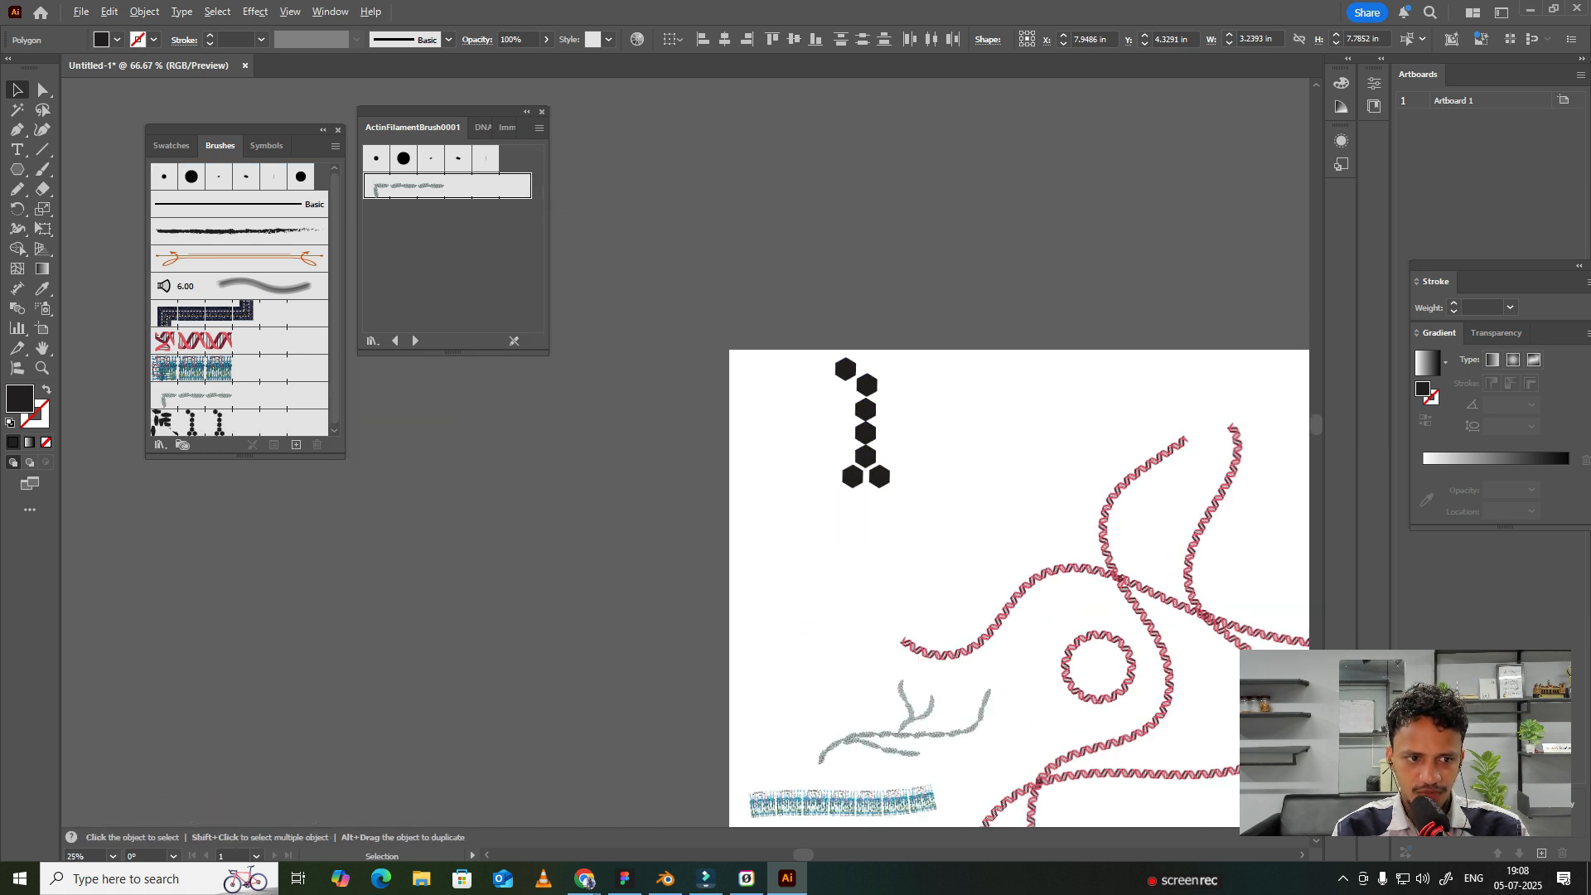
{"action": "left_click_drag", "start_coordinate": [889, 478], "coordinate": [786, 286]}
Draw a gently curved Pencil path about 20.6 by 4.5 in across the artboard's upper-left area.
{"action": "key", "text": "n"}
{"action": "key", "text": "ctrl+shift+a"}
{"action": "left_click_drag", "start_coordinate": [744, 502], "coordinate": [1089, 426]}
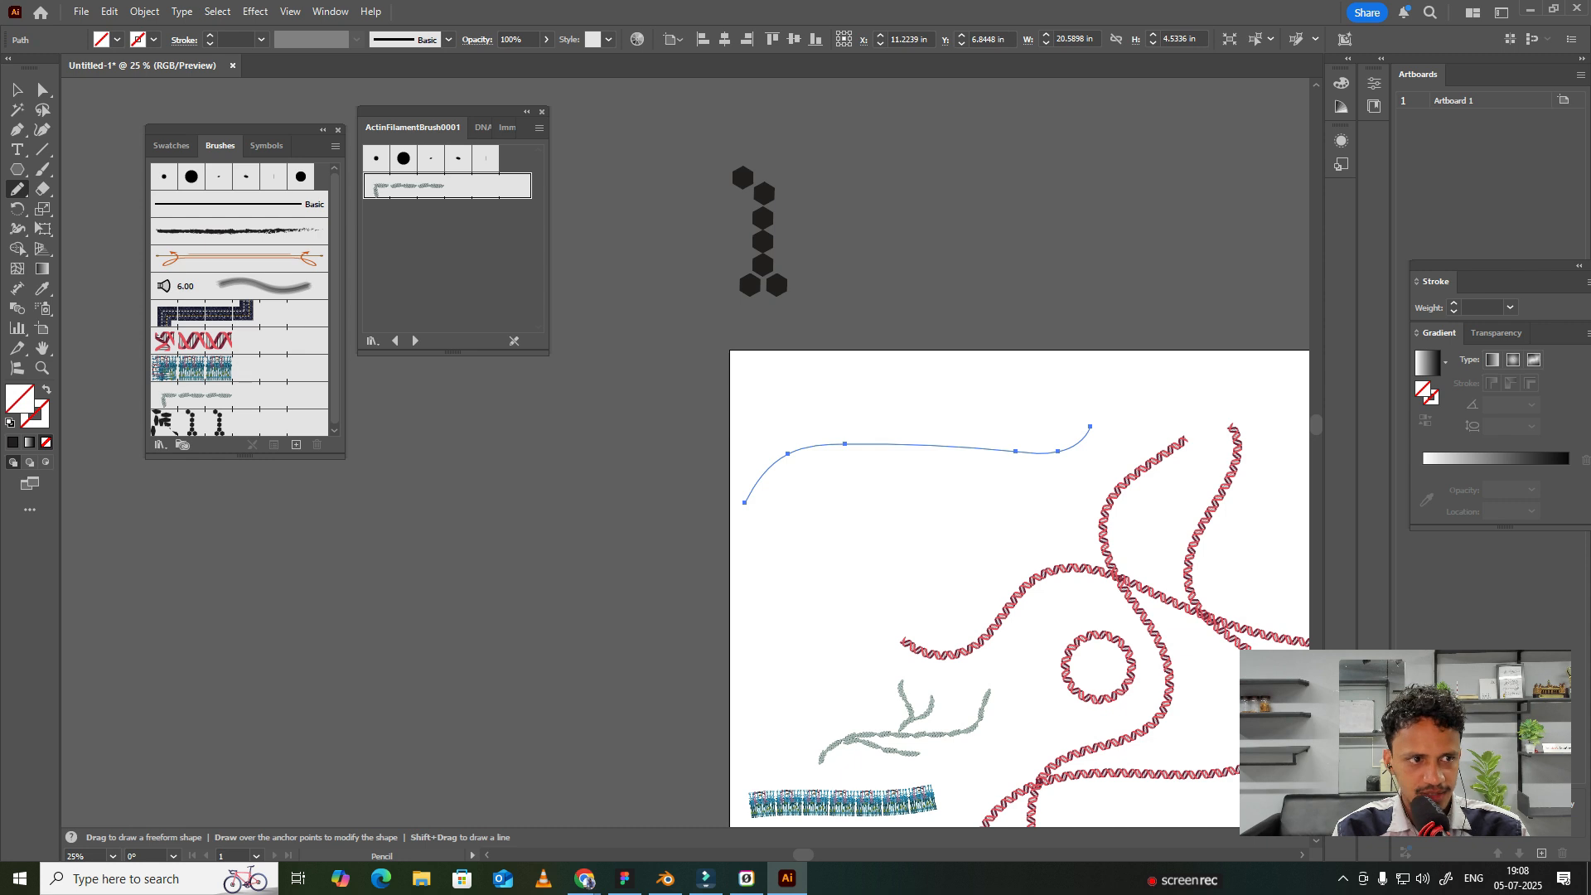
{"action": "key", "text": "v"}
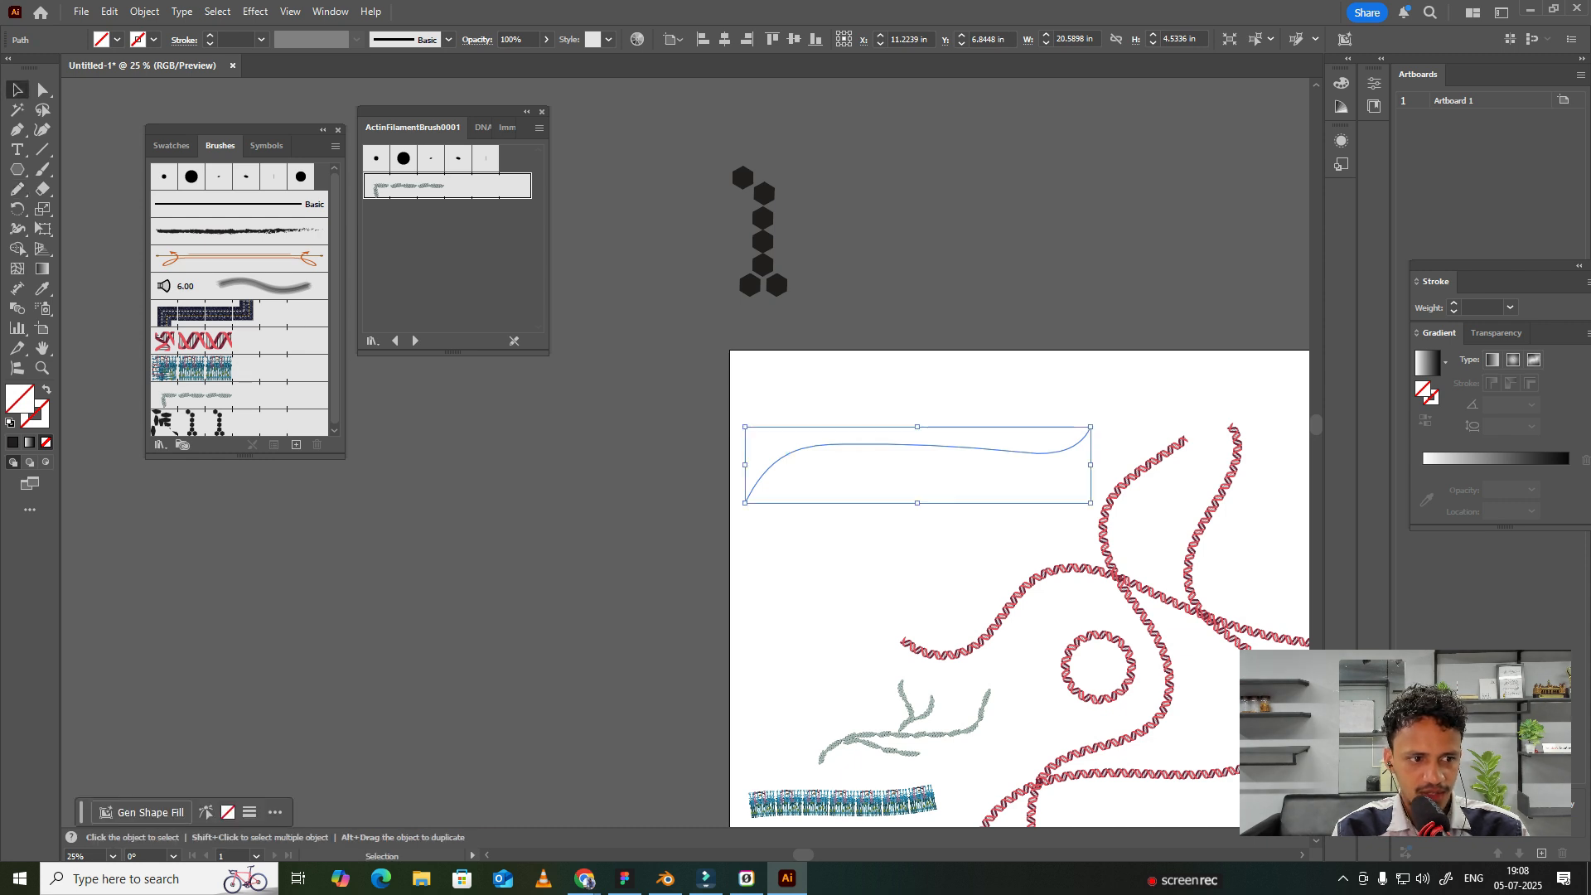
Apply the new hexagon pattern brush to the long curved path.
{"action": "key", "text": "F6"}
{"action": "left_click", "coordinate": [776, 285]}
{"action": "left_click_drag", "start_coordinate": [947, 409], "coordinate": [1061, 513]}
{"action": "left_click", "coordinate": [227, 422]}
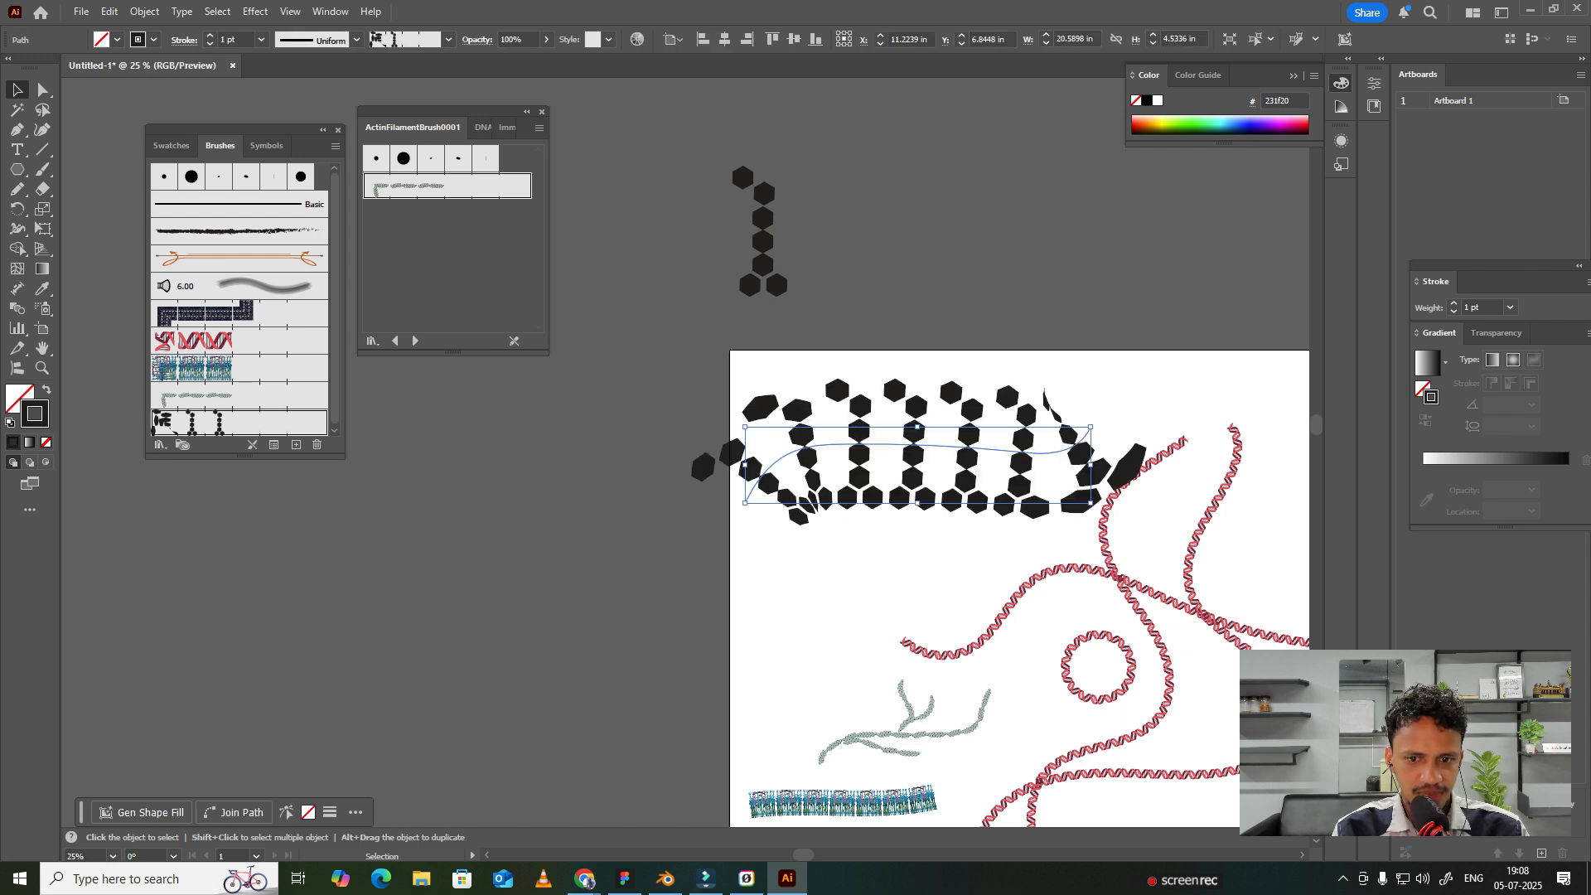
Set the hexagon-brushed path's stroke weight to 0.2 pt.
{"action": "scroll", "coordinate": [1019, 458], "scroll_direction": "left", "scroll_amount": 1}
{"action": "scroll", "coordinate": [1019, 458], "scroll_direction": "up", "scroll_amount": 2}
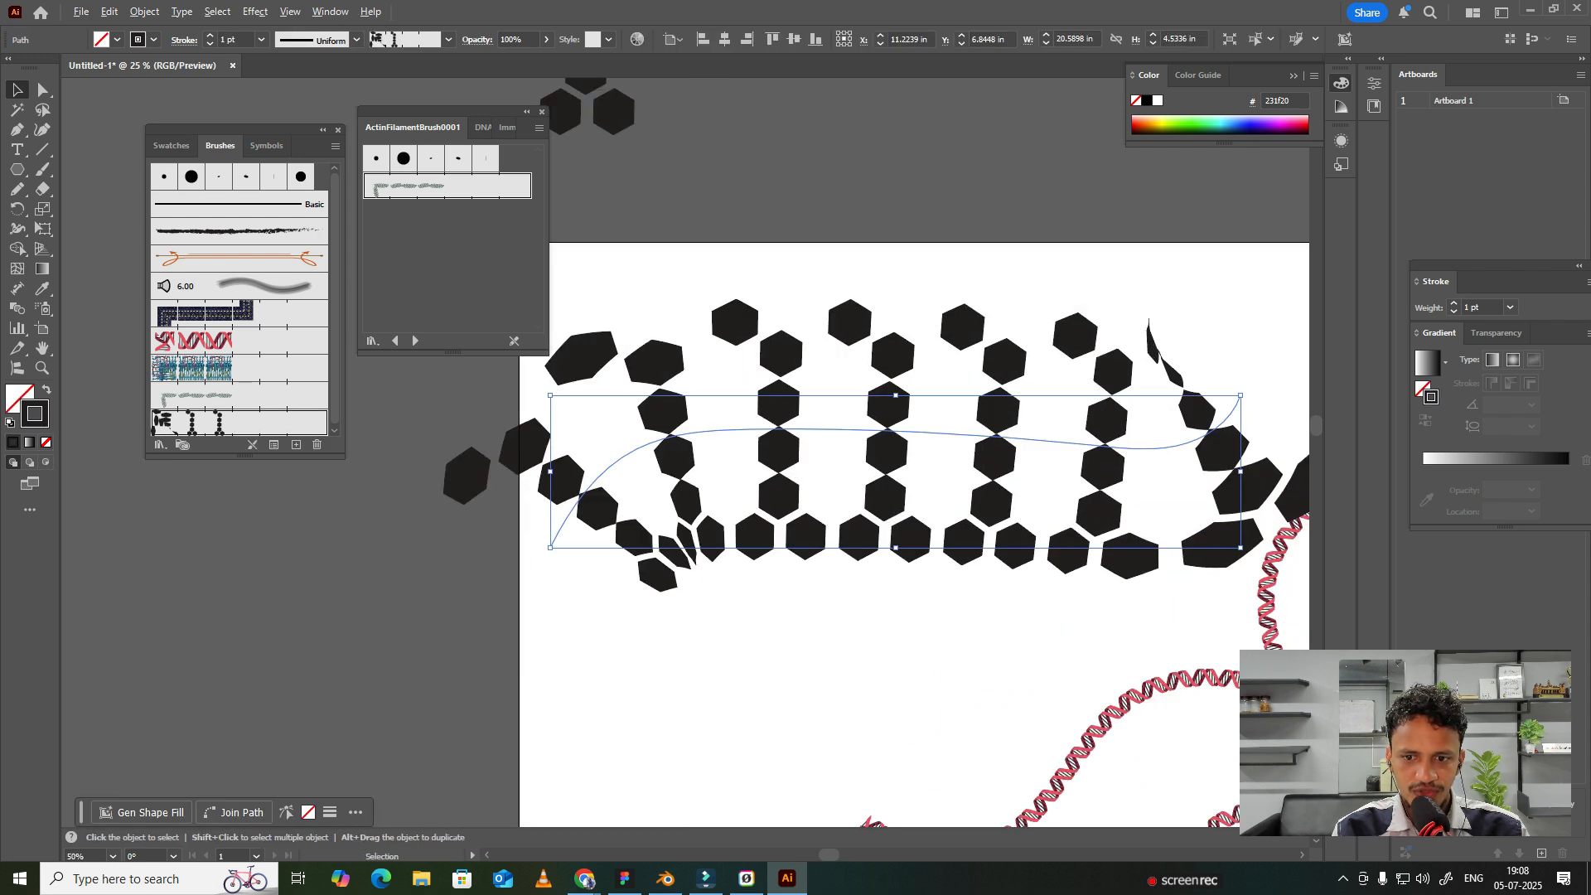
{"action": "scroll", "coordinate": [911, 456], "scroll_direction": "right", "scroll_amount": 1}
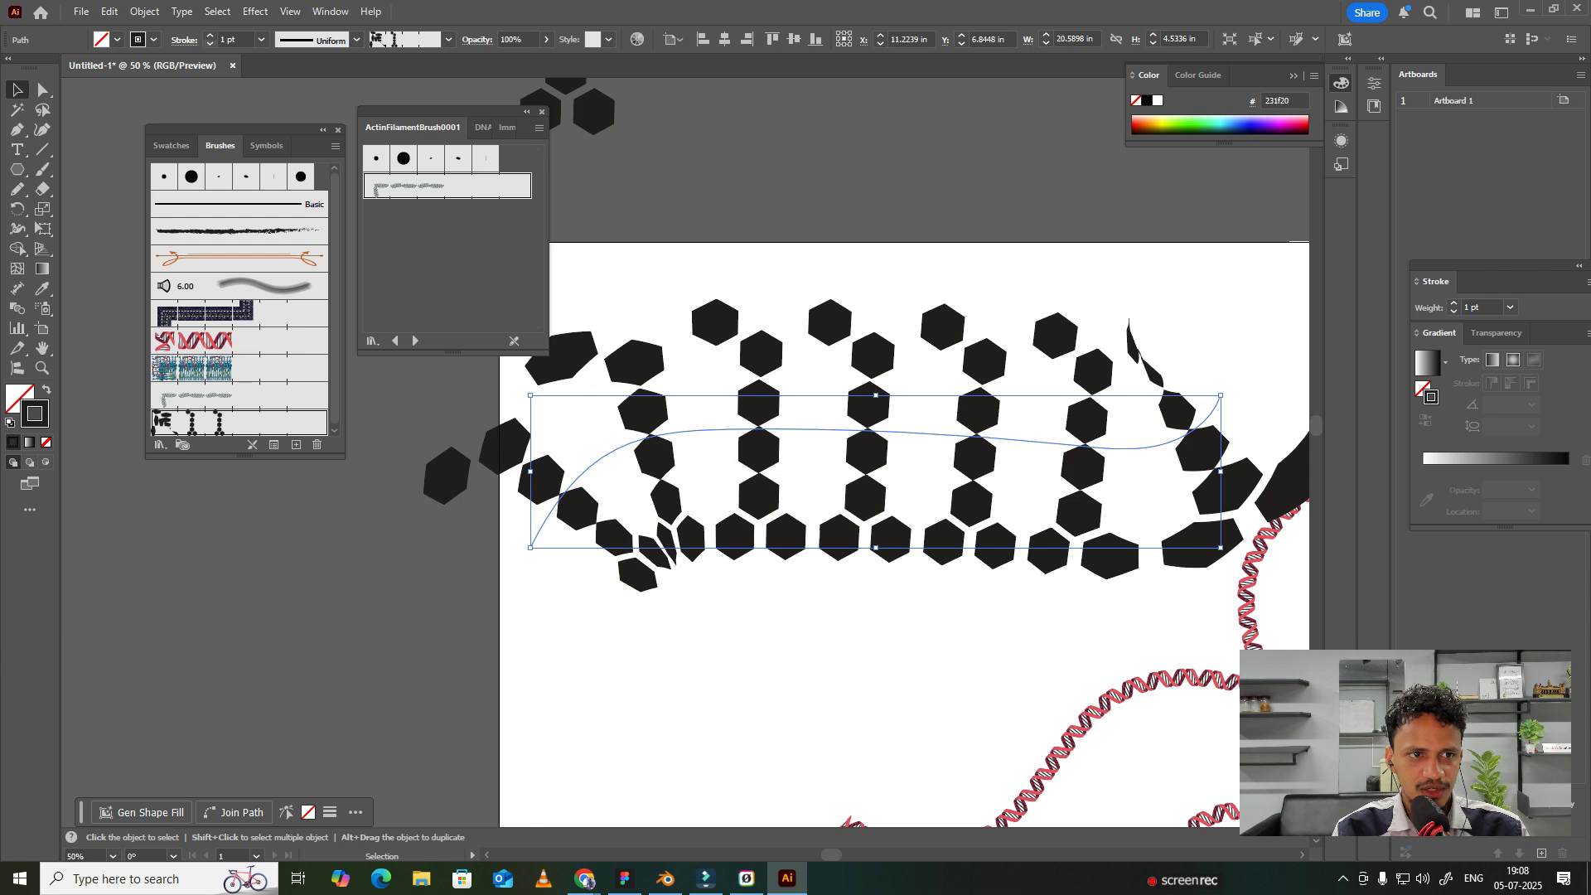
{"action": "left_click", "coordinate": [209, 44]}
{"action": "left_click", "coordinate": [210, 44]}
{"action": "left_click", "coordinate": [210, 44]}
{"action": "left_click", "coordinate": [210, 44]}
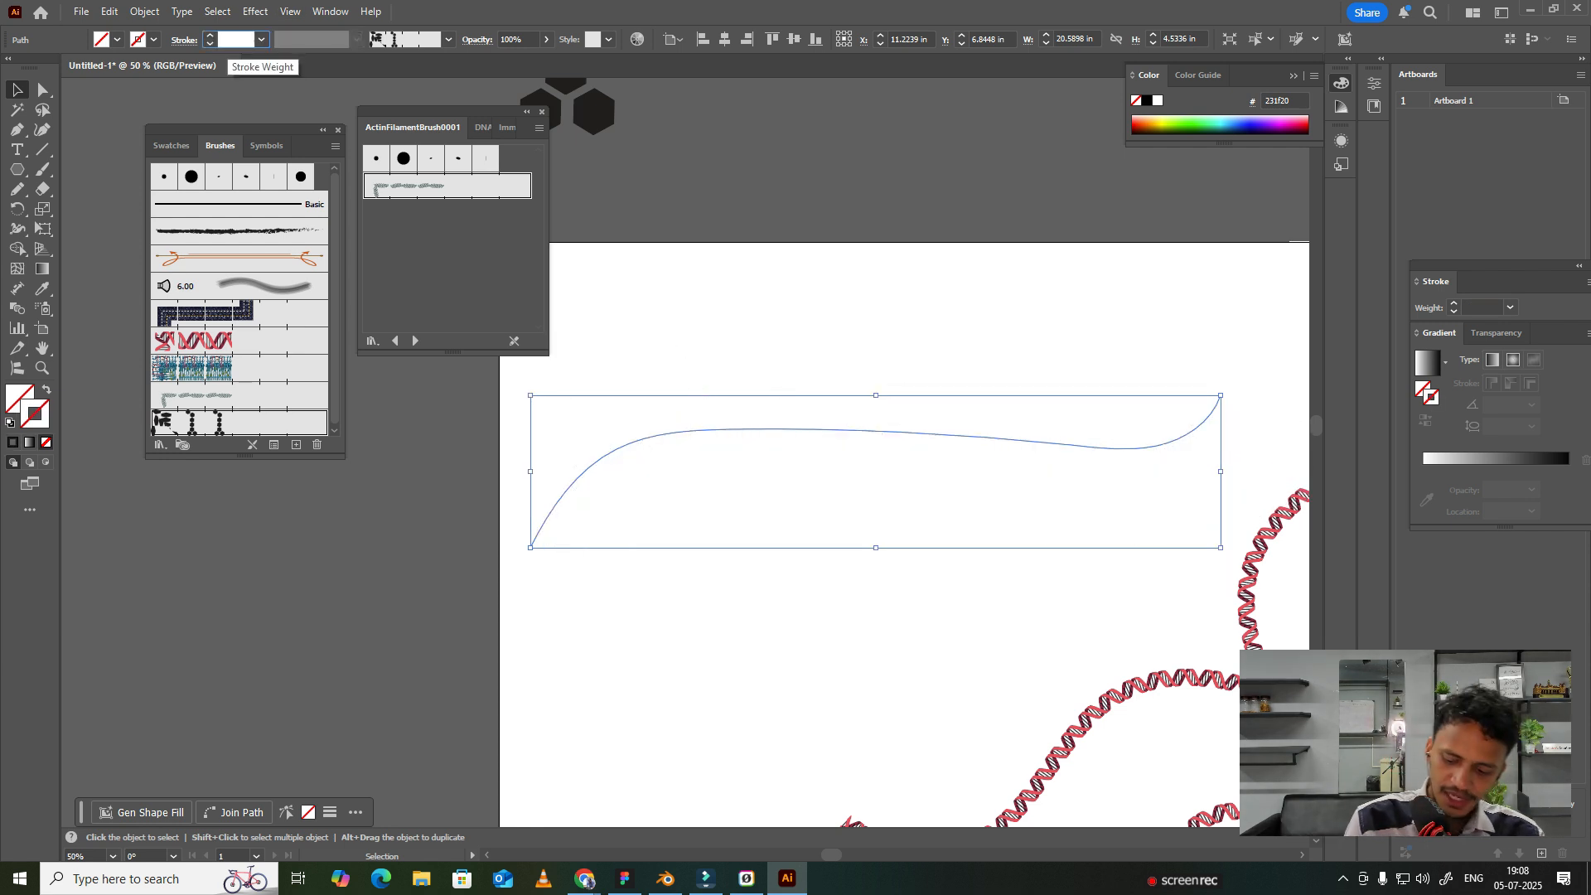
{"action": "type", "text": ".2"}
{"action": "key", "text": "Return"}
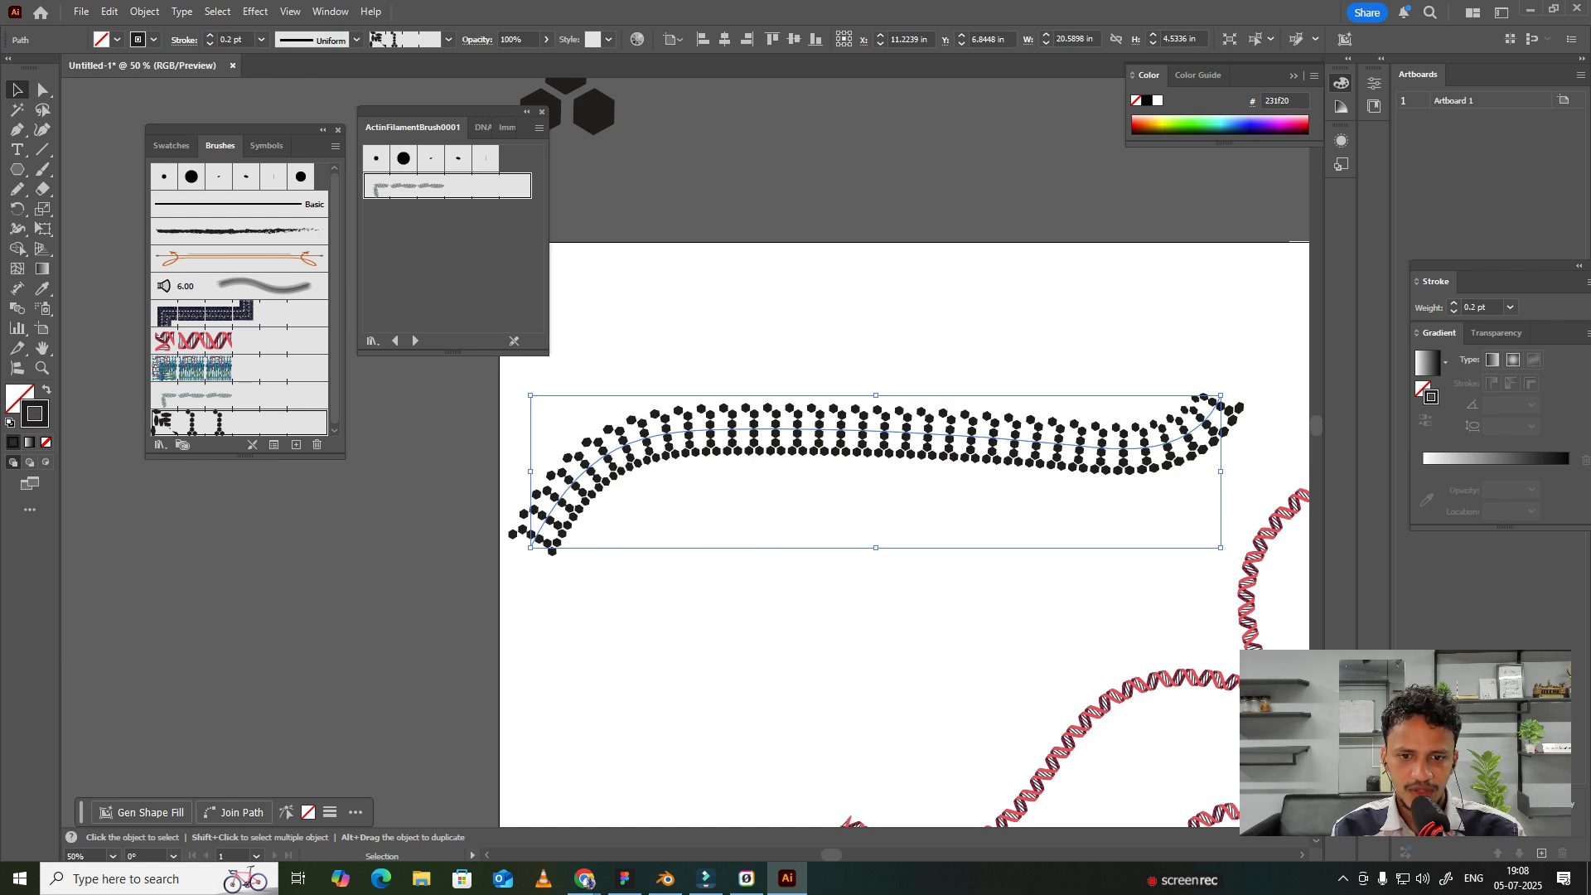
Reduce the hexagon-brushed path's stroke weight to 0.08 pt and deselect it.
{"action": "type", "text": "0.08"}
{"action": "key", "text": "Return"}
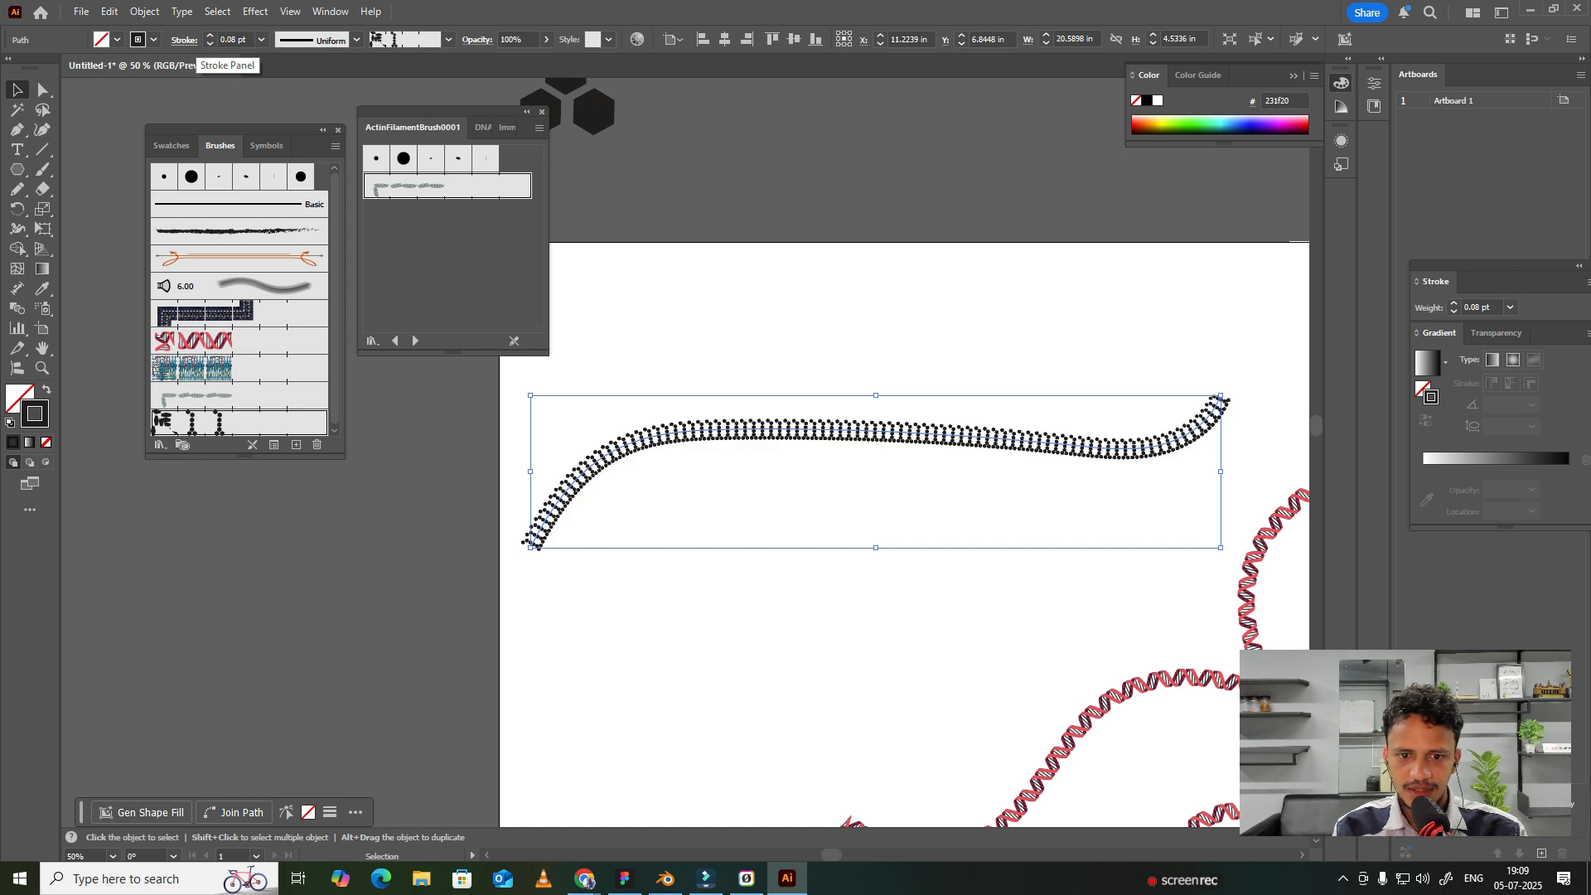
{"action": "left_click", "coordinate": [833, 527]}
{"action": "scroll", "coordinate": [837, 430], "scroll_direction": "left", "scroll_amount": 2}
{"action": "scroll", "coordinate": [838, 430], "scroll_direction": "up", "scroll_amount": 5}
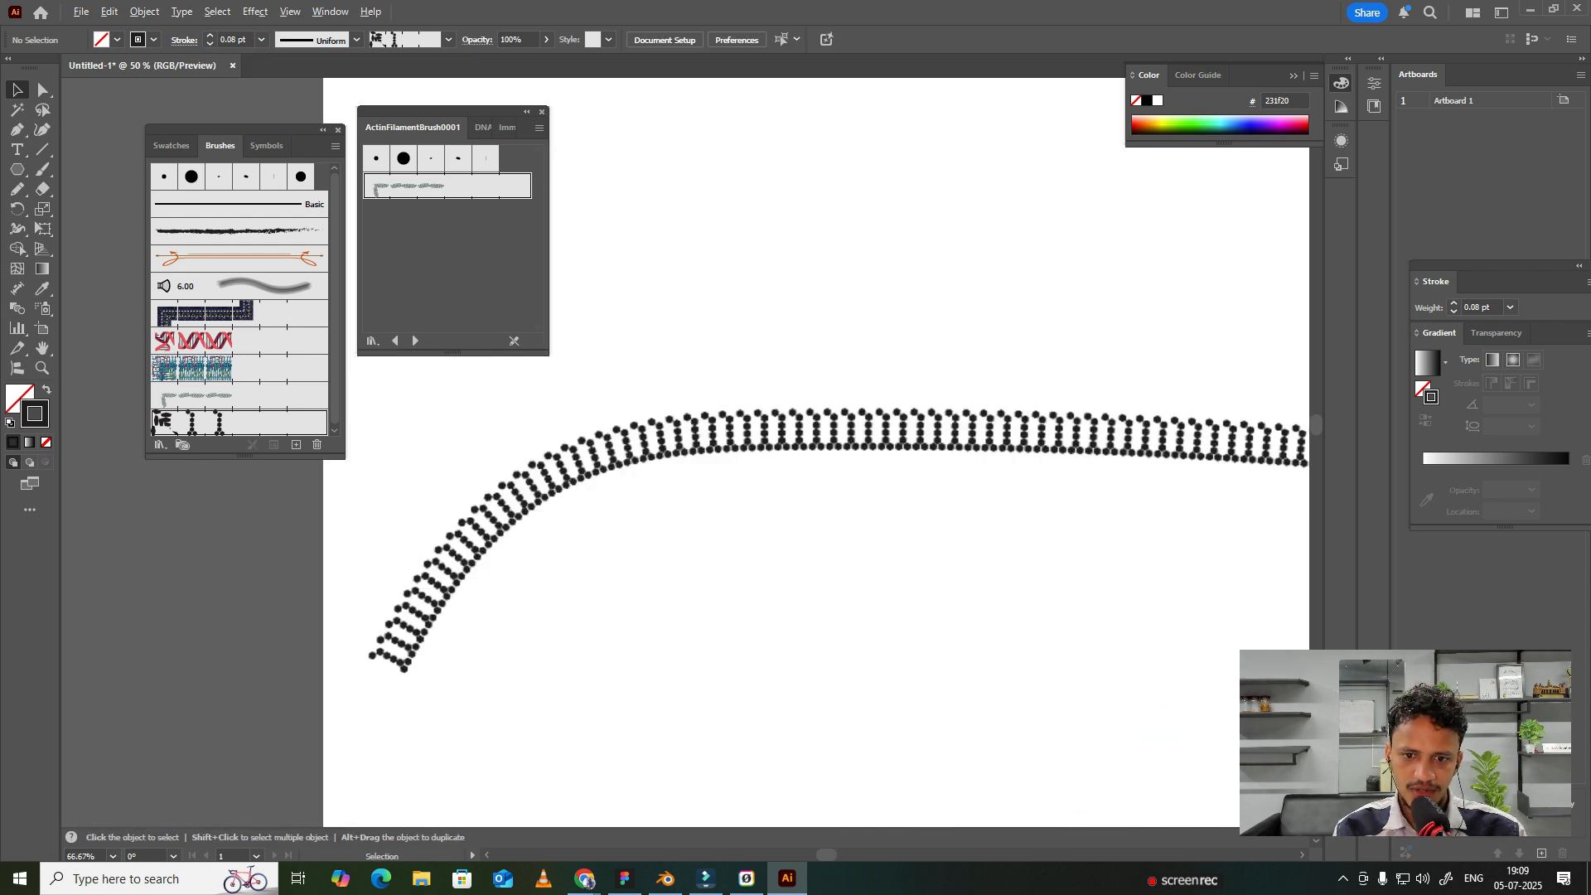
Examine the hexagon-brushed path along its length, as well as all the brushed artwork across the whole artboard.
{"action": "scroll", "coordinate": [704, 820], "scroll_direction": "down", "scroll_amount": 5}
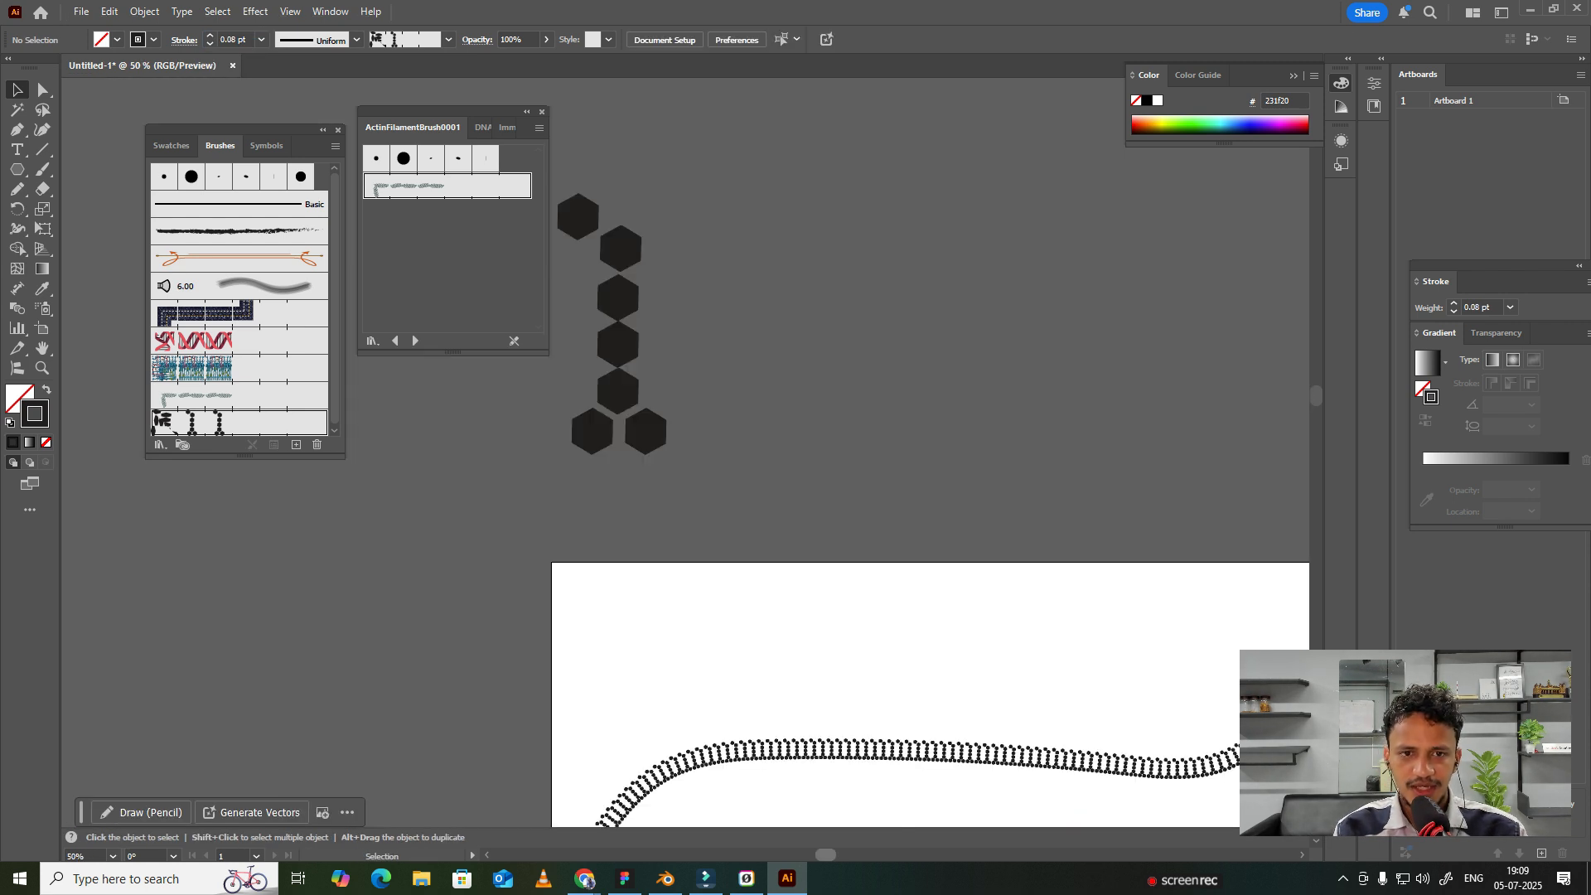
{"action": "scroll", "coordinate": [691, 526], "scroll_direction": "up", "scroll_amount": 1}
{"action": "scroll", "coordinate": [691, 526], "scroll_direction": "right", "scroll_amount": 3}
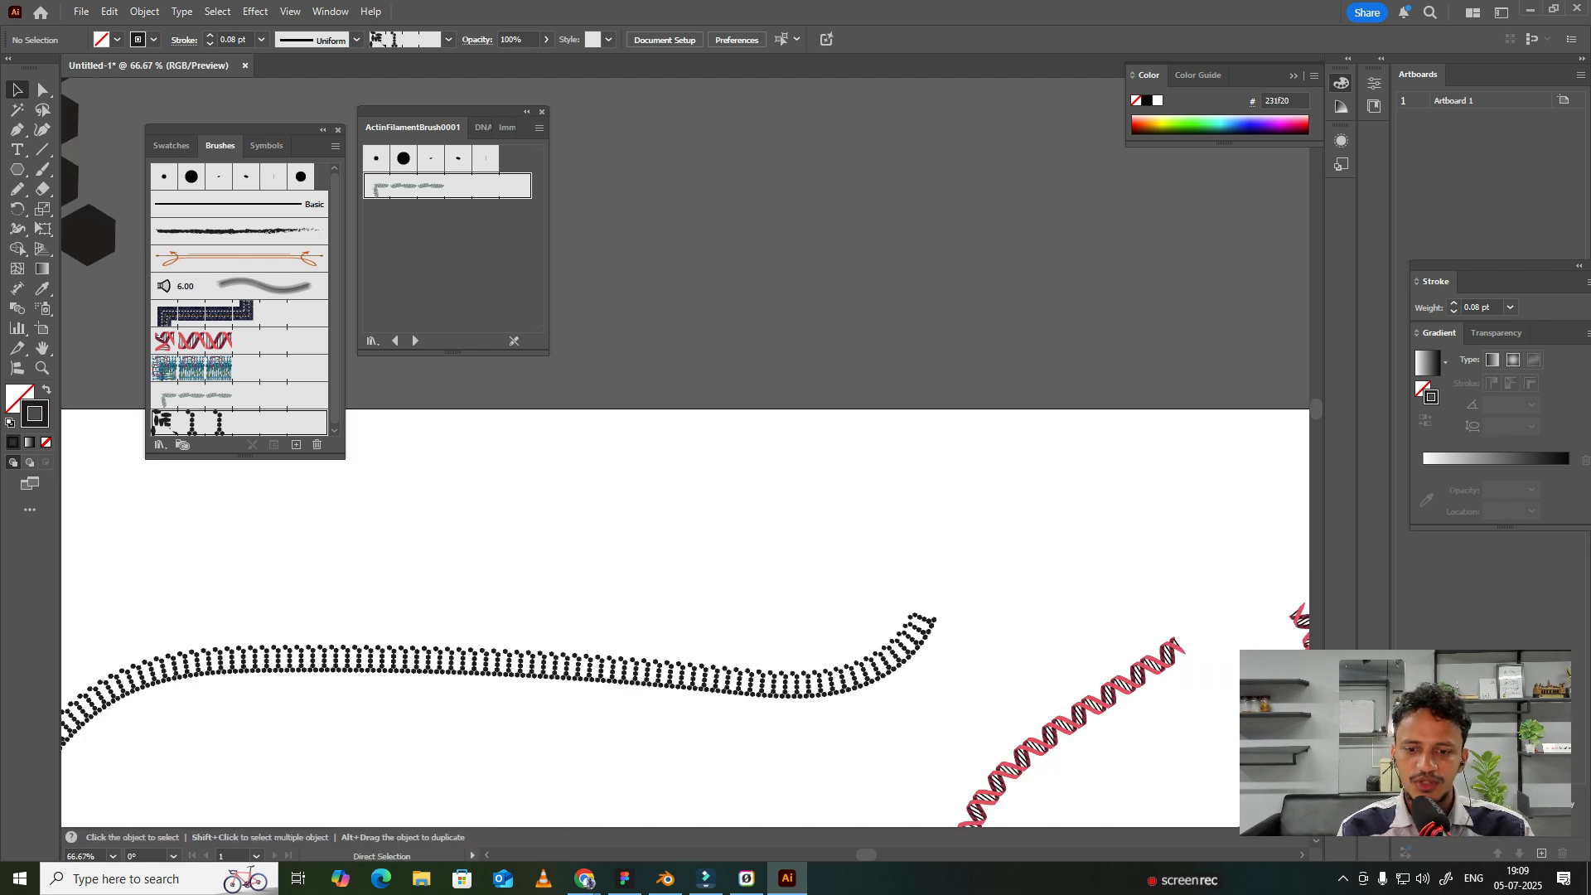
{"action": "left_click_drag", "start_coordinate": [856, 816], "coordinate": [858, 484]}
{"action": "scroll", "coordinate": [858, 588], "scroll_direction": "down", "scroll_amount": 5}
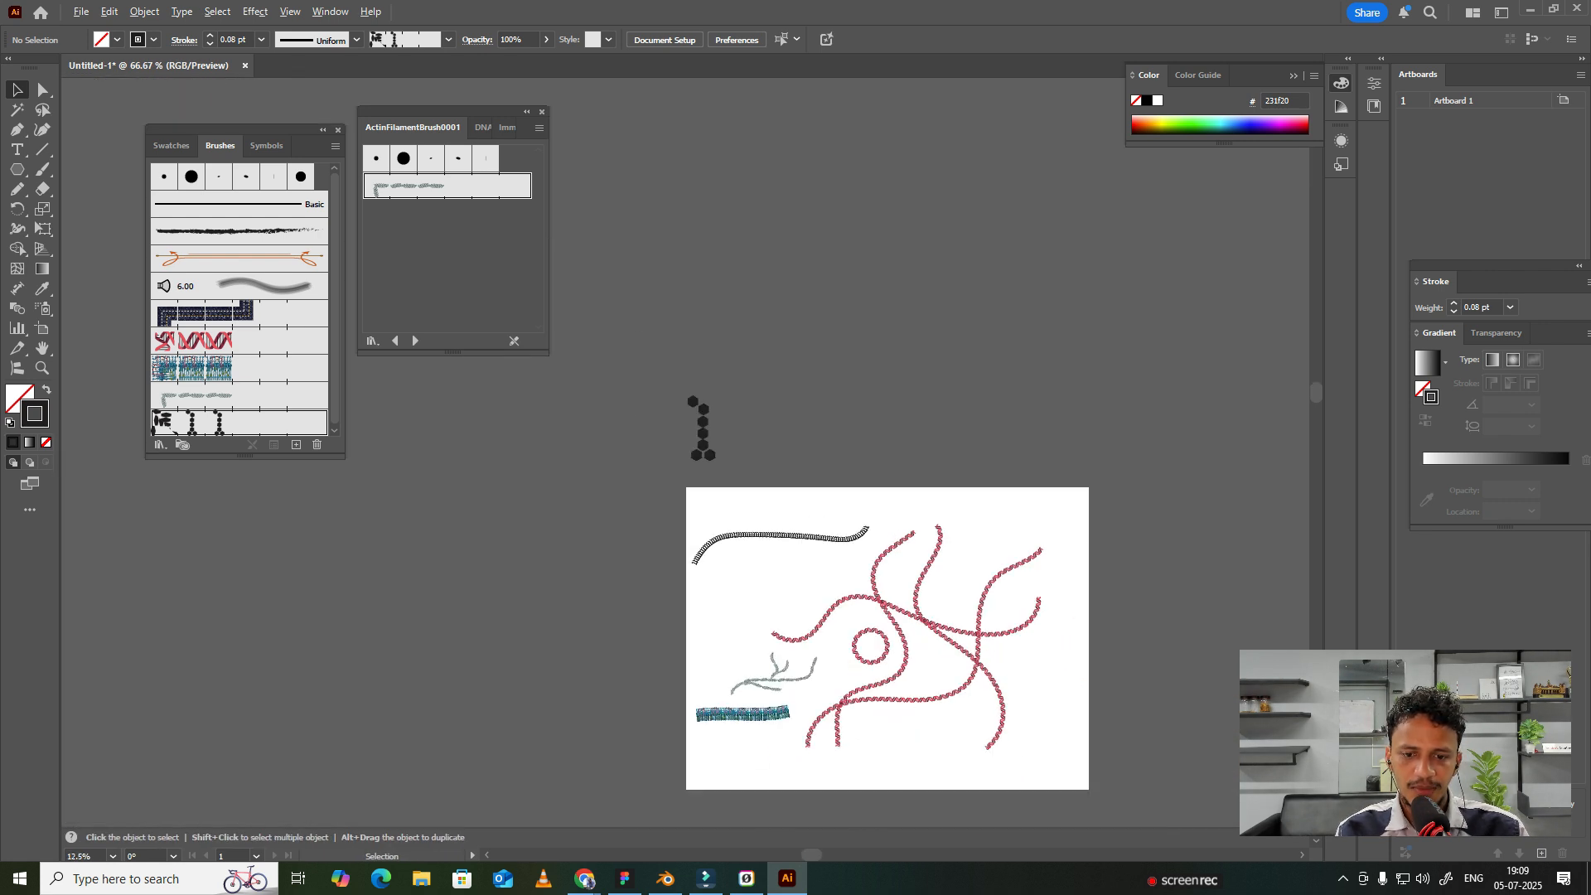
{"action": "left_click_drag", "start_coordinate": [858, 587], "coordinate": [691, 342]}
{"action": "scroll", "coordinate": [692, 344], "scroll_direction": "left", "scroll_amount": 2}
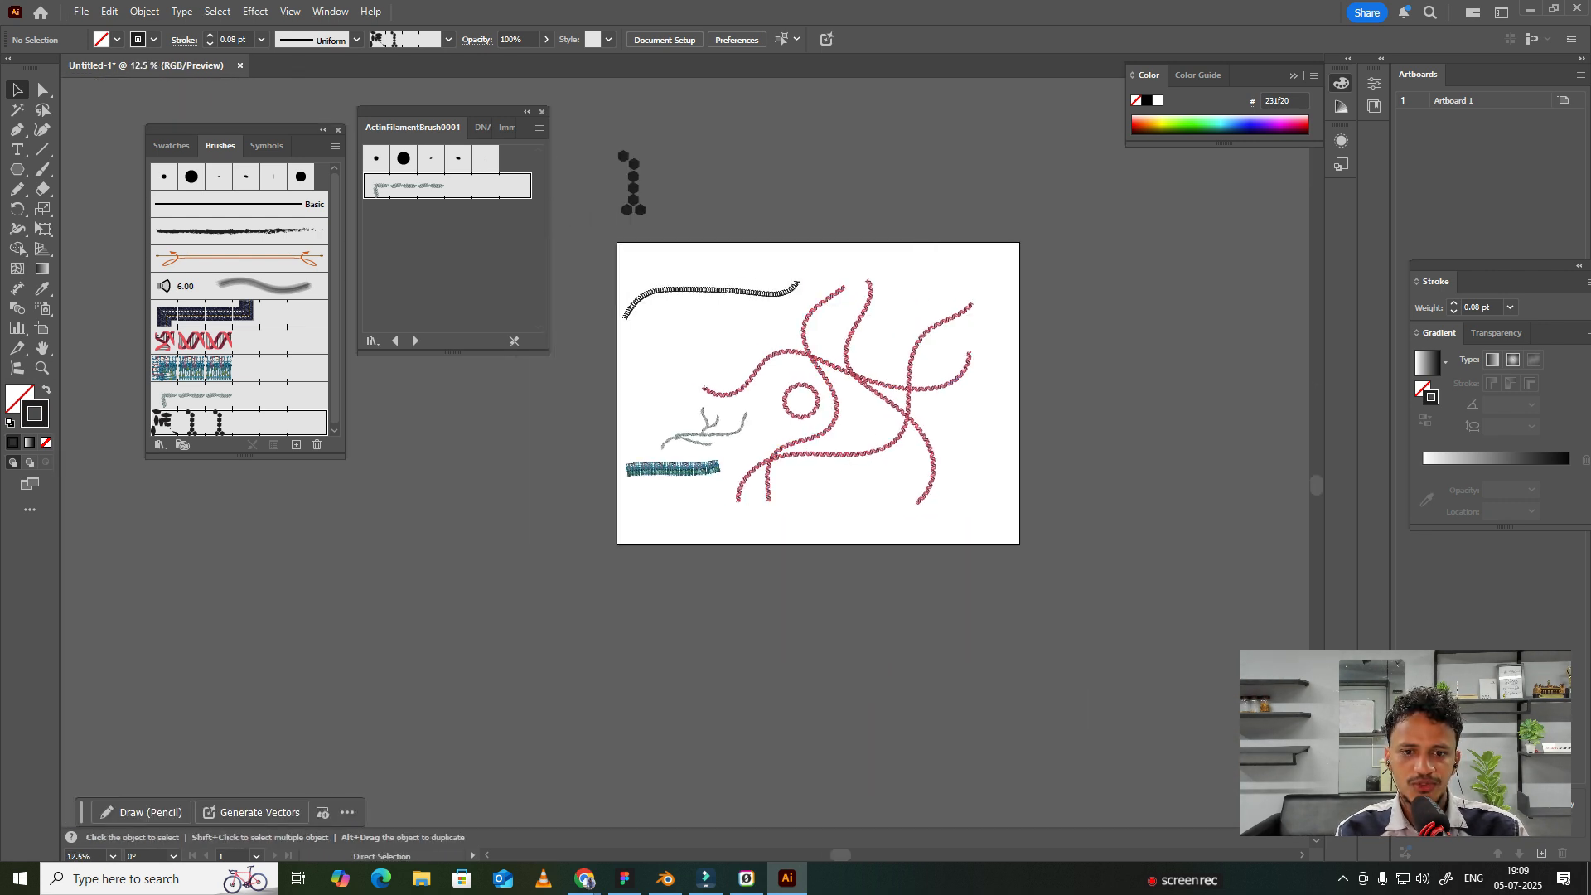
Switch to Chrome and go back from the Glyco Protein Brush page to the NIH BioArt brush listing to review the available brushes.
{"action": "left_click", "coordinate": [585, 880]}
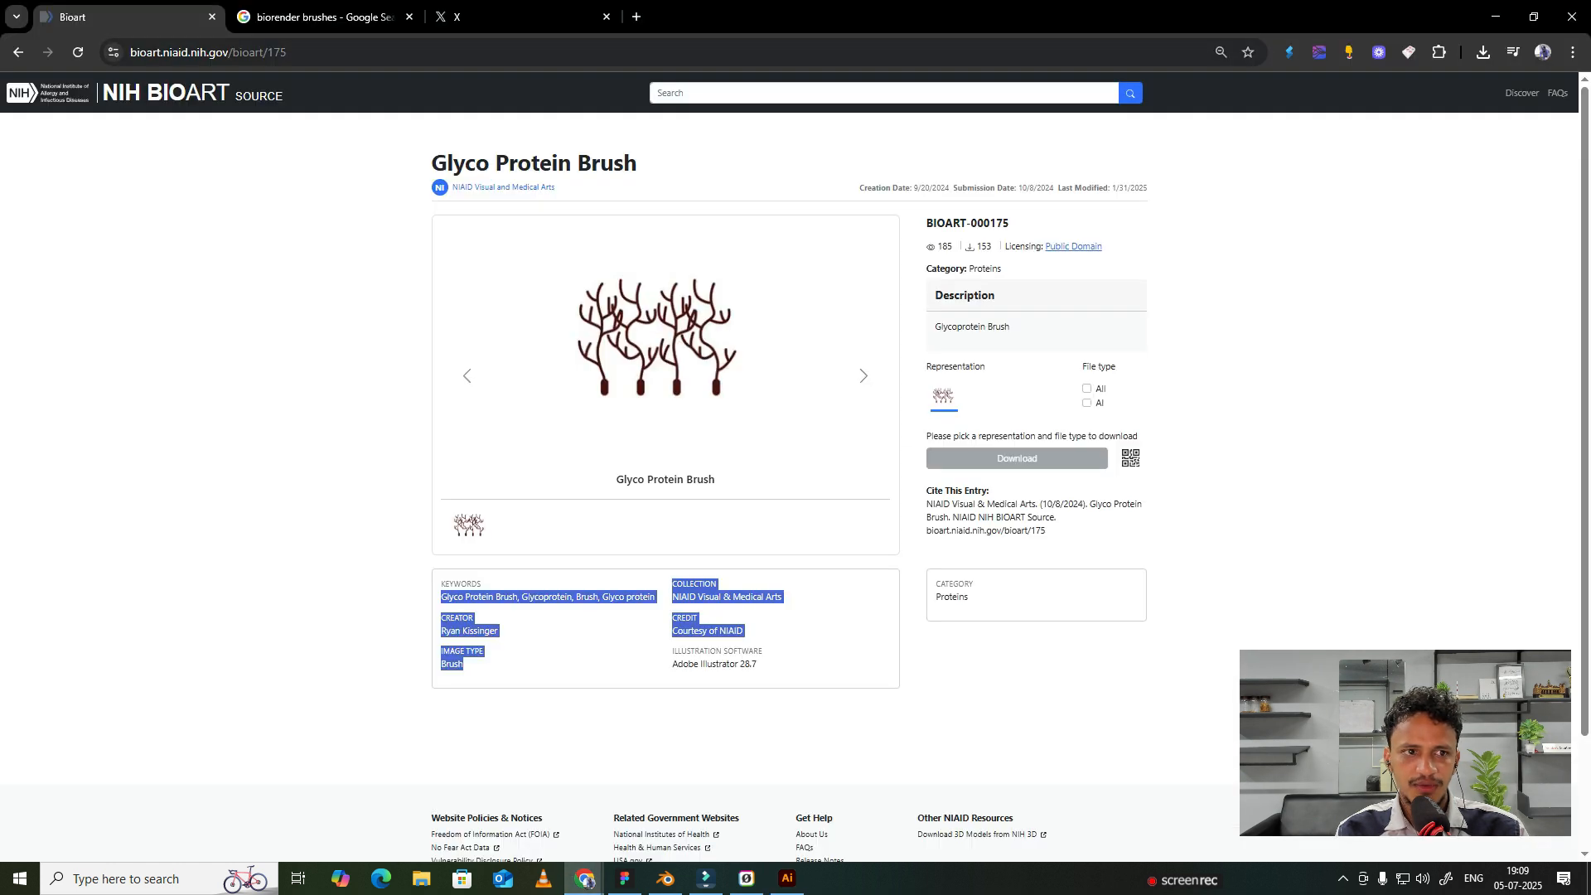
{"action": "left_click", "coordinate": [17, 53]}
{"action": "scroll", "coordinate": [796, 415], "scroll_direction": "down", "scroll_amount": 3}
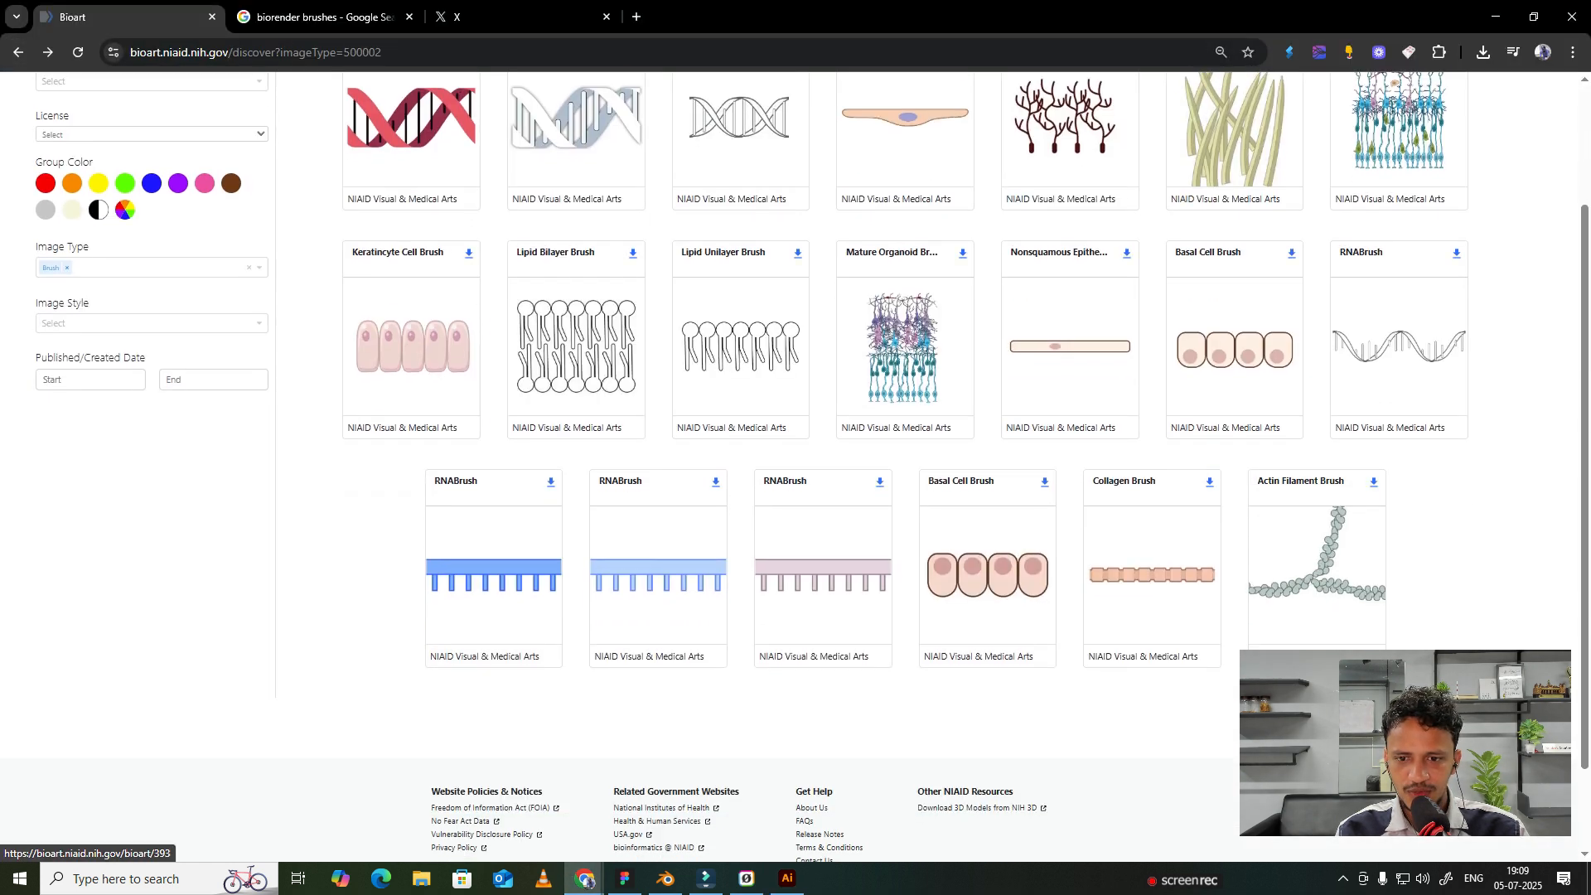
{"action": "scroll", "coordinate": [795, 415], "scroll_direction": "up", "scroll_amount": 1}
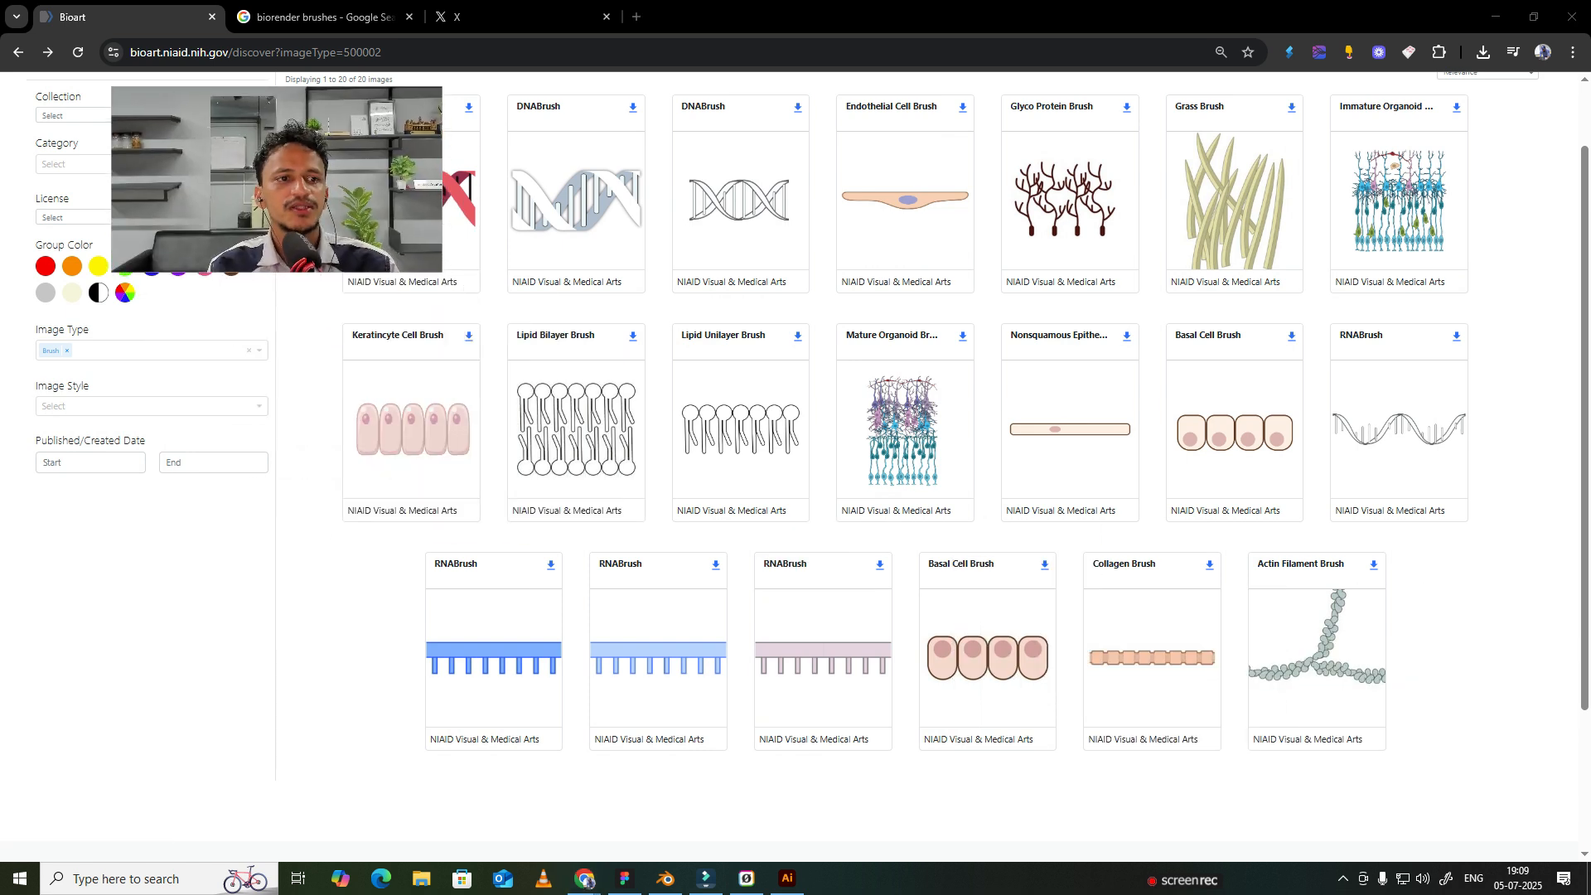